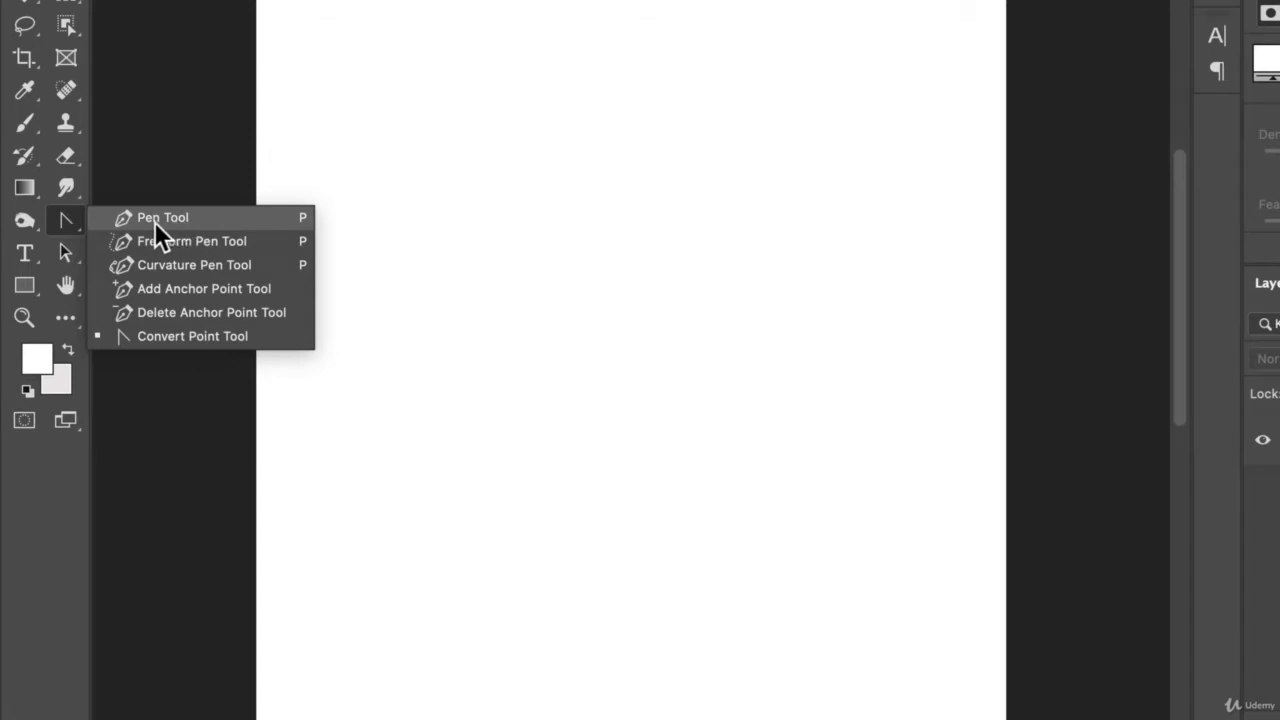
Step: Activate the Pen tool in Shape mode and set the shape fill to blue
left_click(168, 218)
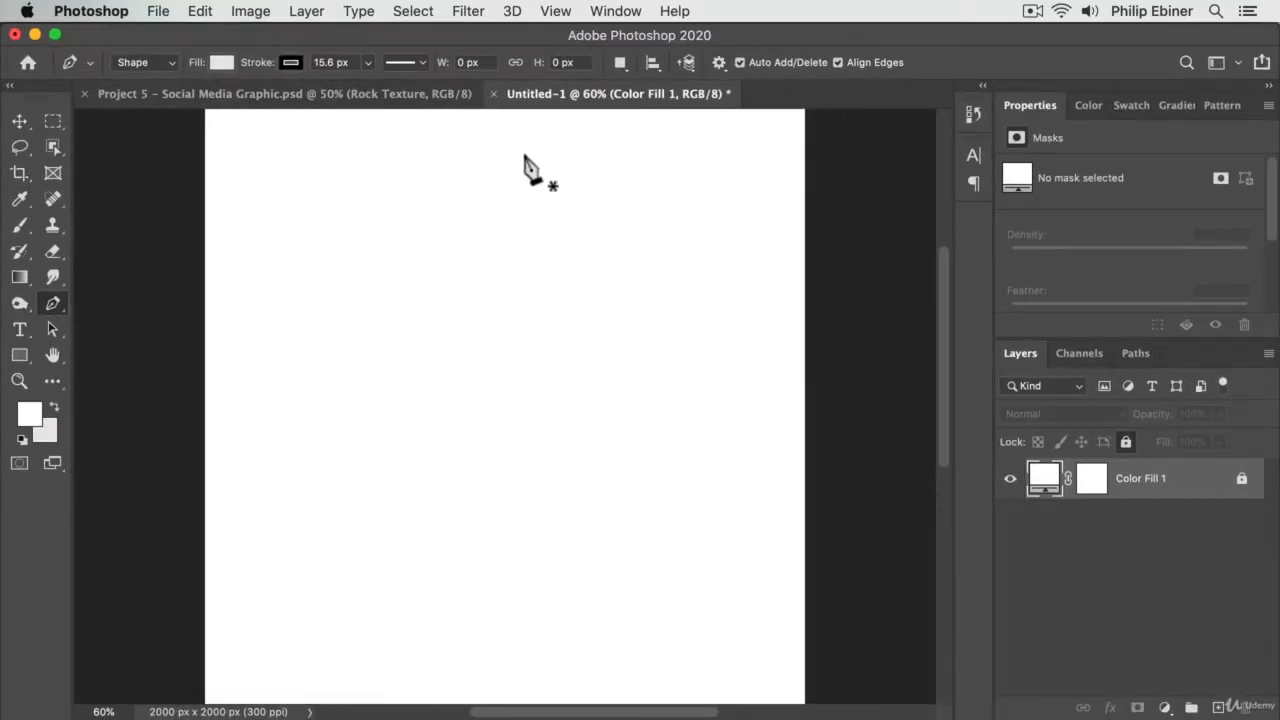
left_click(222, 62)
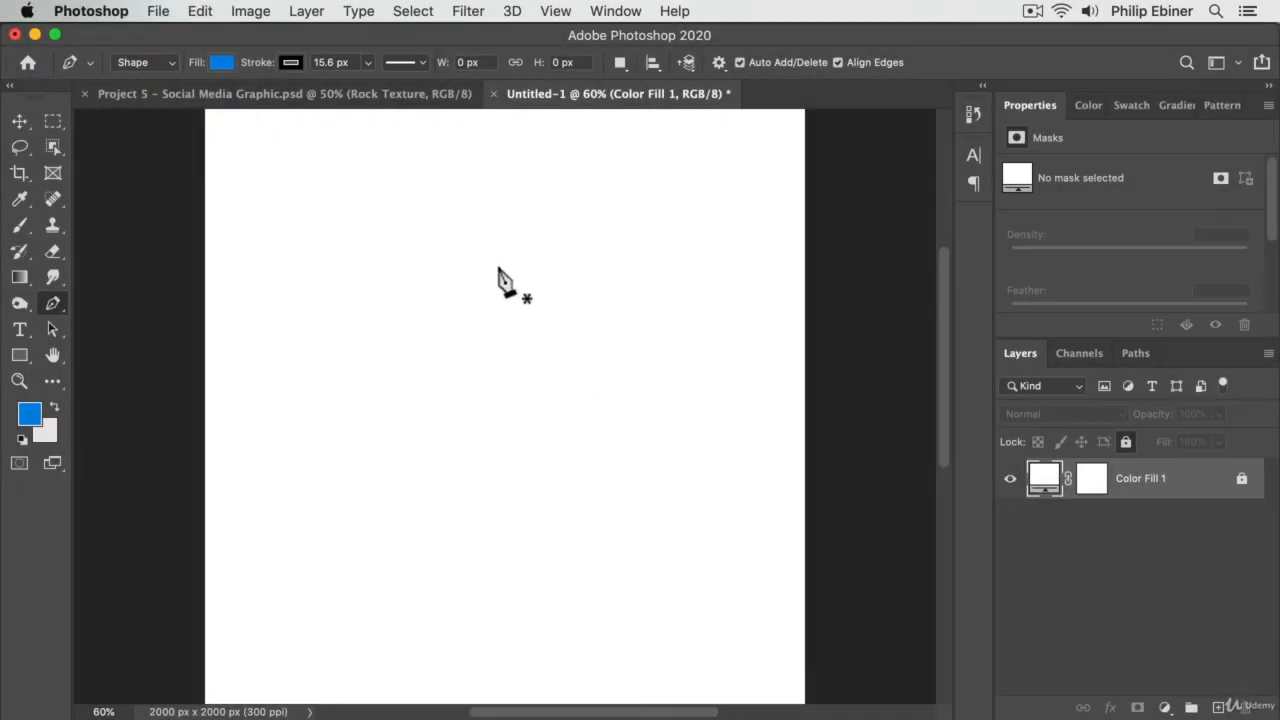
Step: Draw a closed trial triangle from three straight Pen segments on the canvas and delete it
left_click(340, 277)
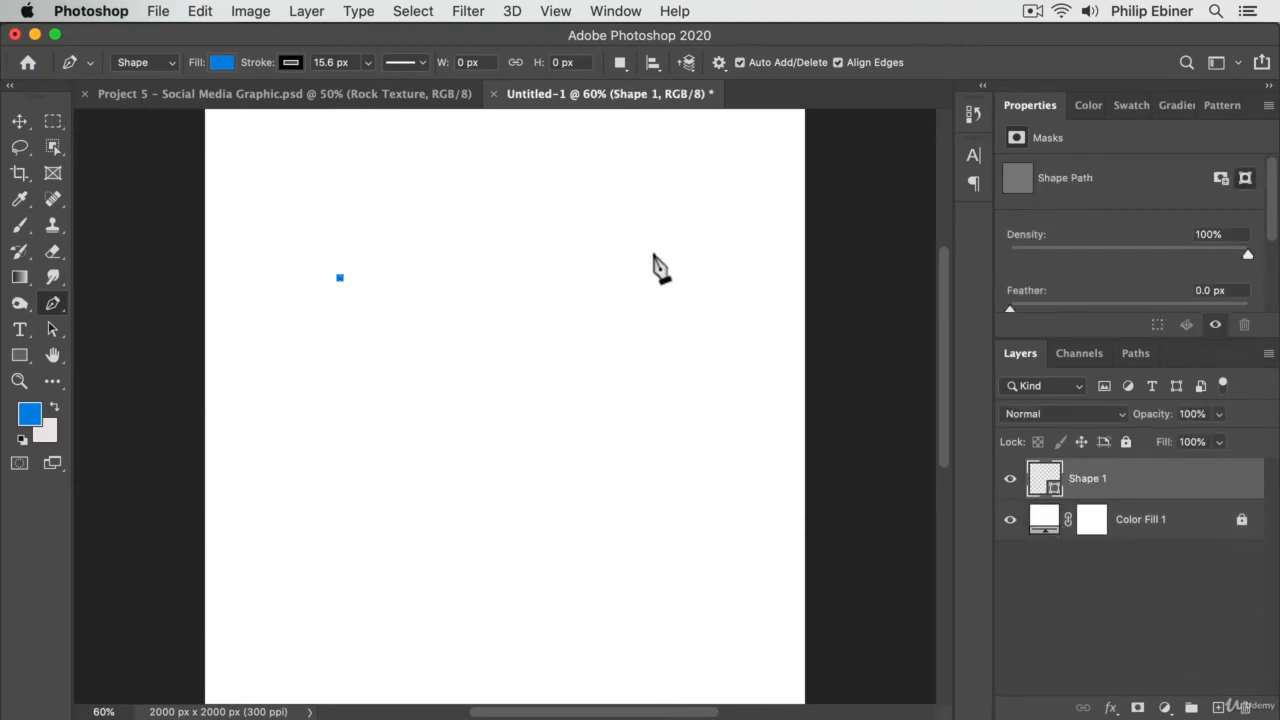
left_click(653, 253)
left_click(515, 447)
left_click(340, 277)
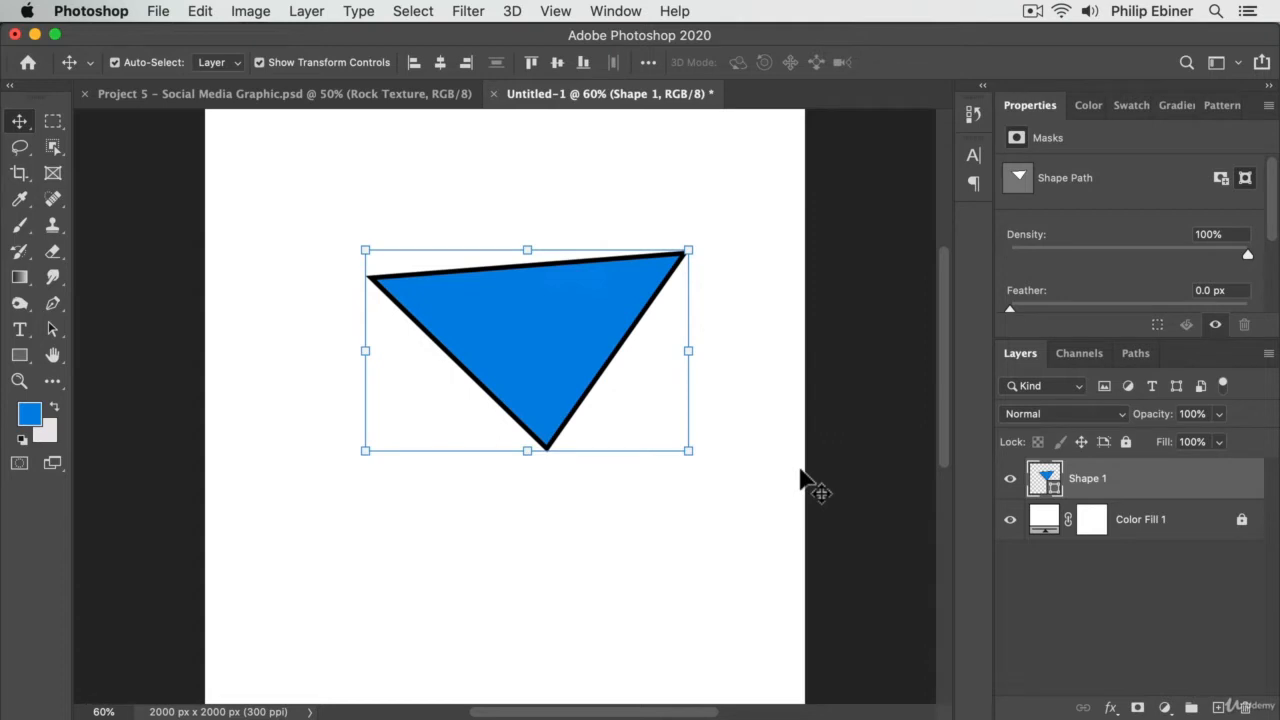
left_click_drag(577, 325, 540, 373)
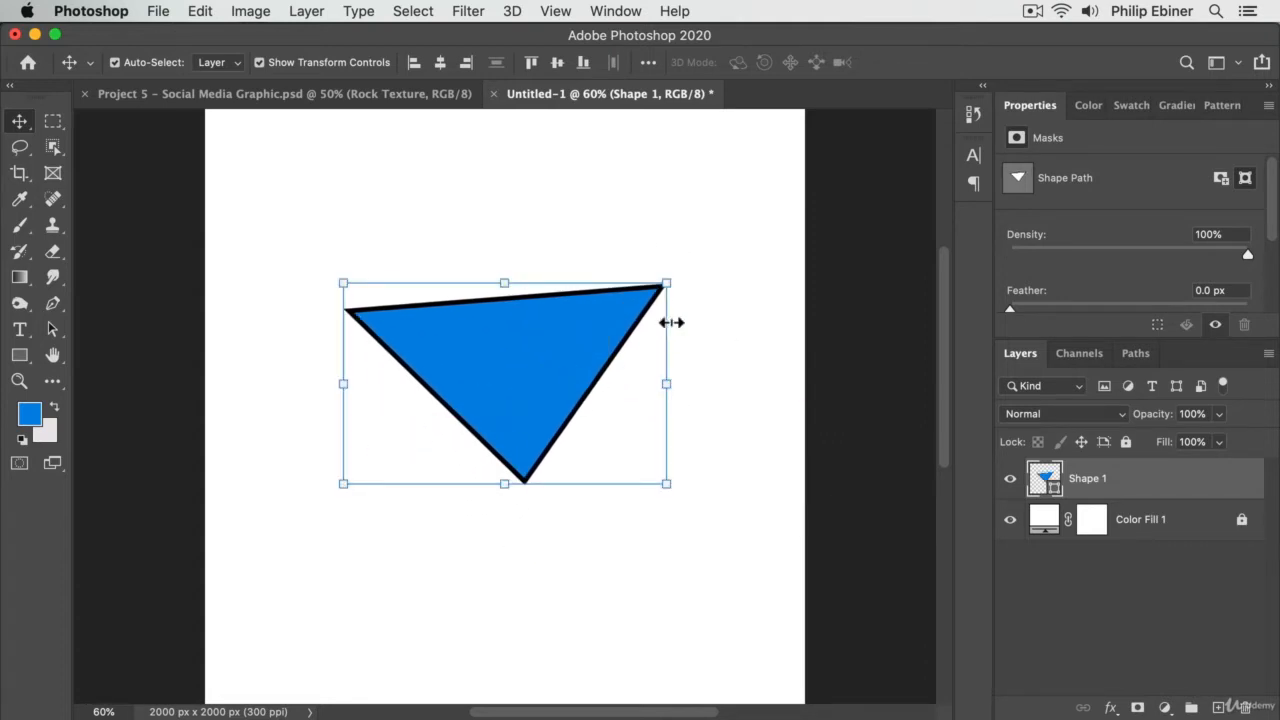
key("BackSpace")
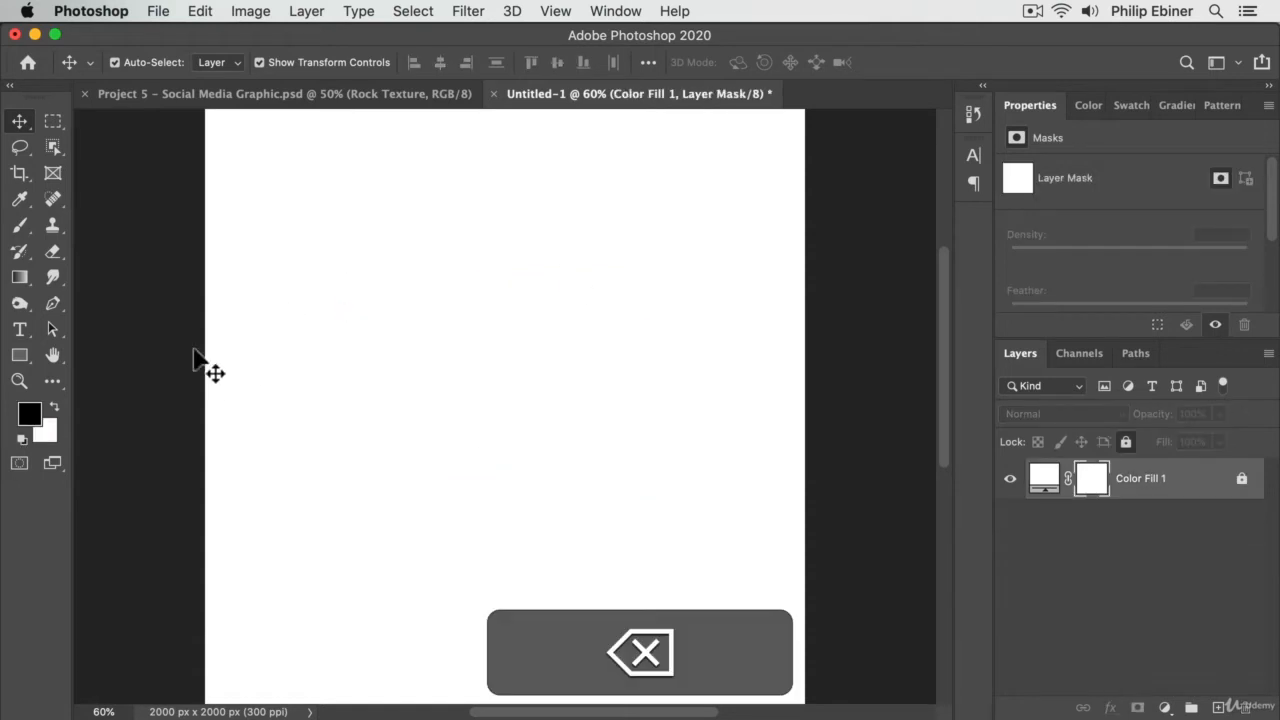
Step: Draw a closed five-point Pen shape about 956 by 765 px, with straight top and upper-right edges and curved lower edges
left_click(53, 303)
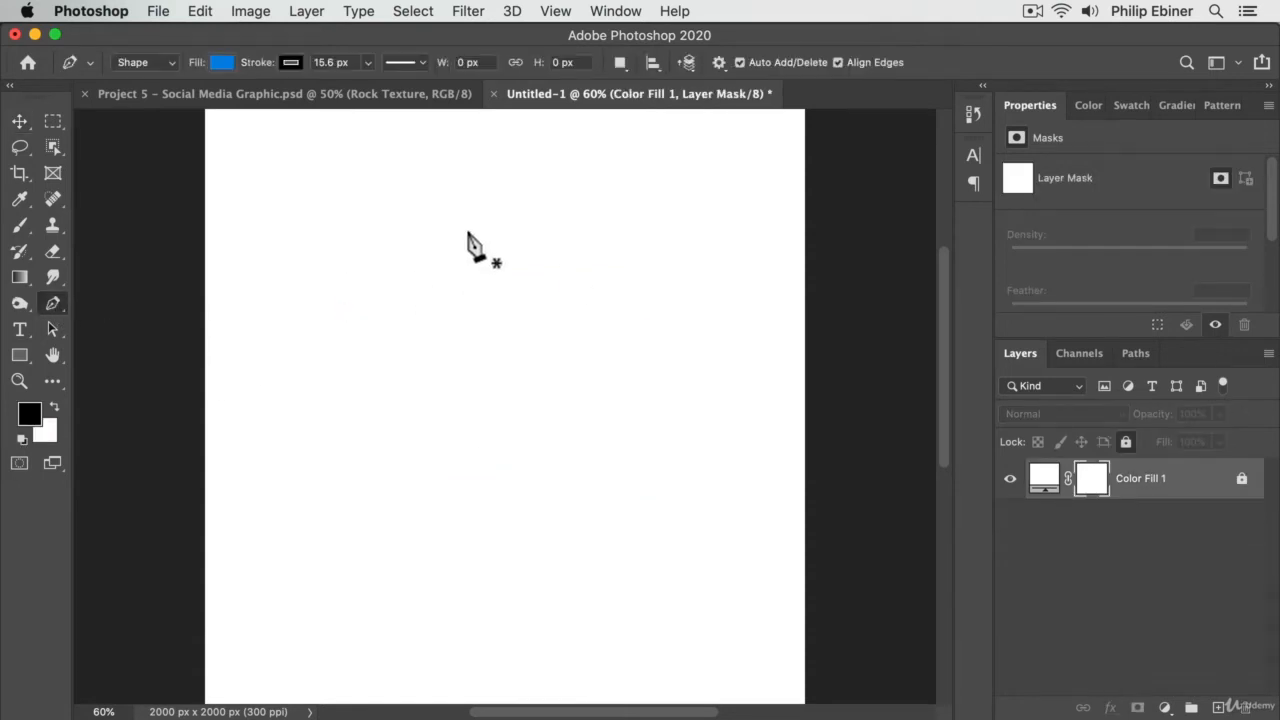
left_click(358, 259)
left_click(624, 176)
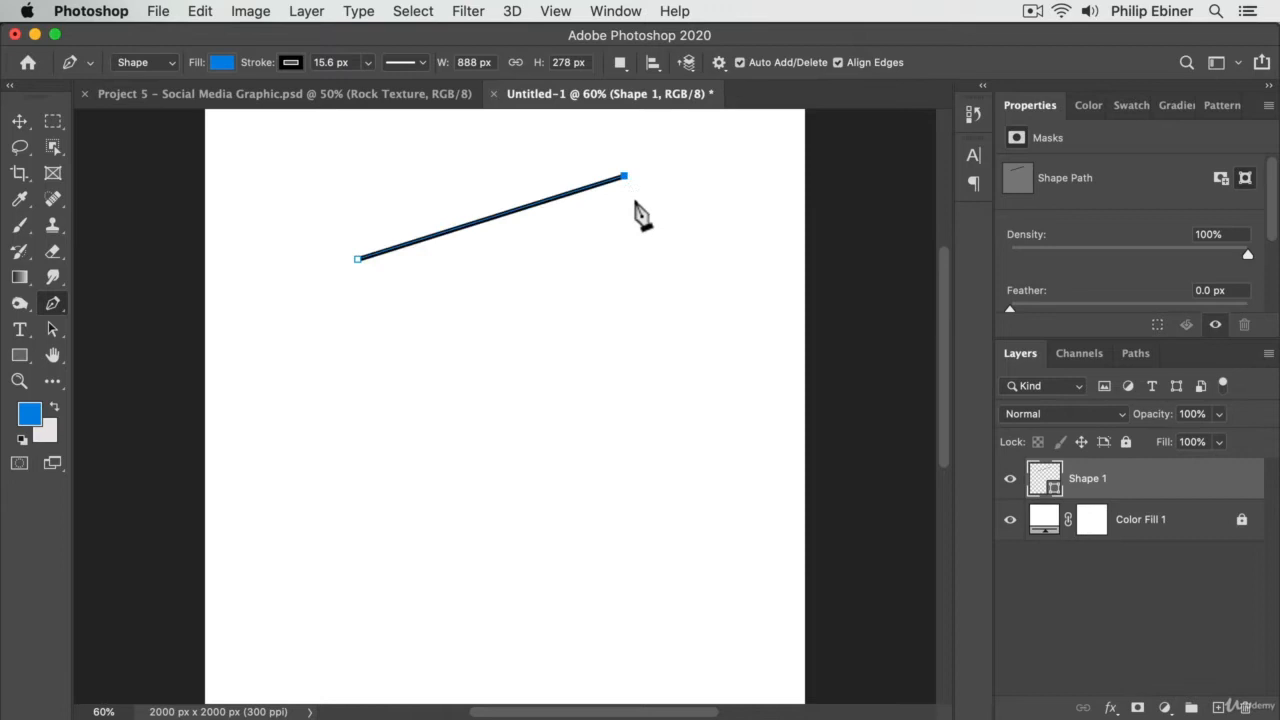
left_click(644, 300)
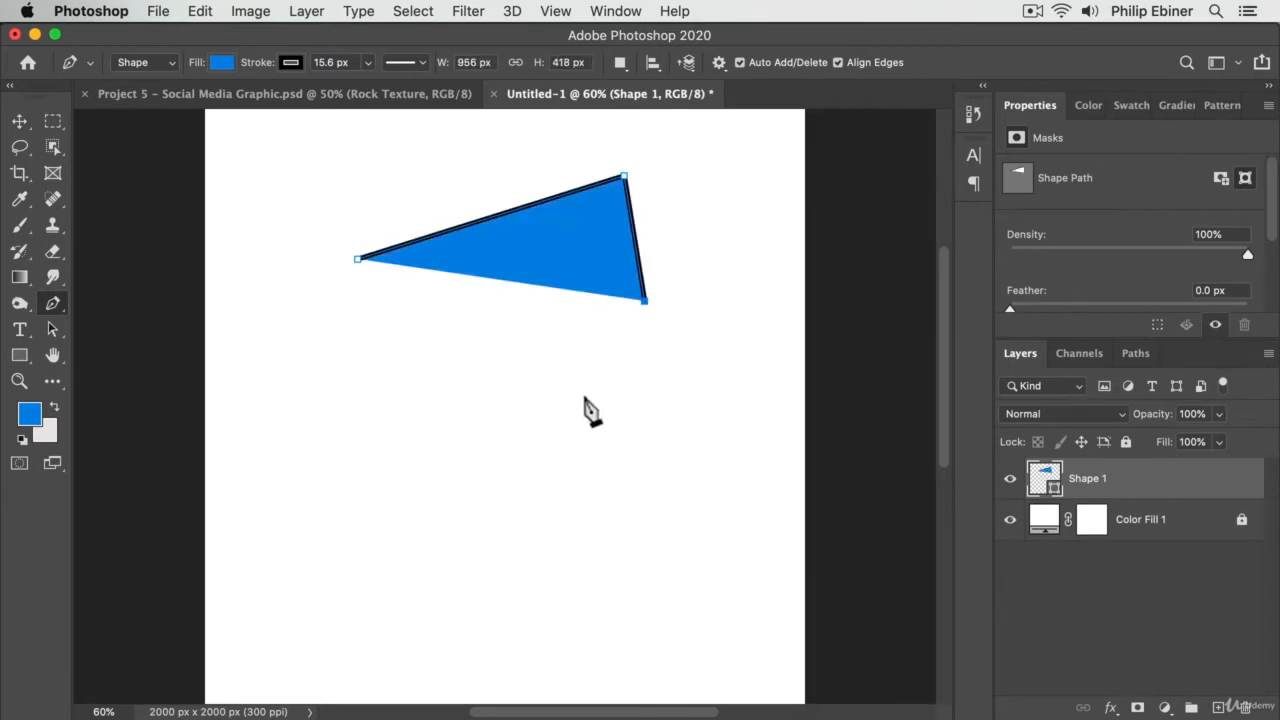
left_click_drag(584, 395, 541, 411)
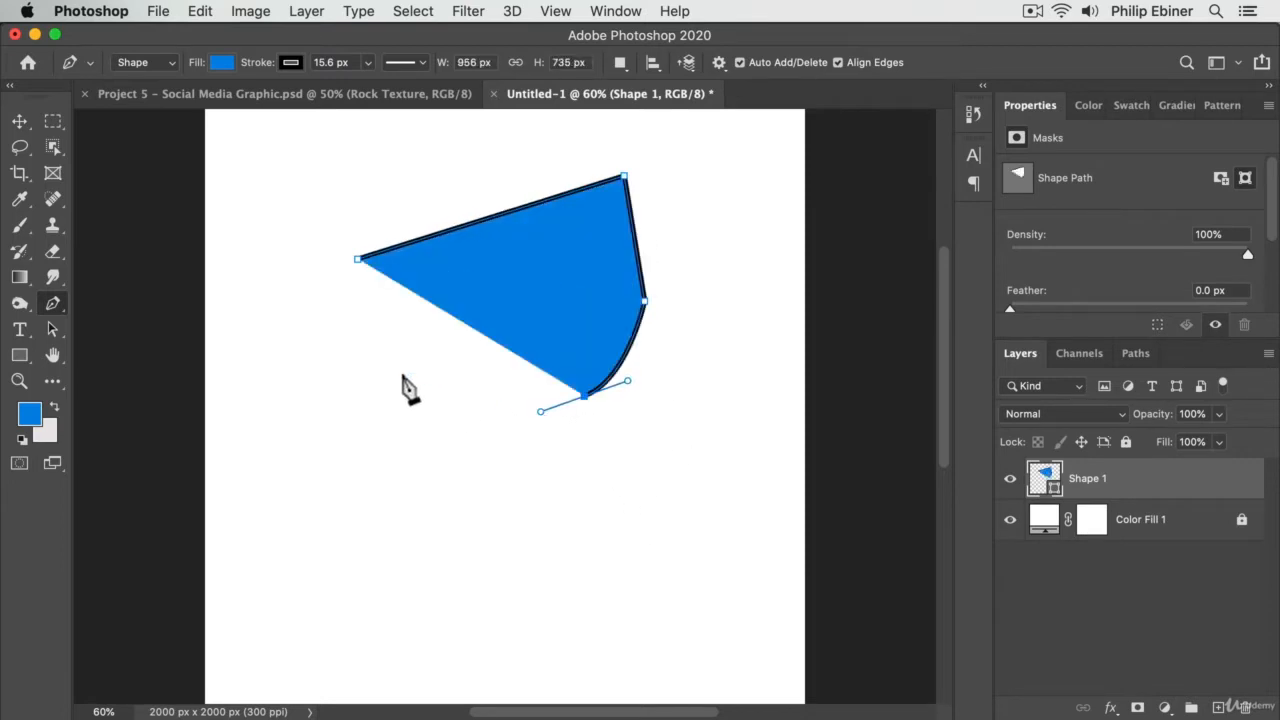
left_click_drag(384, 377, 364, 343)
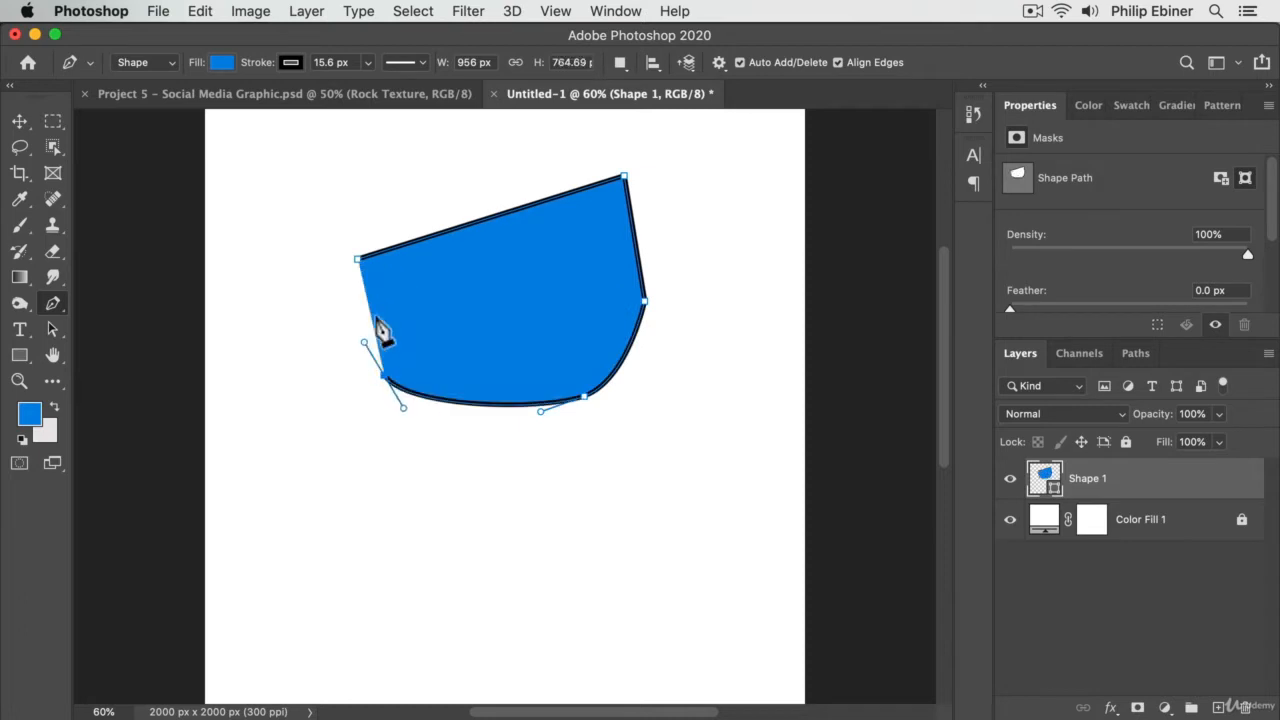
left_click(358, 260)
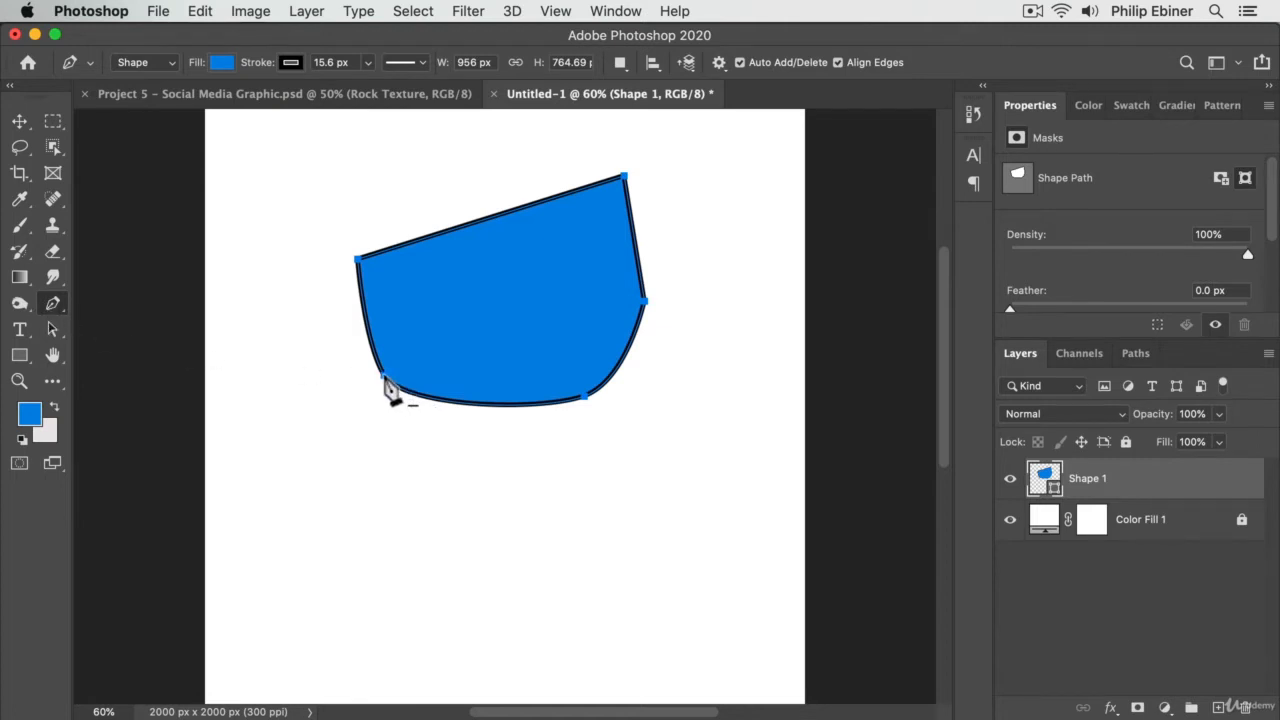
Step: Delete the lower-left anchor point and the right-side anchor point from the blue shape's path
key("z")
left_click(420, 376)
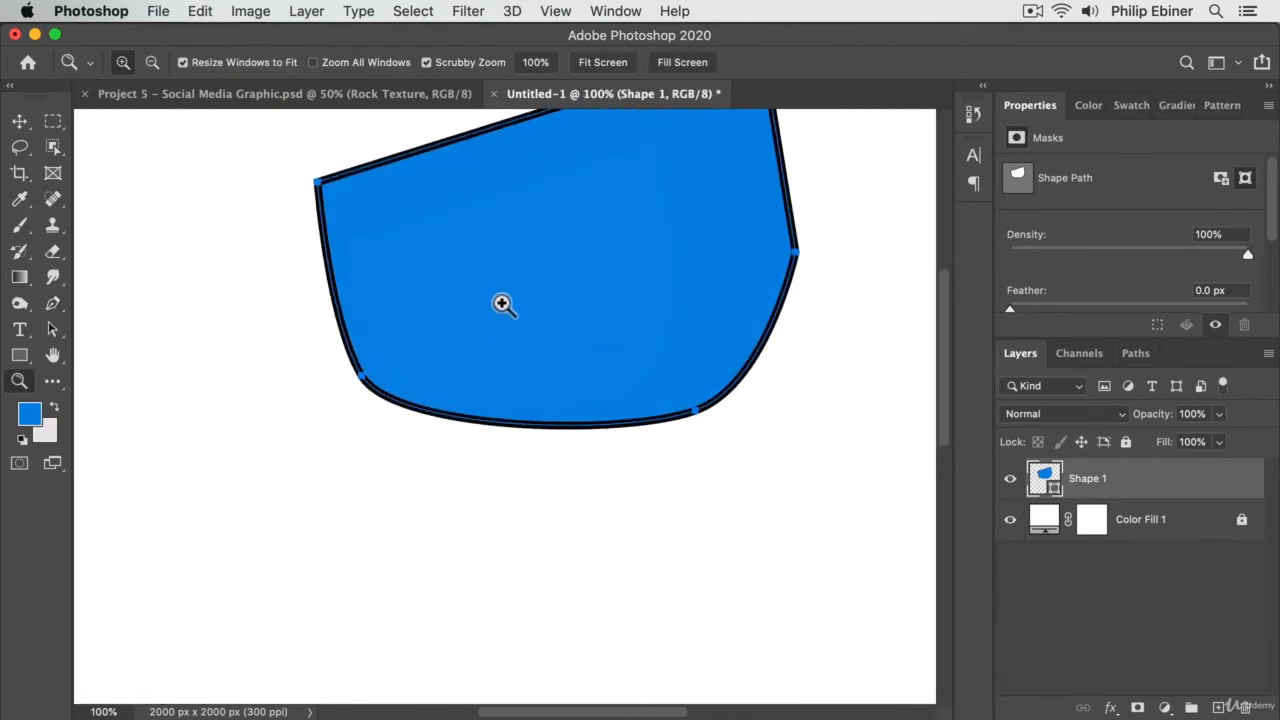
left_click_drag(479, 393, 453, 523)
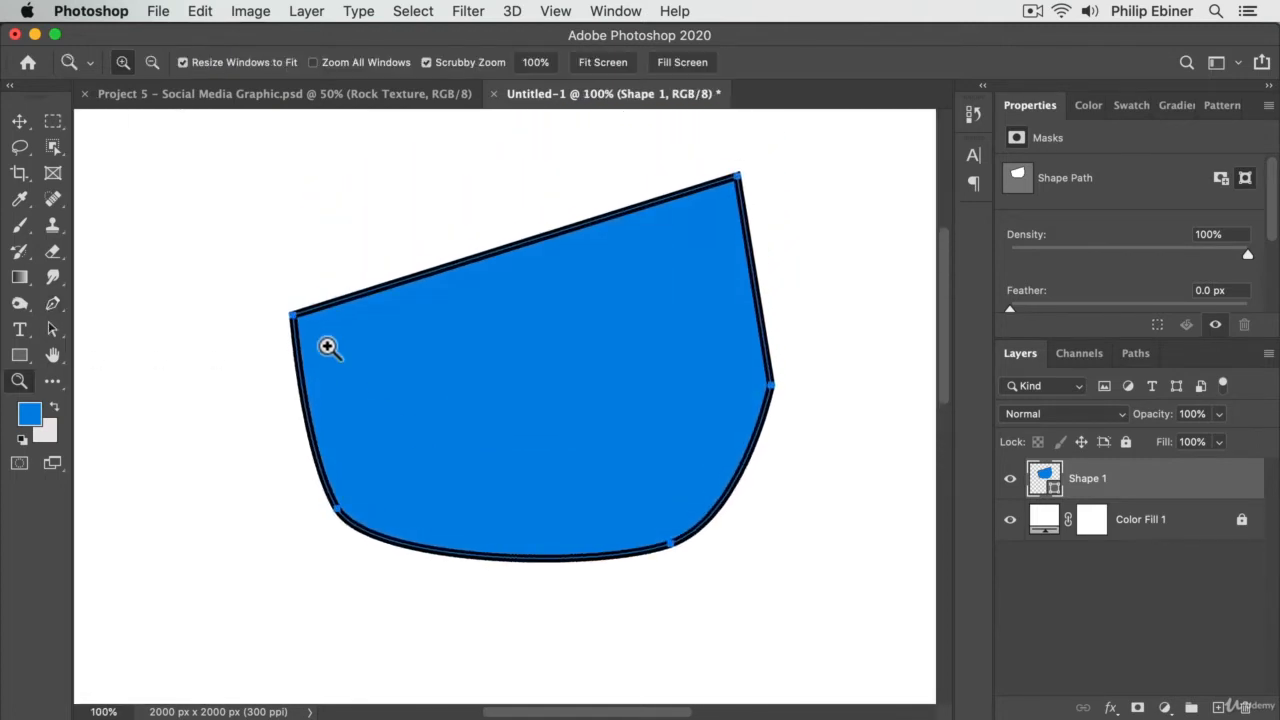
left_click(60, 304)
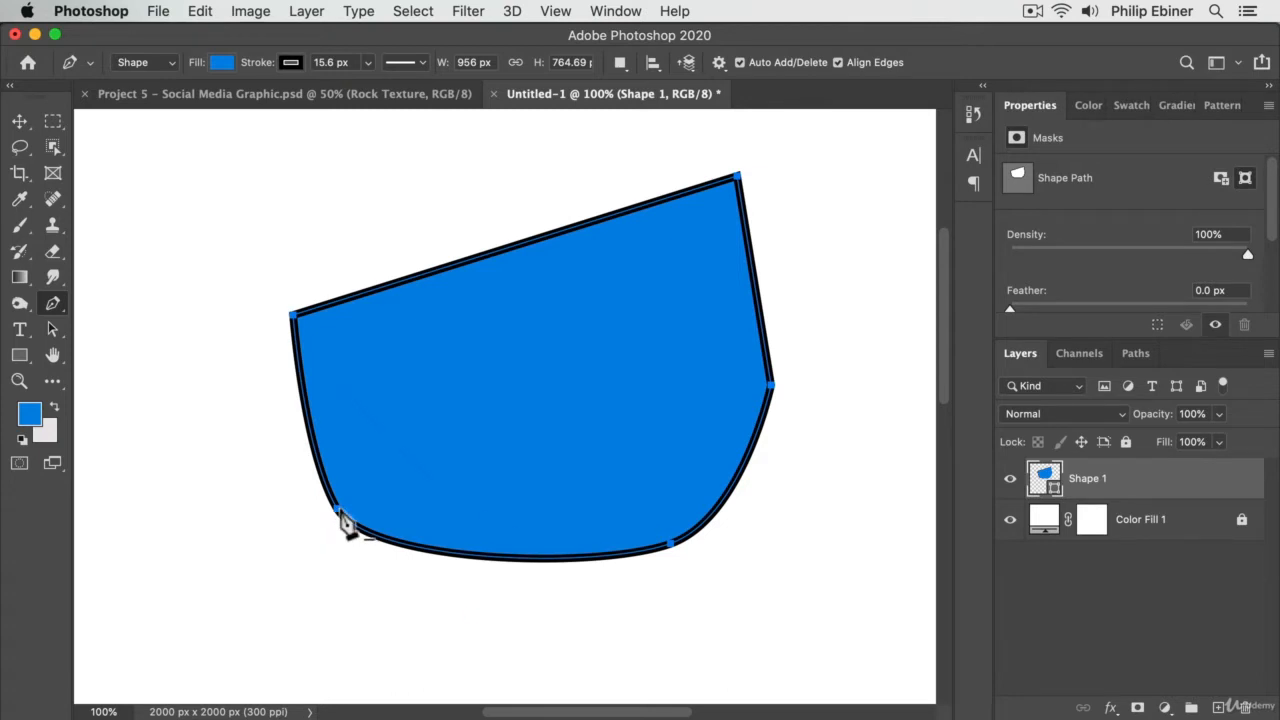
left_click(338, 510)
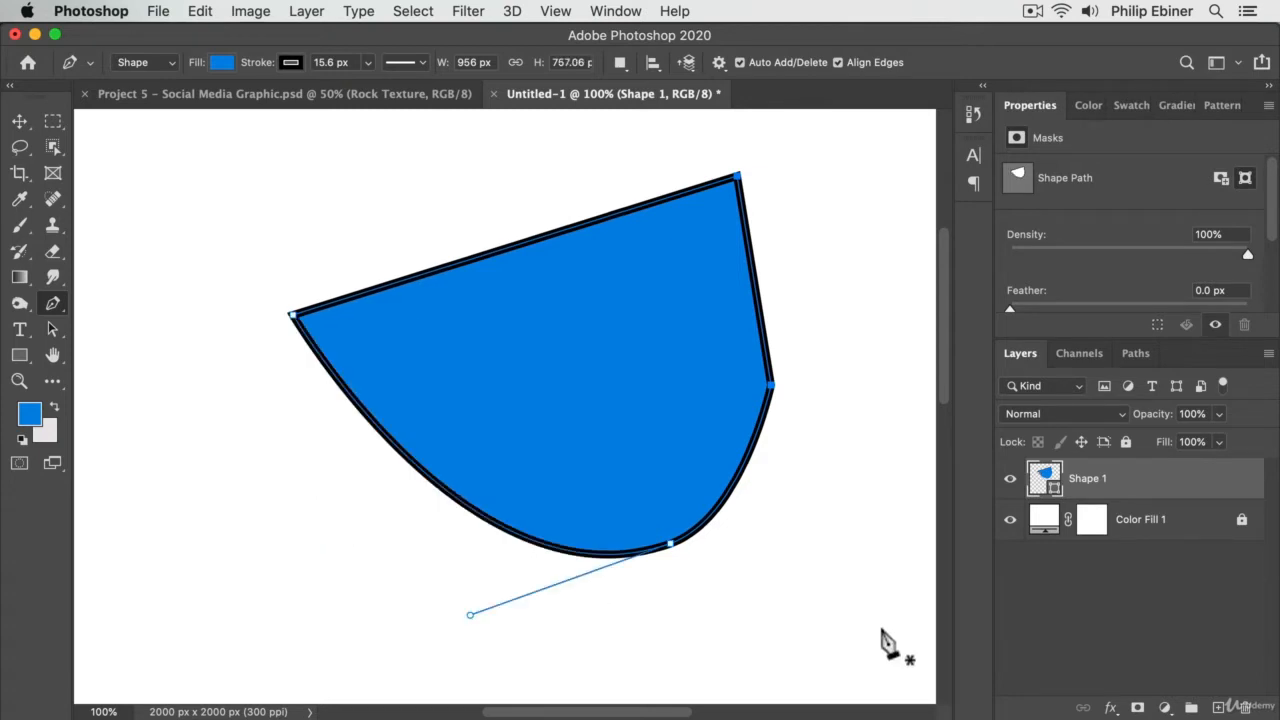
left_click(771, 389)
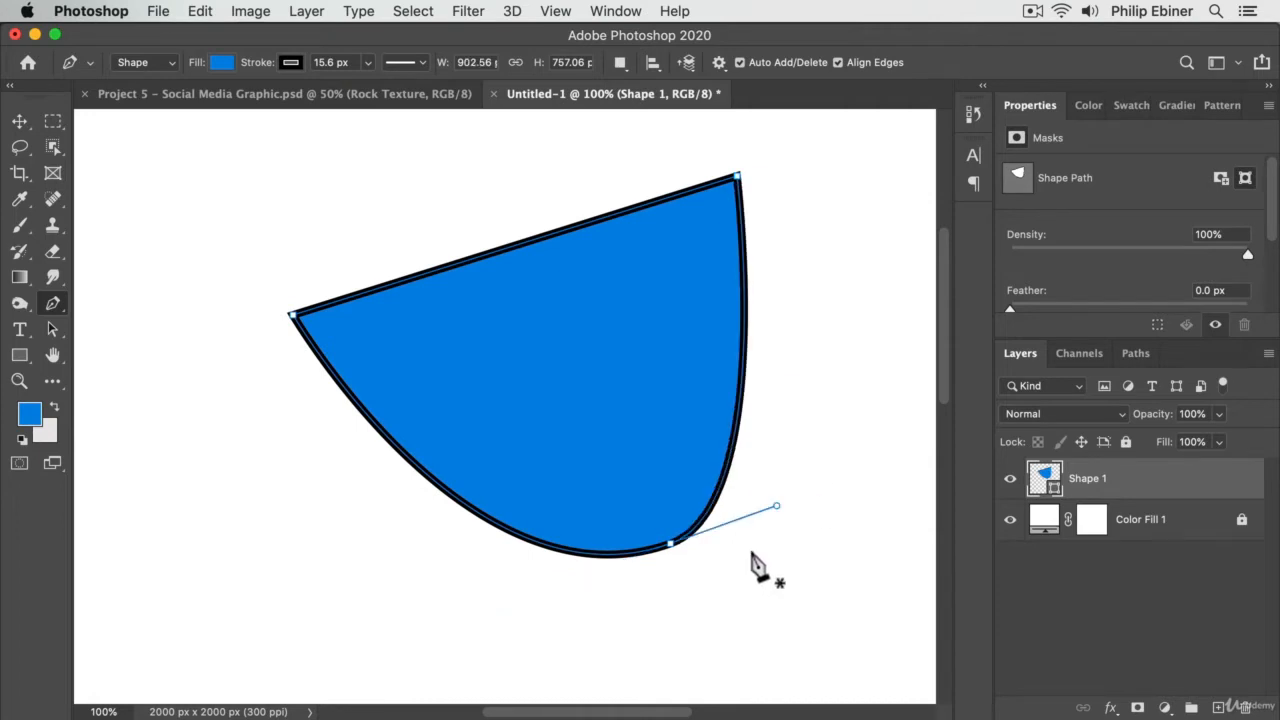
Step: Add one anchor point on the shape's right edge and one on its lower-left curve, and pull both outward
left_click(742, 380)
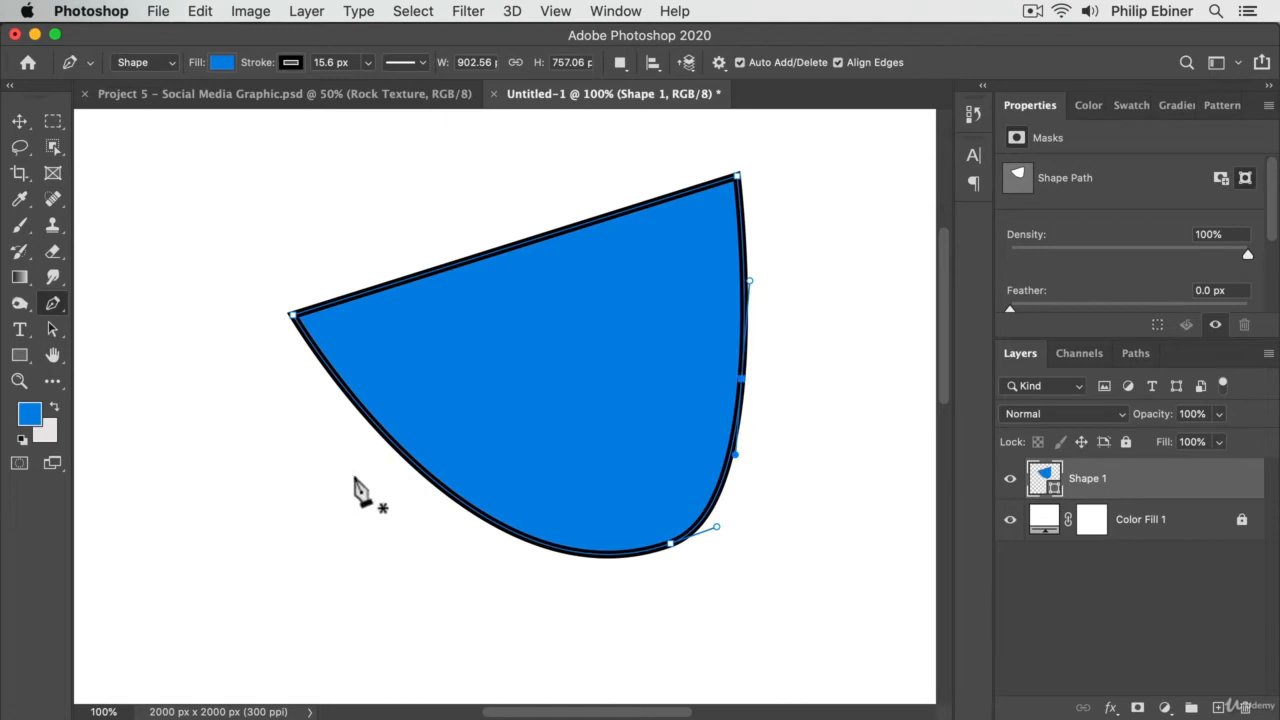
left_click(419, 467)
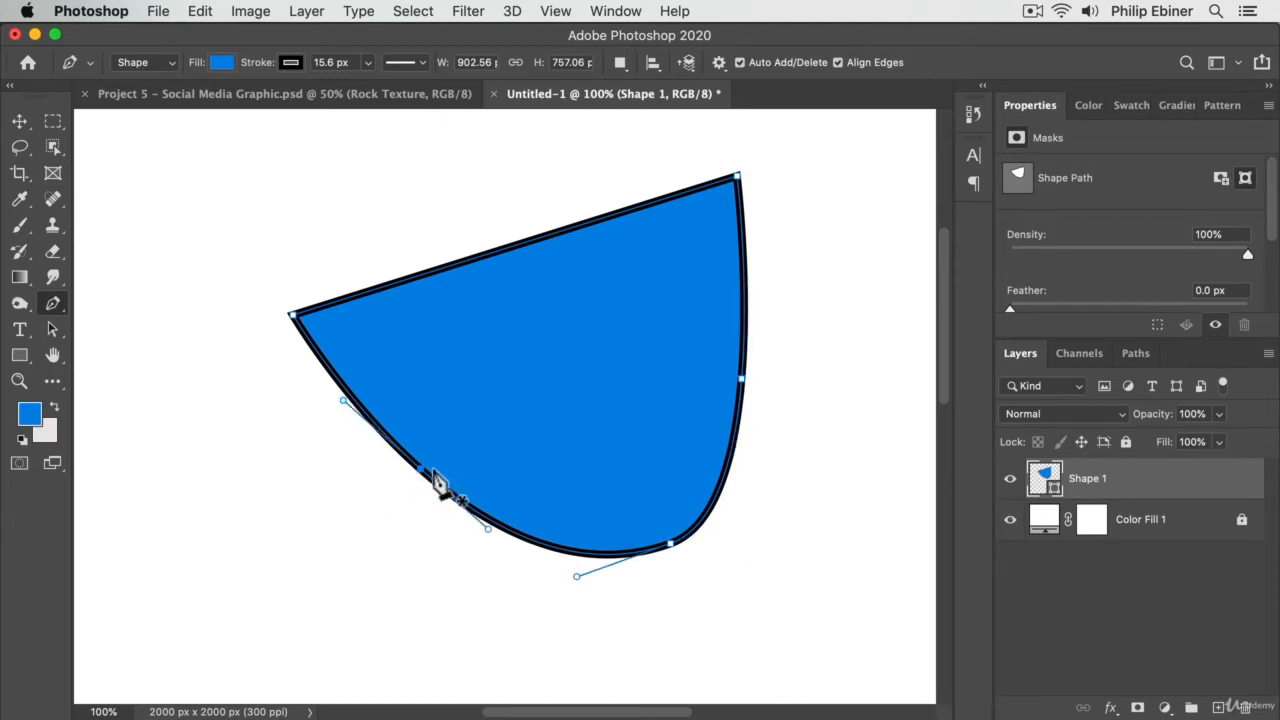
key("super")
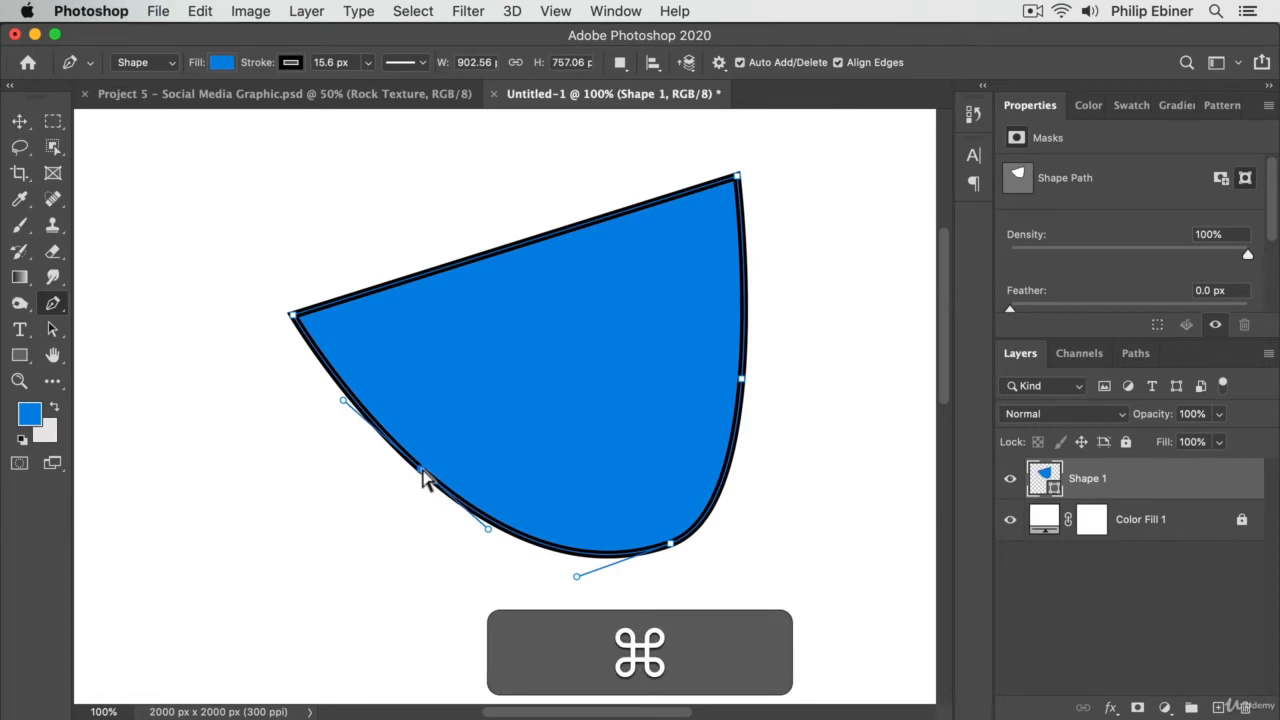
left_click_drag(421, 472, 349, 531)
left_click_drag(744, 381, 809, 396)
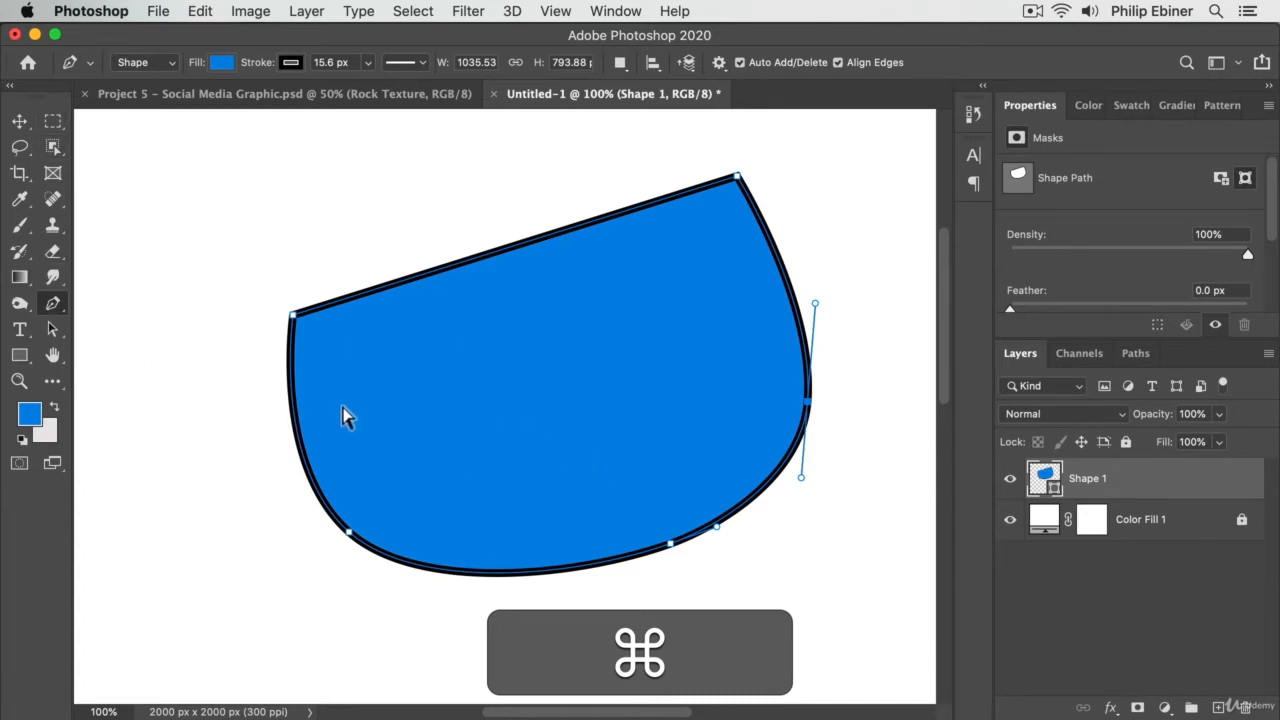
Step: Raise the shape's straight top edge slightly, and move its upper-right corner and right-side anchor point together up and outward
left_click_drag(347, 535, 348, 538)
left_click(295, 314, "super")
mouse_move(295, 314)
left_mouse_down()
mouse_move(294, 289)
mouse_move(274, 286)
mouse_move(290, 302)
left_mouse_up()
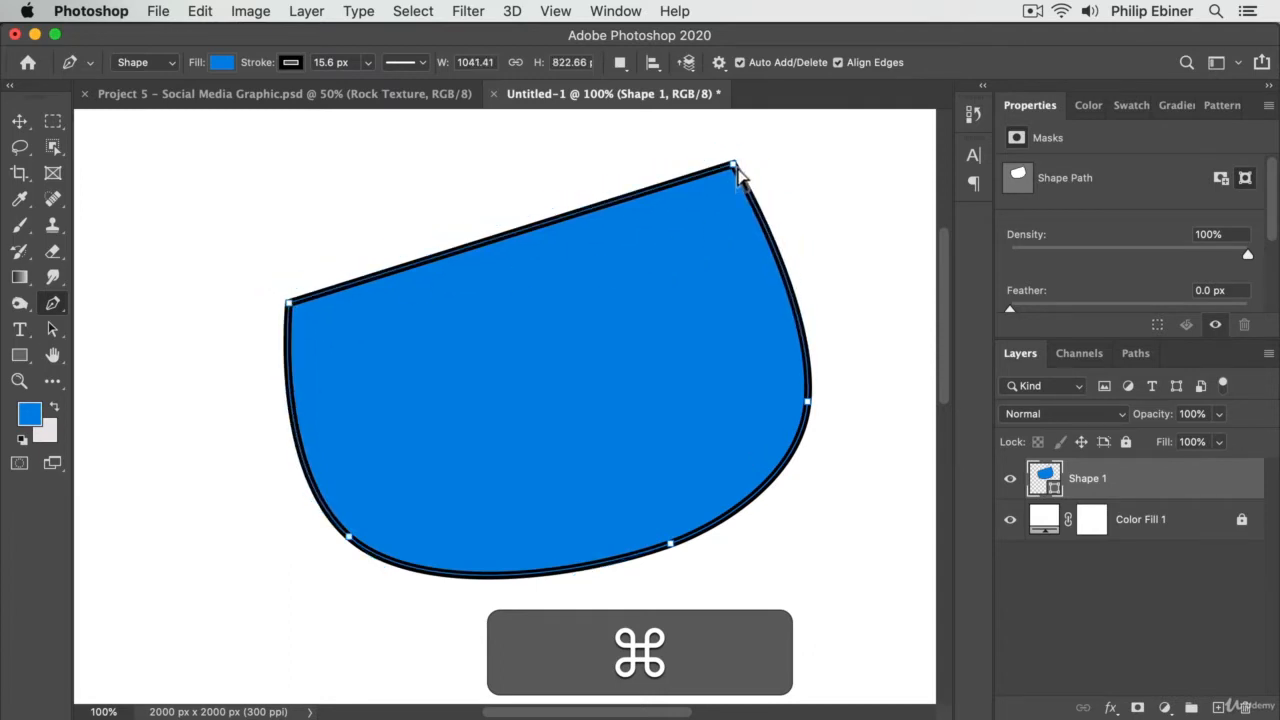
key("shift")
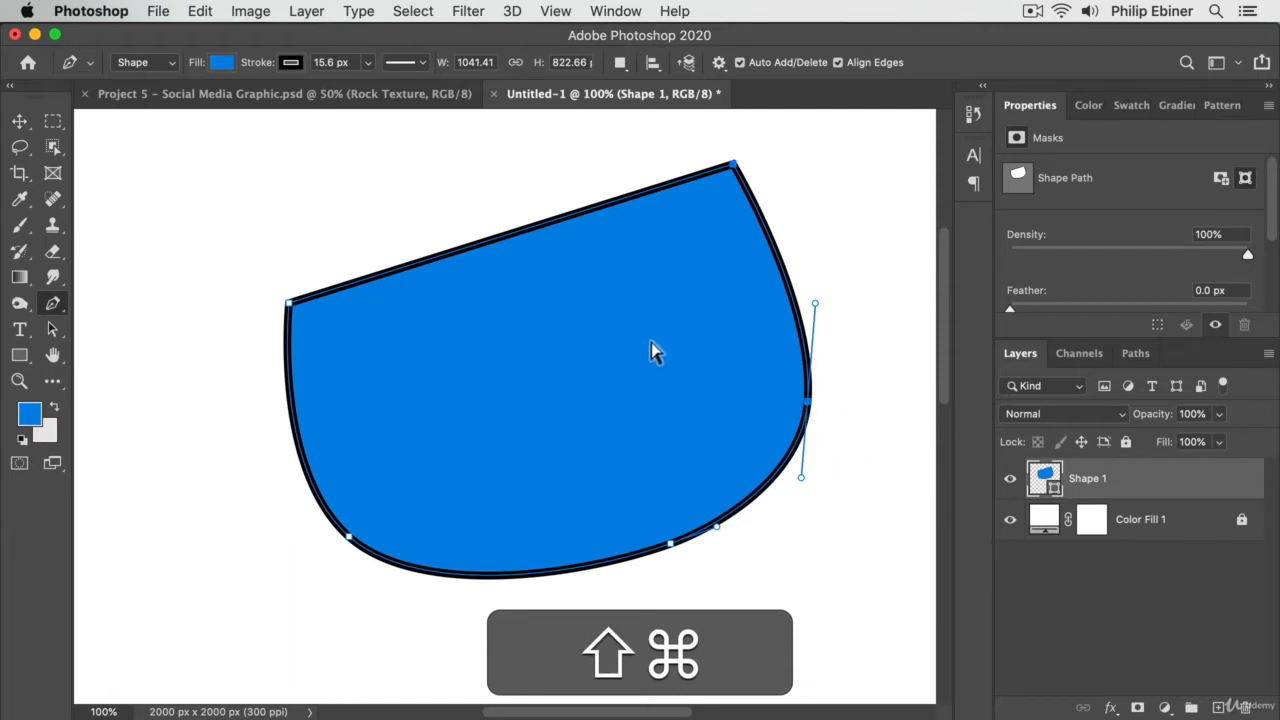
mouse_move(808, 410)
left_mouse_down()
mouse_move(708, 380)
mouse_move(848, 495)
mouse_move(793, 397)
mouse_move(831, 403)
mouse_move(723, 363)
mouse_move(646, 369)
mouse_move(825, 408)
mouse_move(818, 353)
mouse_move(882, 376)
mouse_move(860, 370)
left_mouse_up()
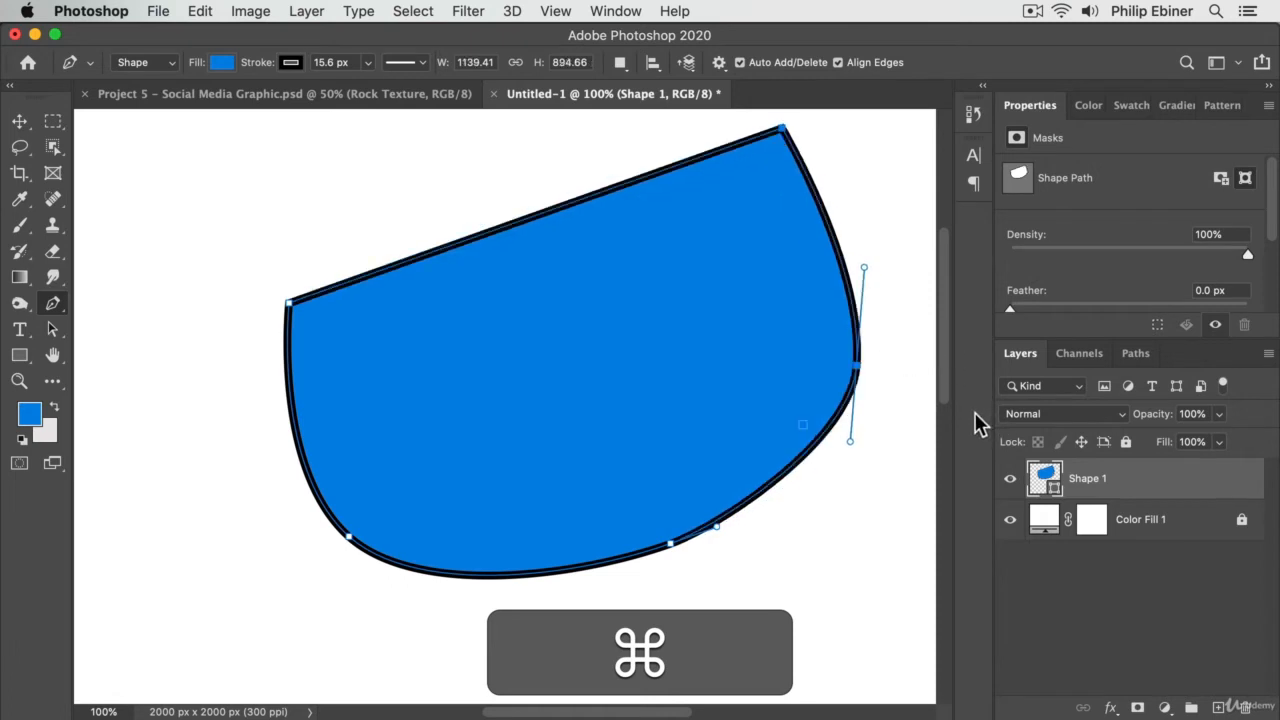
Step: Rotate and lengthen the lower-left anchor point's direction handles to bend the shape's bottom edge inward
left_click(349, 539, "super")
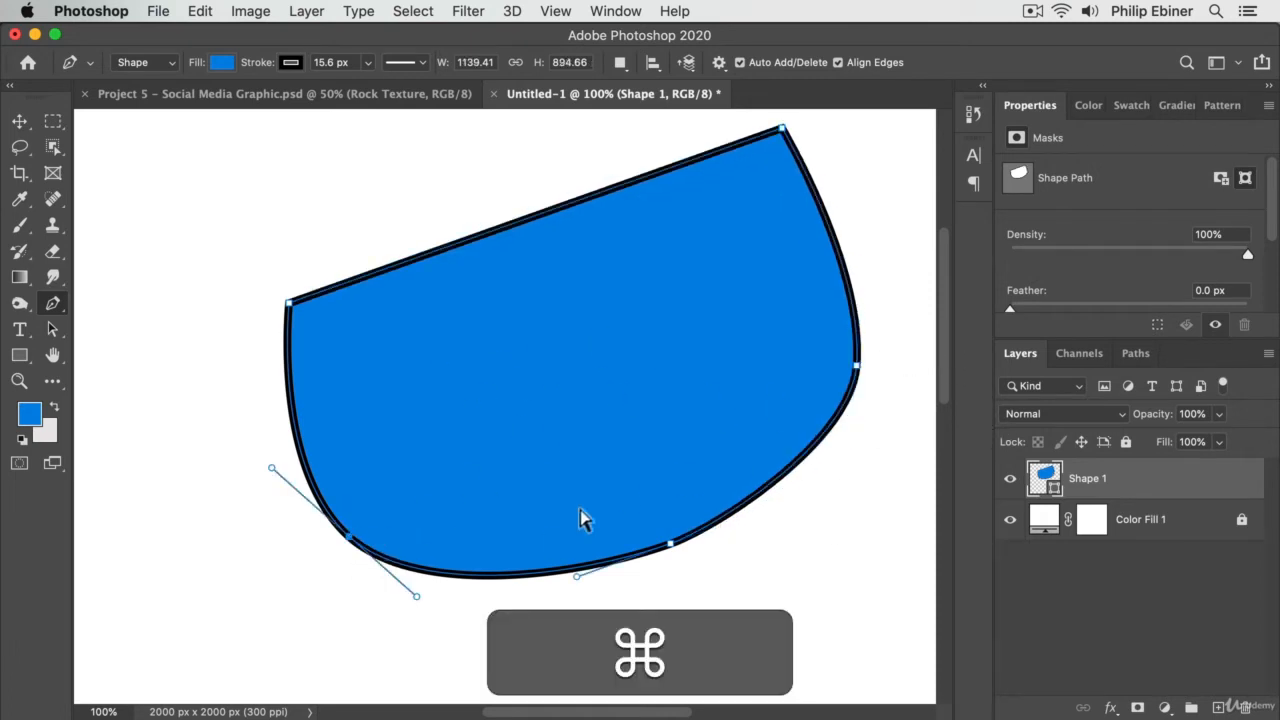
left_click(671, 547, "super")
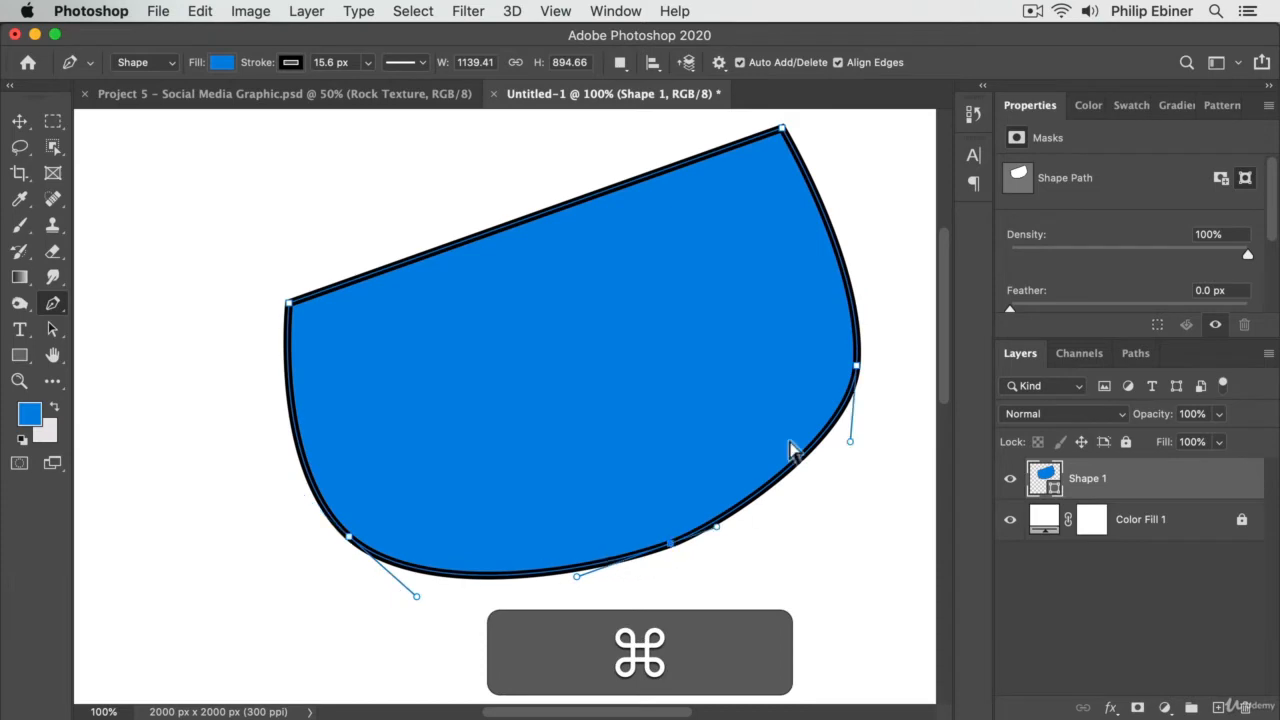
left_click(856, 366, "super")
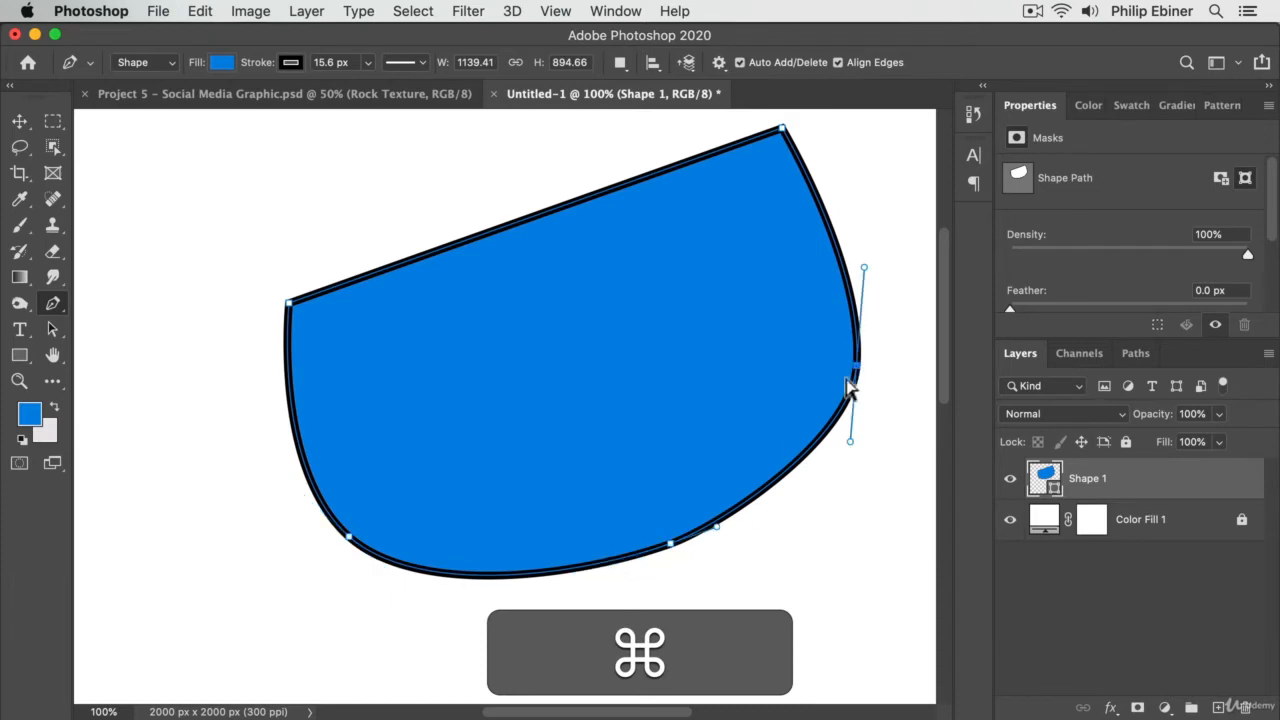
left_click(349, 545, "super")
left_click_drag(271, 465, 263, 461)
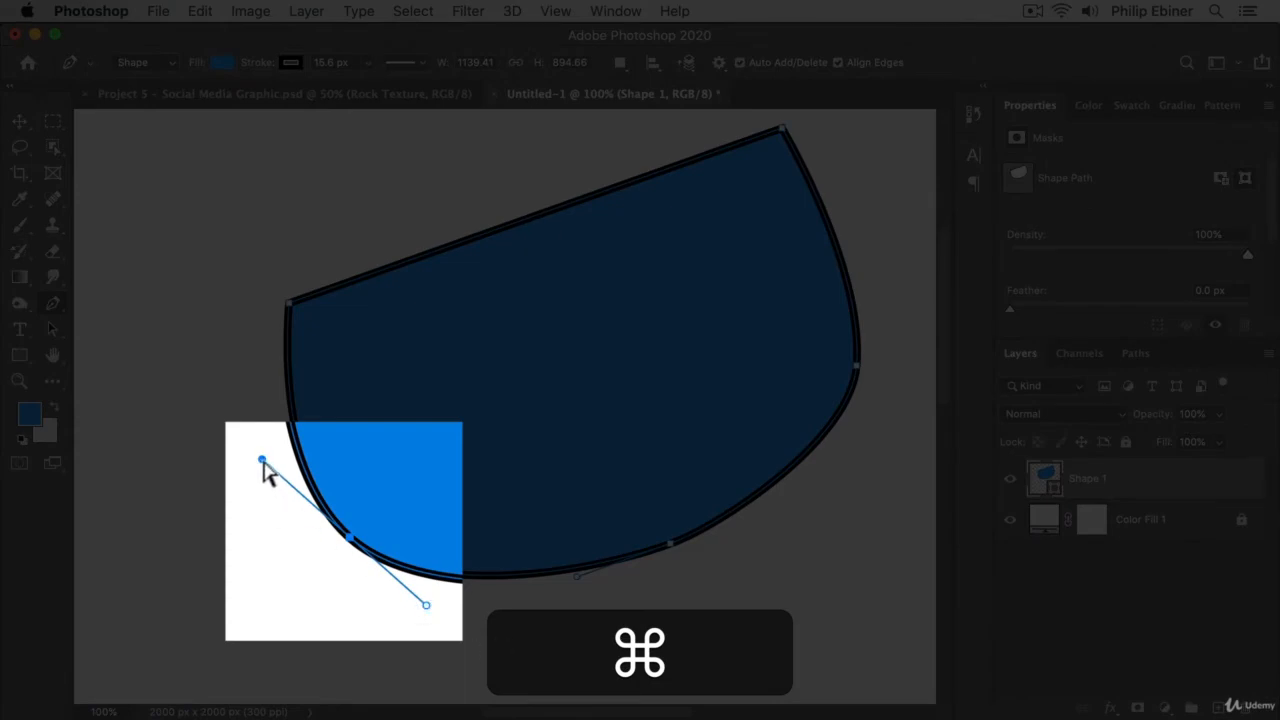
left_click_drag(263, 462, 187, 675)
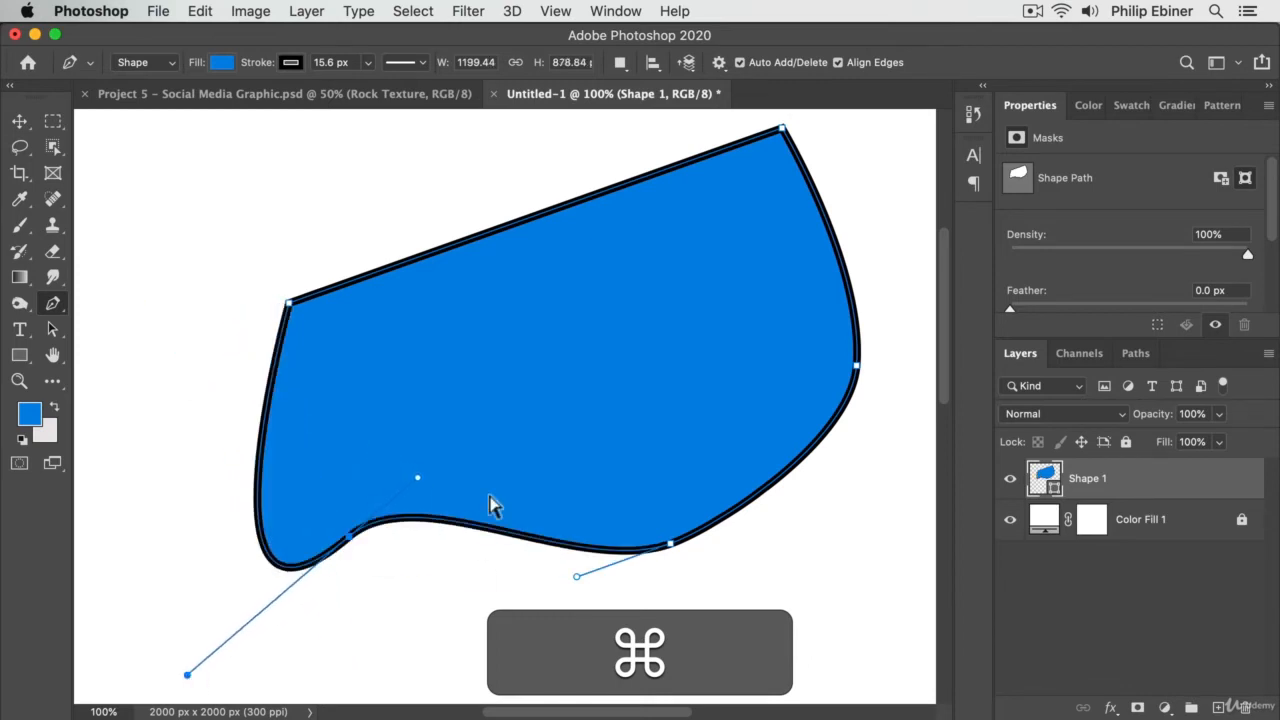
left_click_drag(419, 479, 511, 408)
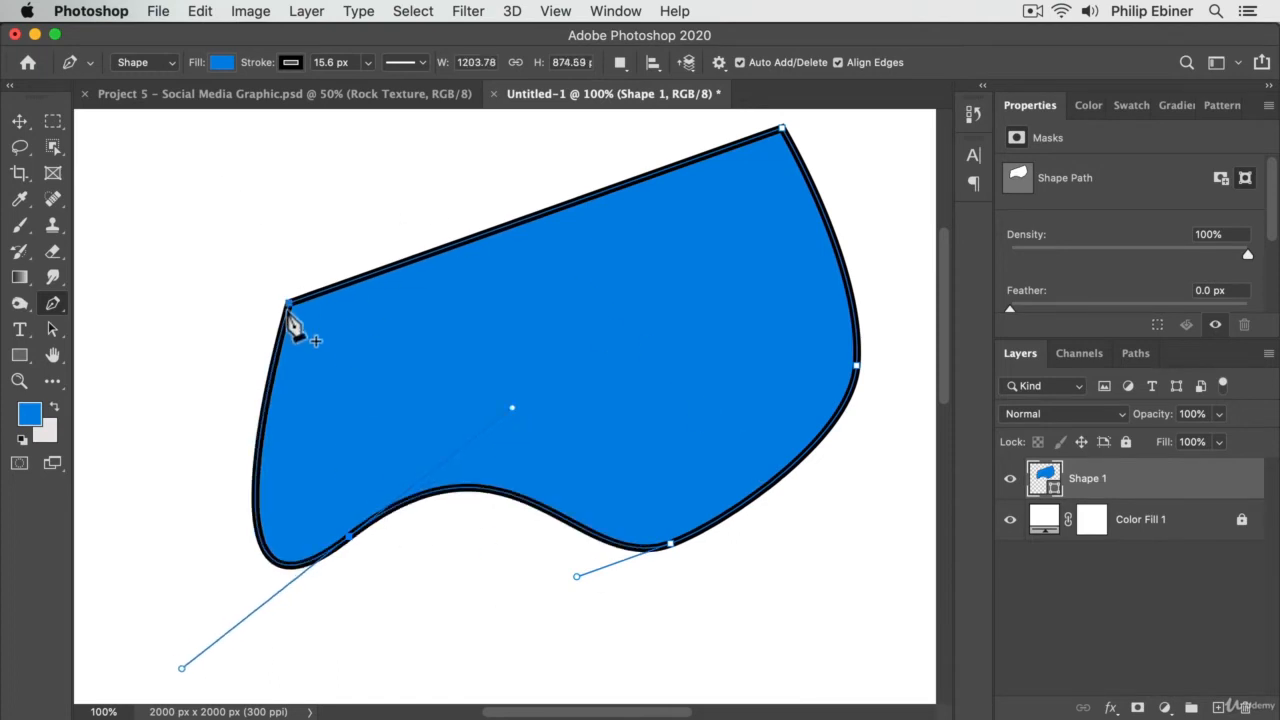
Step: Try adding anchor points to the straight top edge and the inward bottom curve with the Add Anchor Point tool
left_click(52, 303)
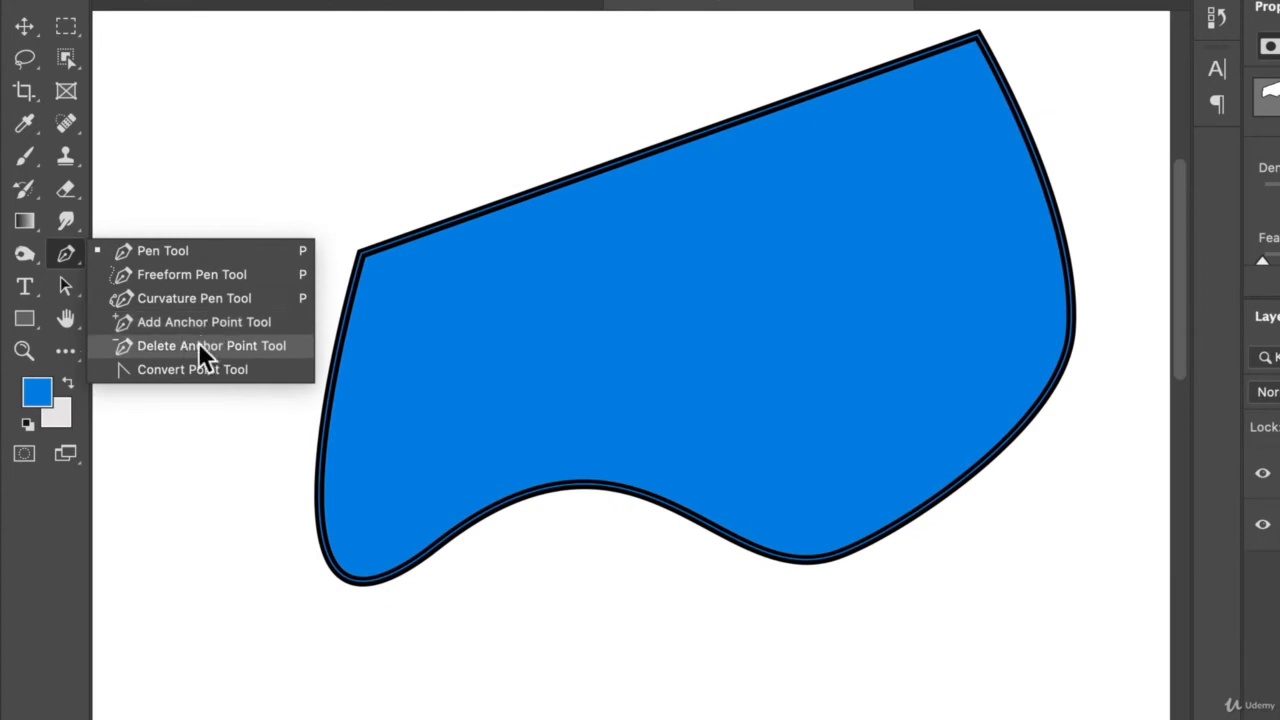
left_click(211, 324)
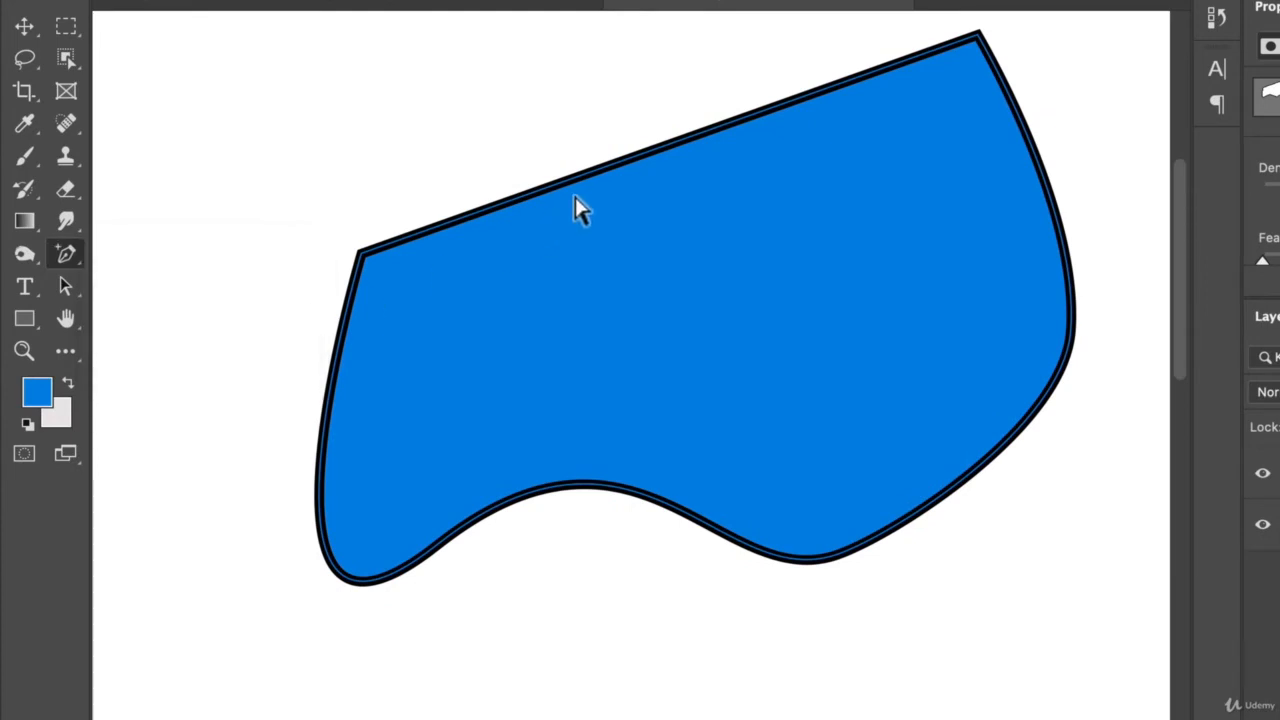
left_click(627, 160)
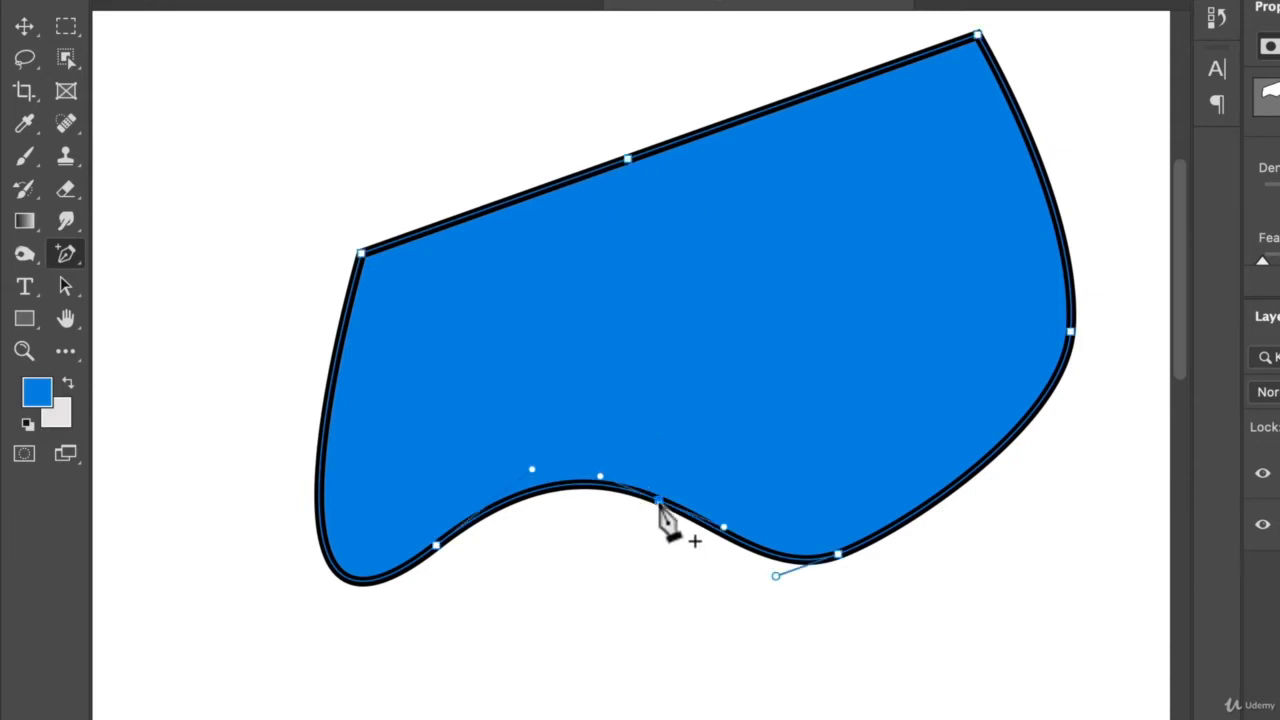
key("super+z")
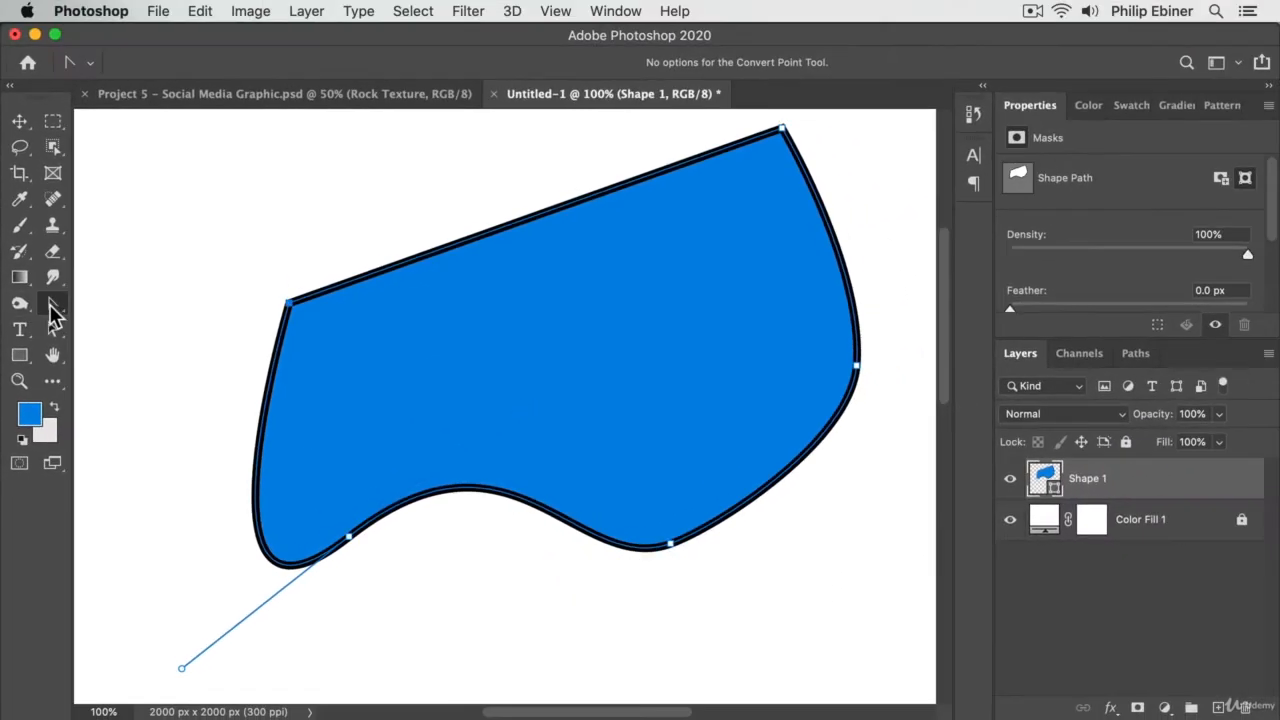
Step: Smooth the shape's two upper corners with the Convert Point Tool, and convert its lower-left anchor point to a corner and back
left_click(66, 254)
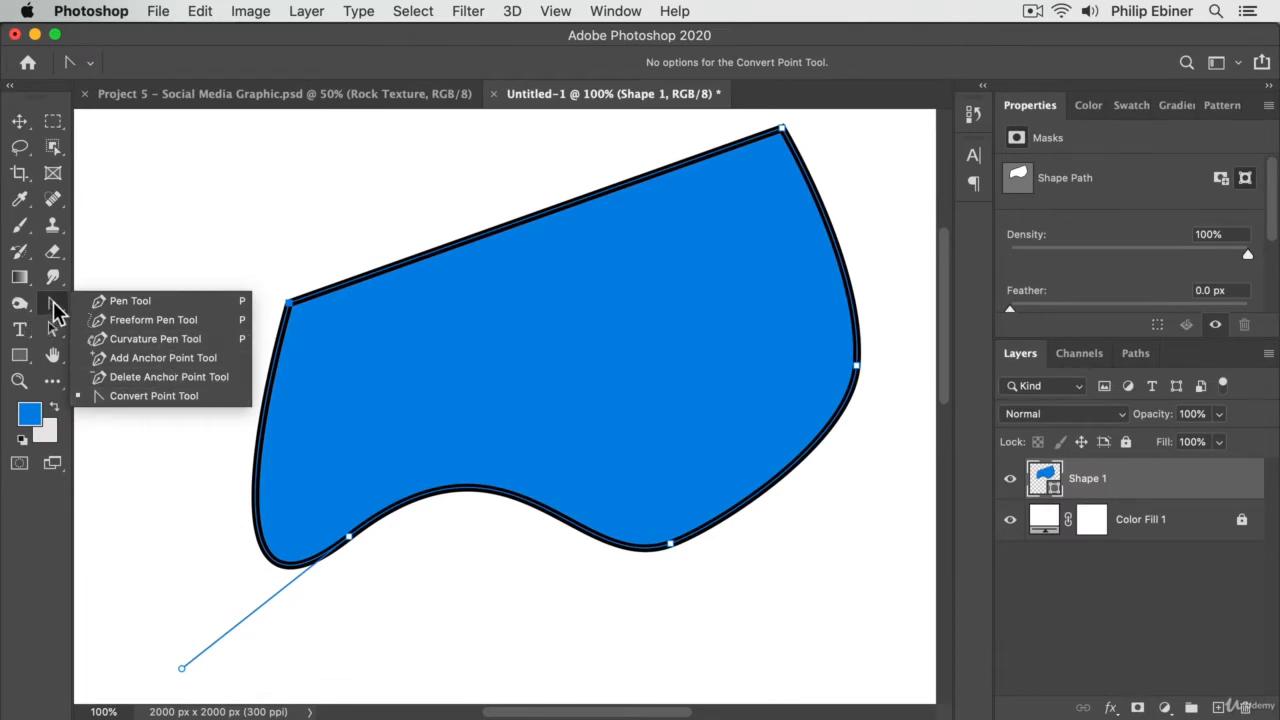
left_click_drag(290, 304, 344, 246)
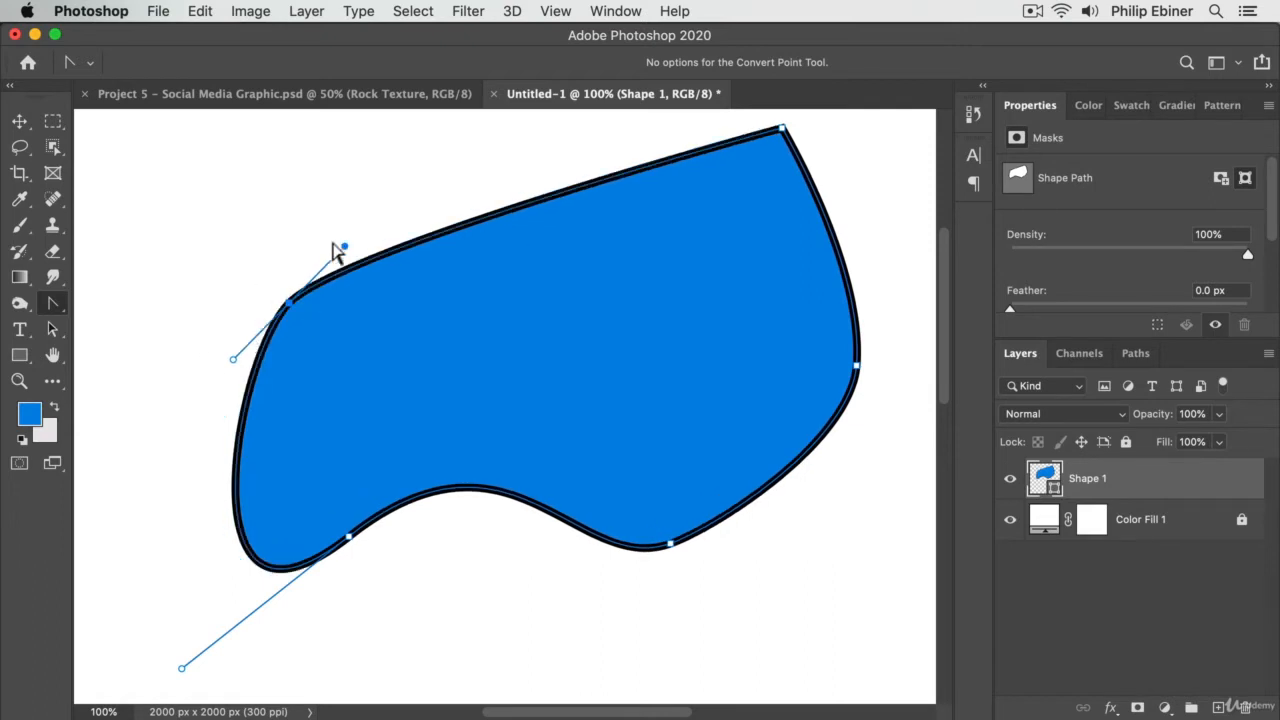
left_click_drag(783, 128, 850, 137)
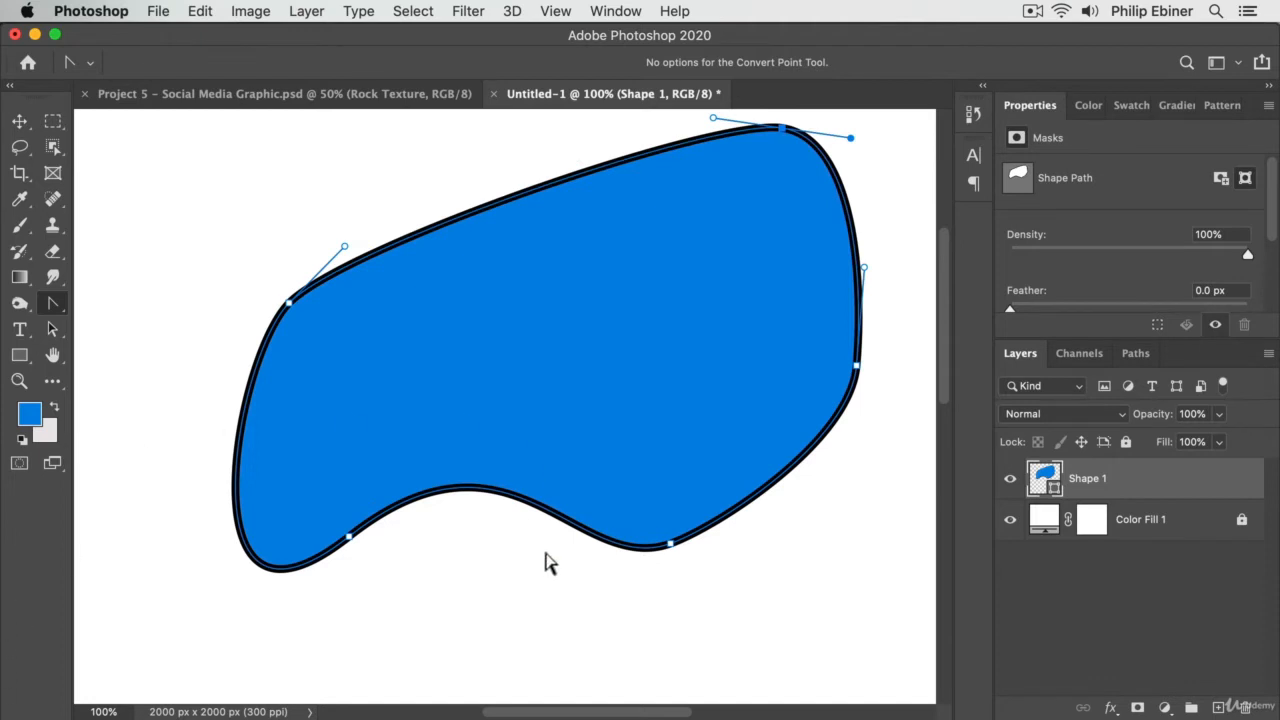
left_click(348, 541)
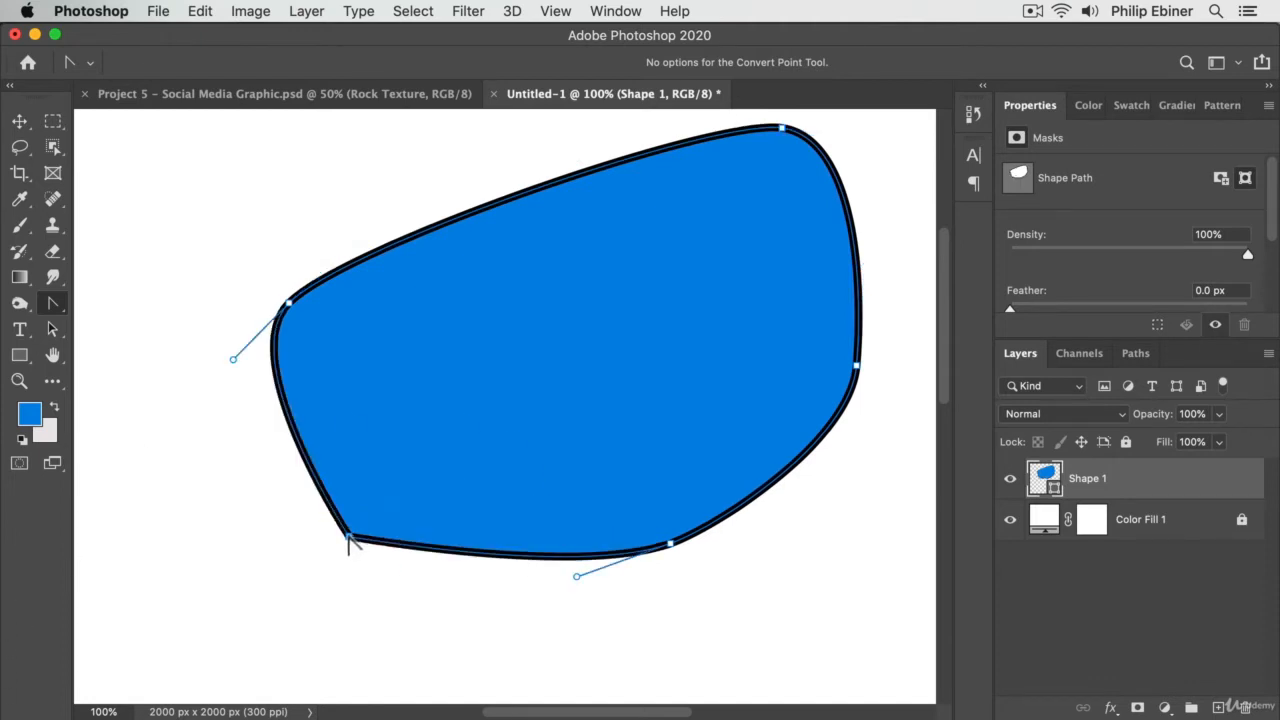
key("super")
left_click_drag(348, 541, 512, 407)
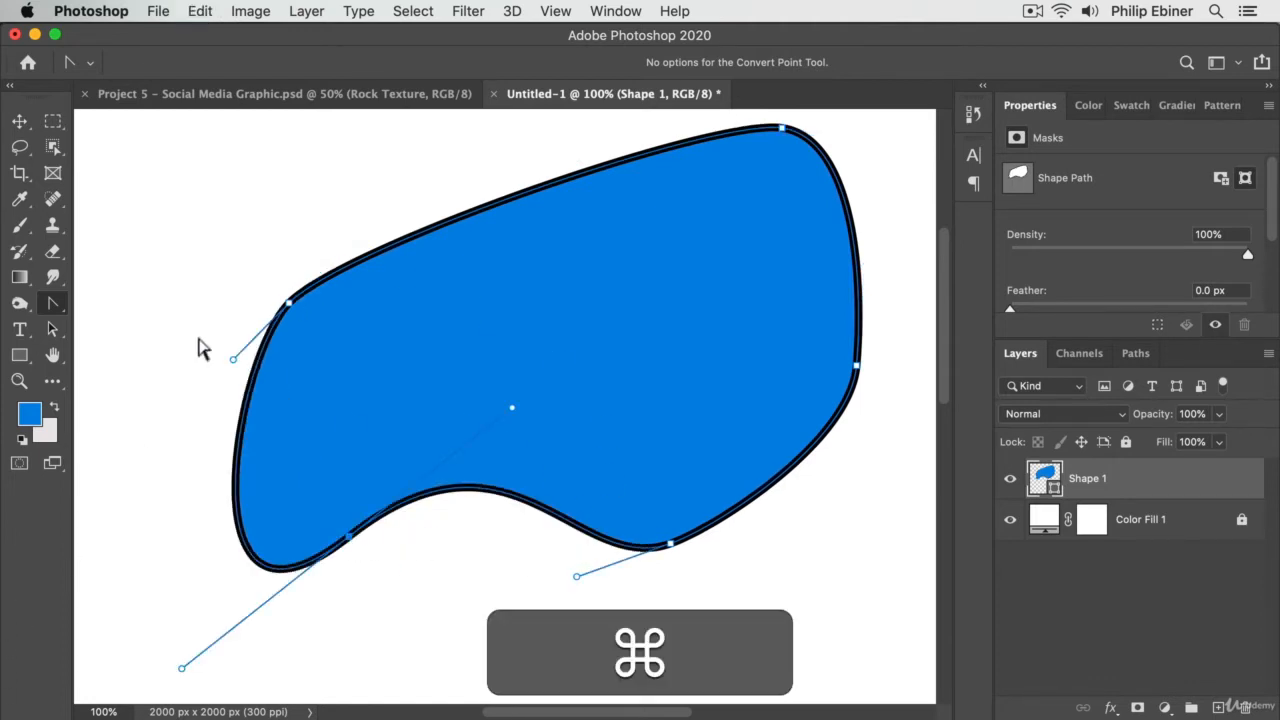
Step: Delete the blue shape from the canvas
left_click(53, 303)
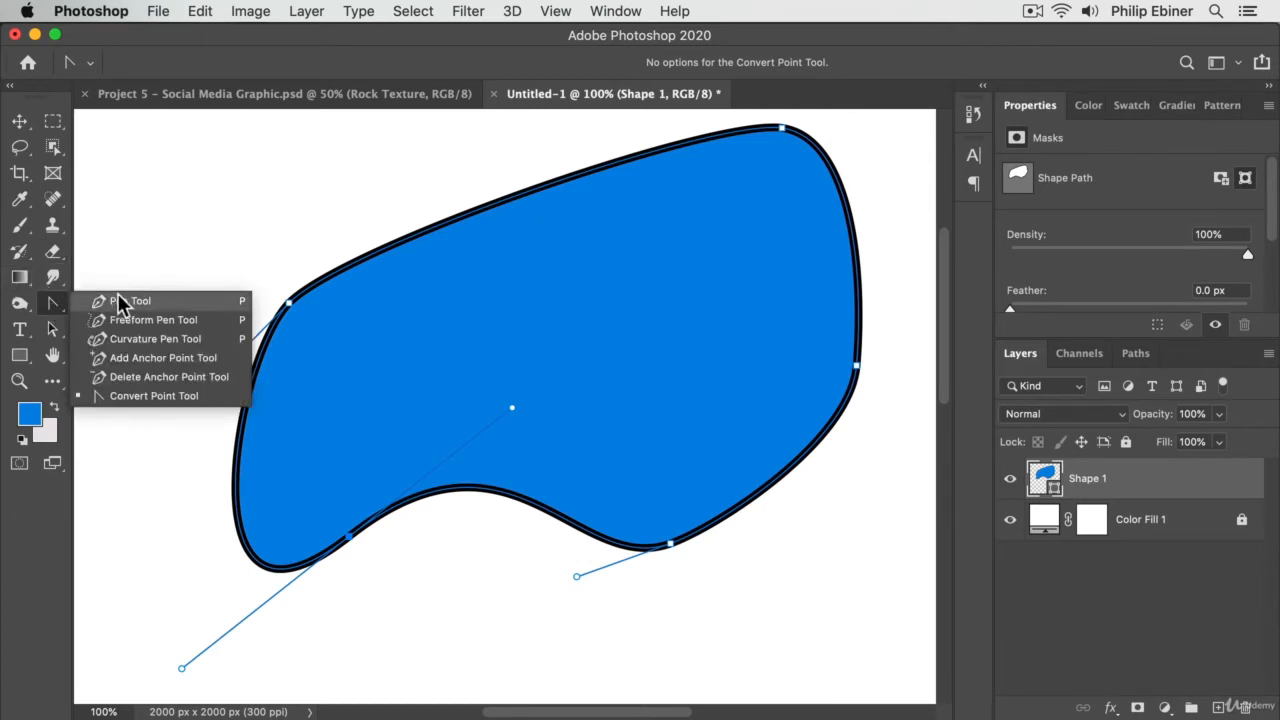
left_click(119, 300)
key("v")
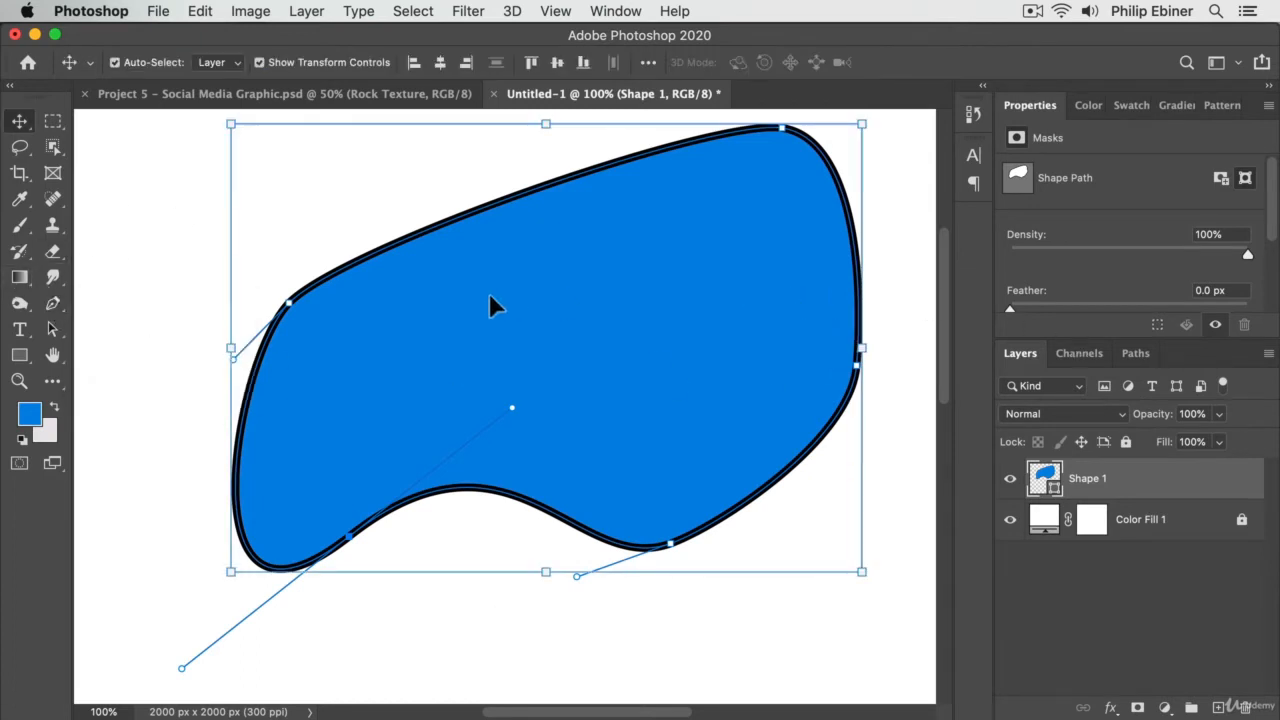
key("BackSpace")
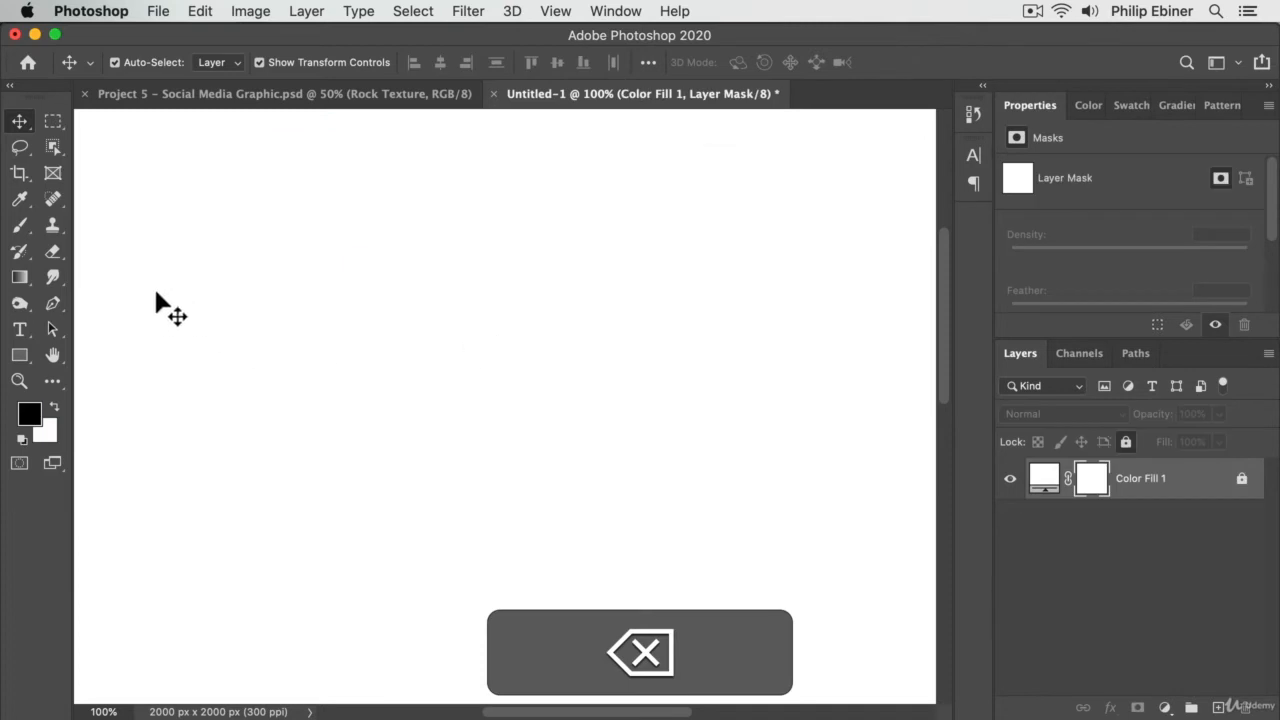
Step: Start a new wave shape with the Pen tool, drawing the curling left crest and the curved trough beside it
left_click(53, 304)
left_click_drag(189, 416, 228, 402)
left_click_drag(317, 305, 307, 273)
left_click_drag(469, 201, 572, 255)
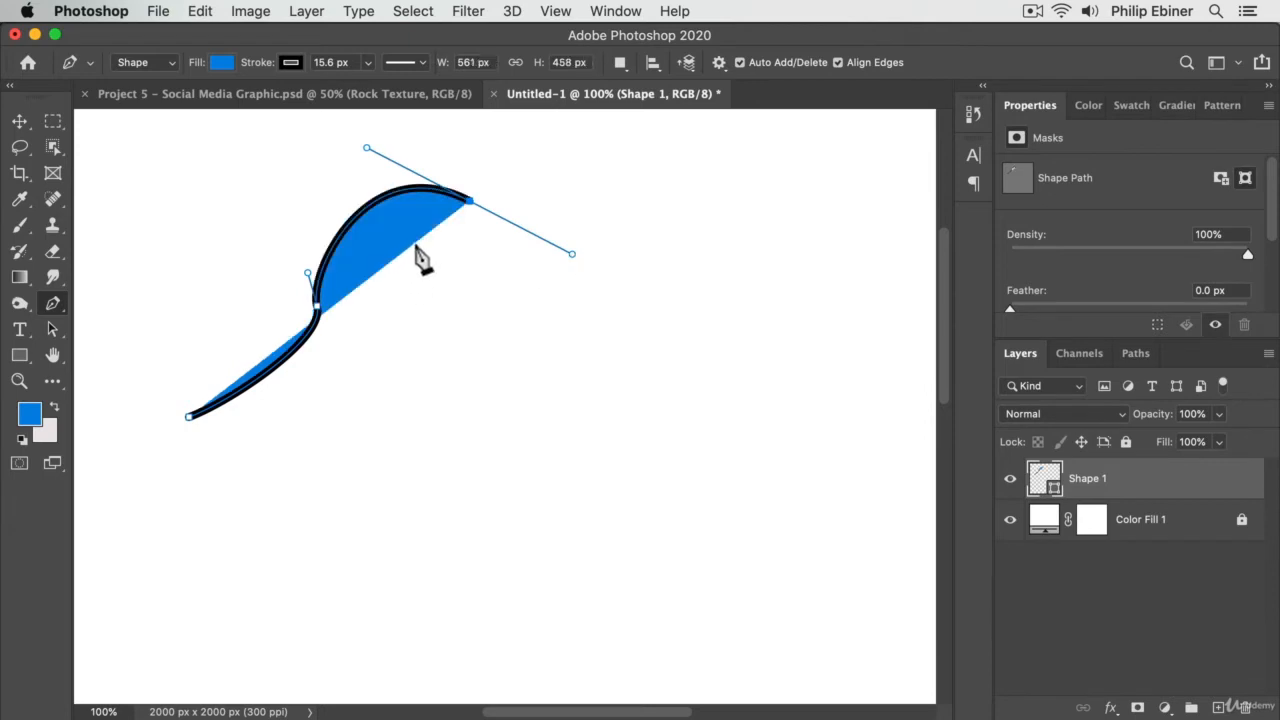
left_click(412, 242)
left_click_drag(502, 412, 572, 403)
Step: Draw the right crest, its outer slope and a gently curved base, closing the wave outline at about 1495 × 722 px
left_click_drag(658, 238, 632, 172)
left_click_drag(765, 160, 790, 175)
left_click_drag(803, 281, 880, 318)
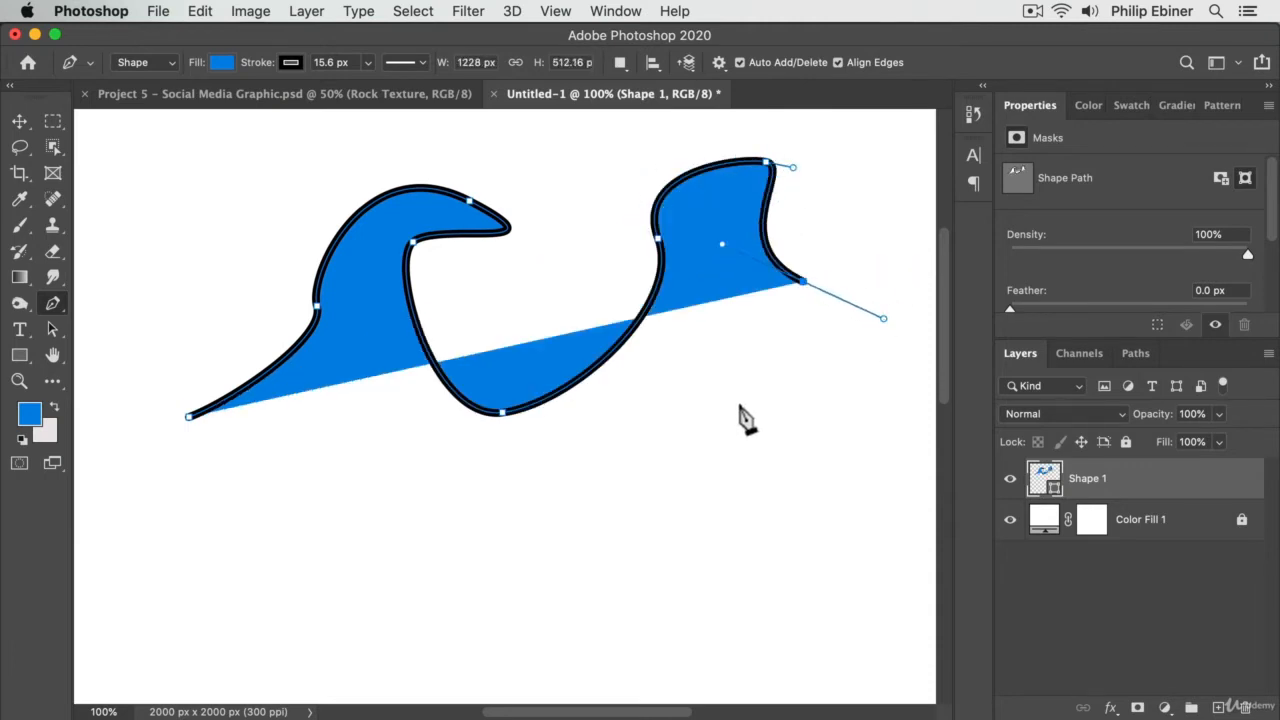
left_click_drag(876, 461, 935, 478)
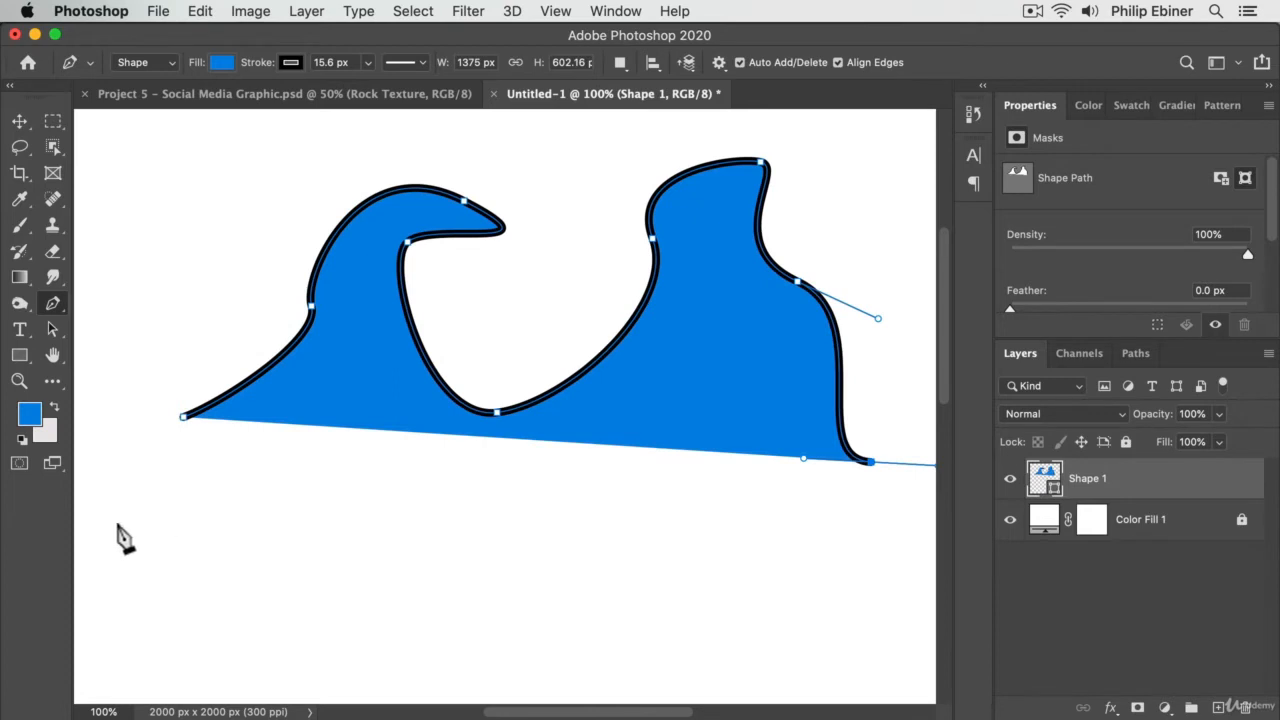
left_click_drag(127, 489, 167, 415)
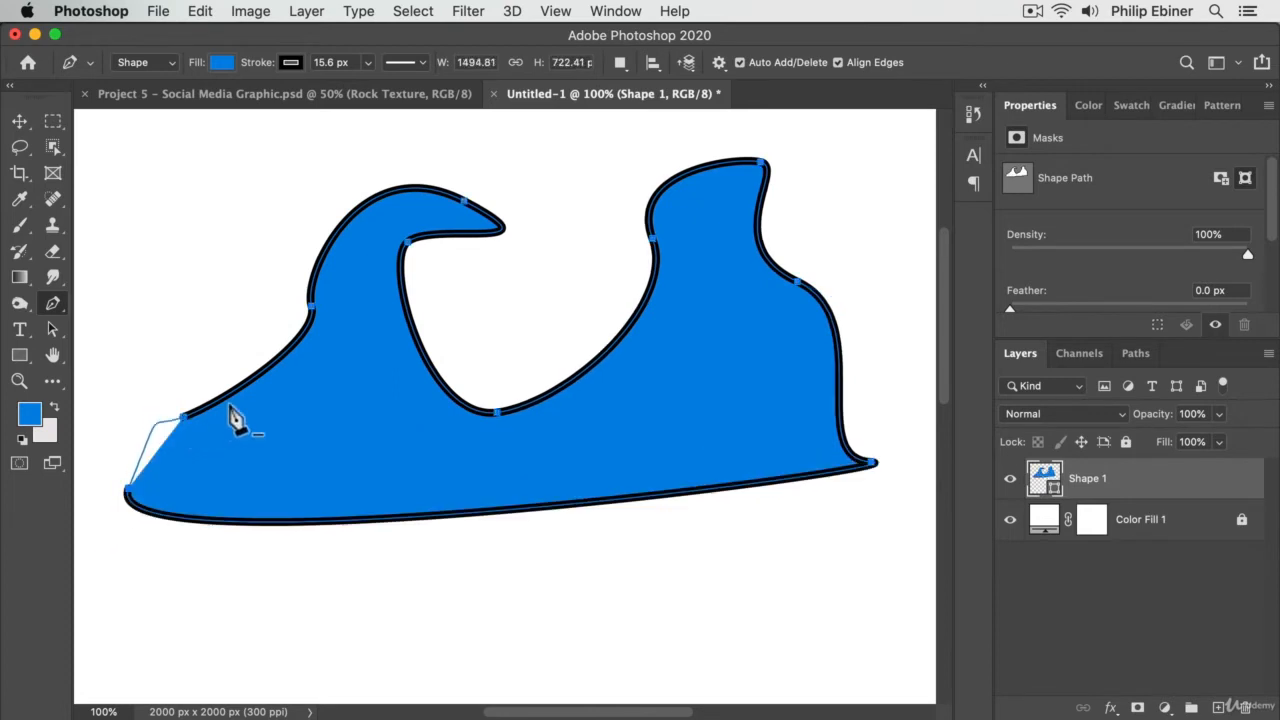
left_click(183, 416)
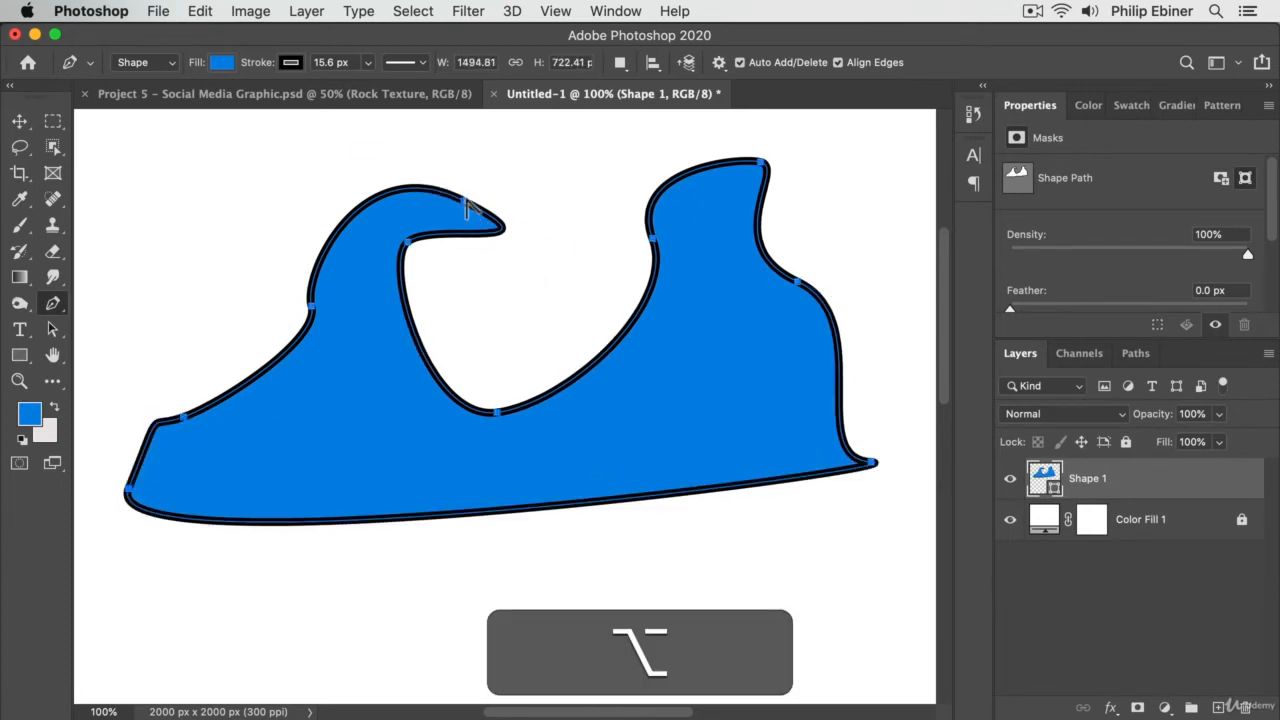
Step: Sharpen the left crest by shortening its tip's direction handle and moving the anchor points on both sides of its neck left
left_click(465, 201, "alt")
key("alt+super+z")
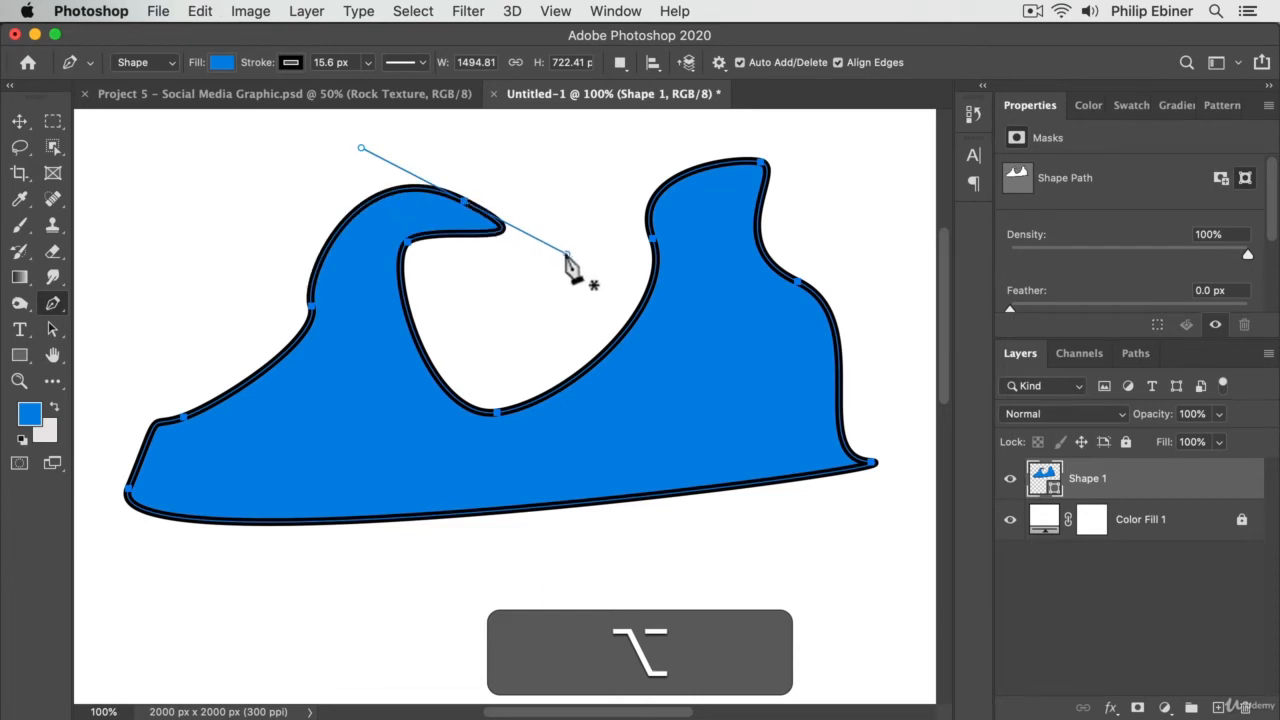
left_click_drag(566, 256, 511, 218)
left_click_drag(309, 307, 284, 314)
left_click(296, 312, "super")
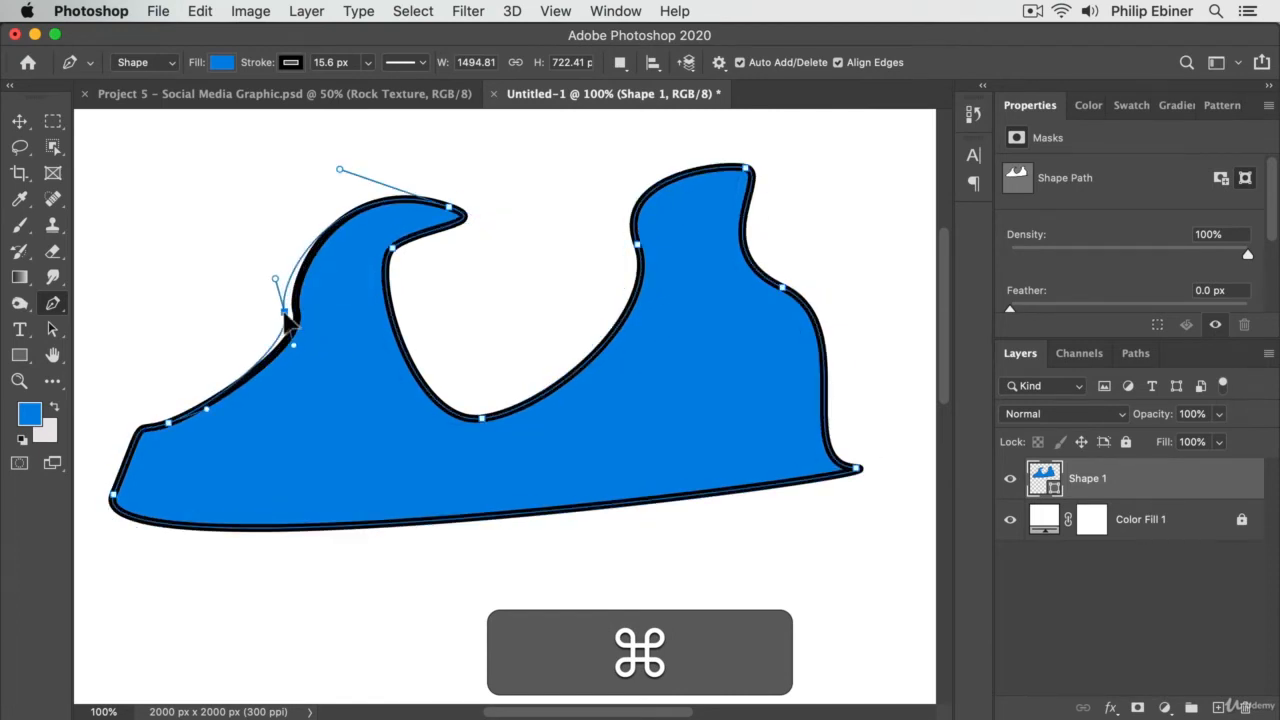
left_click(392, 249, "super")
left_click_drag(397, 252, 376, 258)
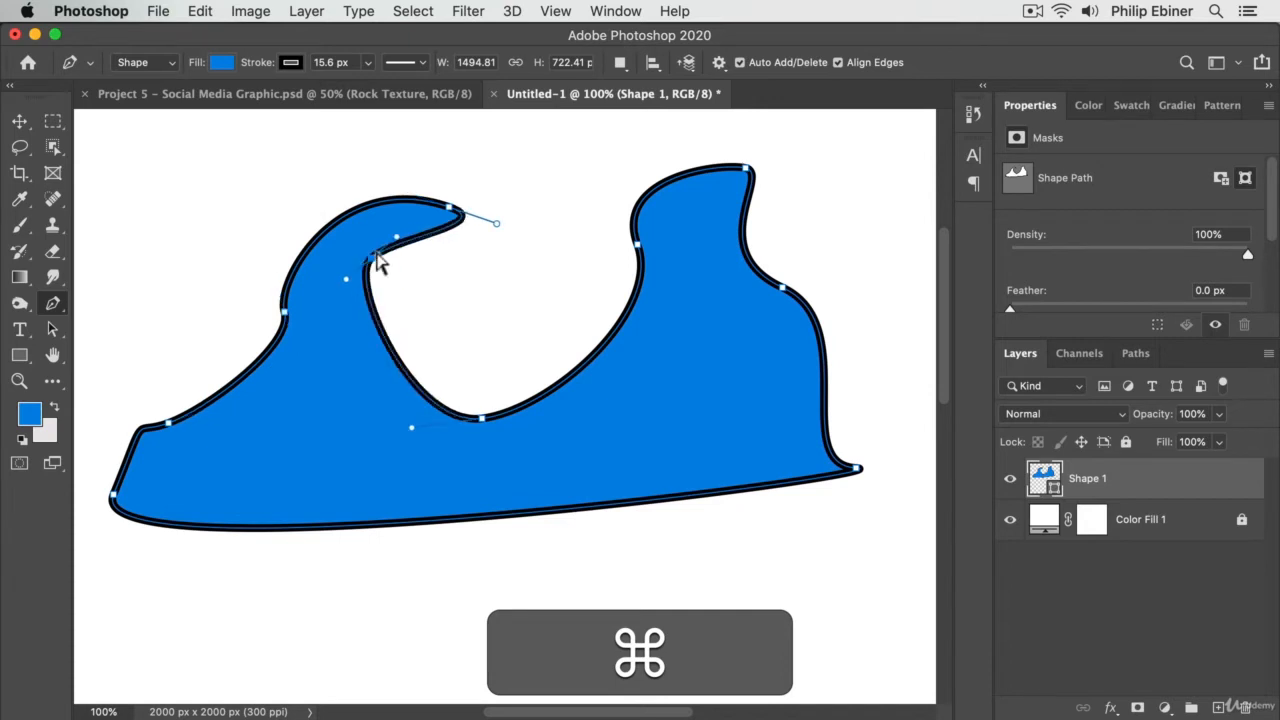
left_click_drag(497, 228, 471, 215)
Step: Extend the right crest's tip outward and move the anchor point on its outer slope down to deepen the curl beneath it
left_click(53, 308)
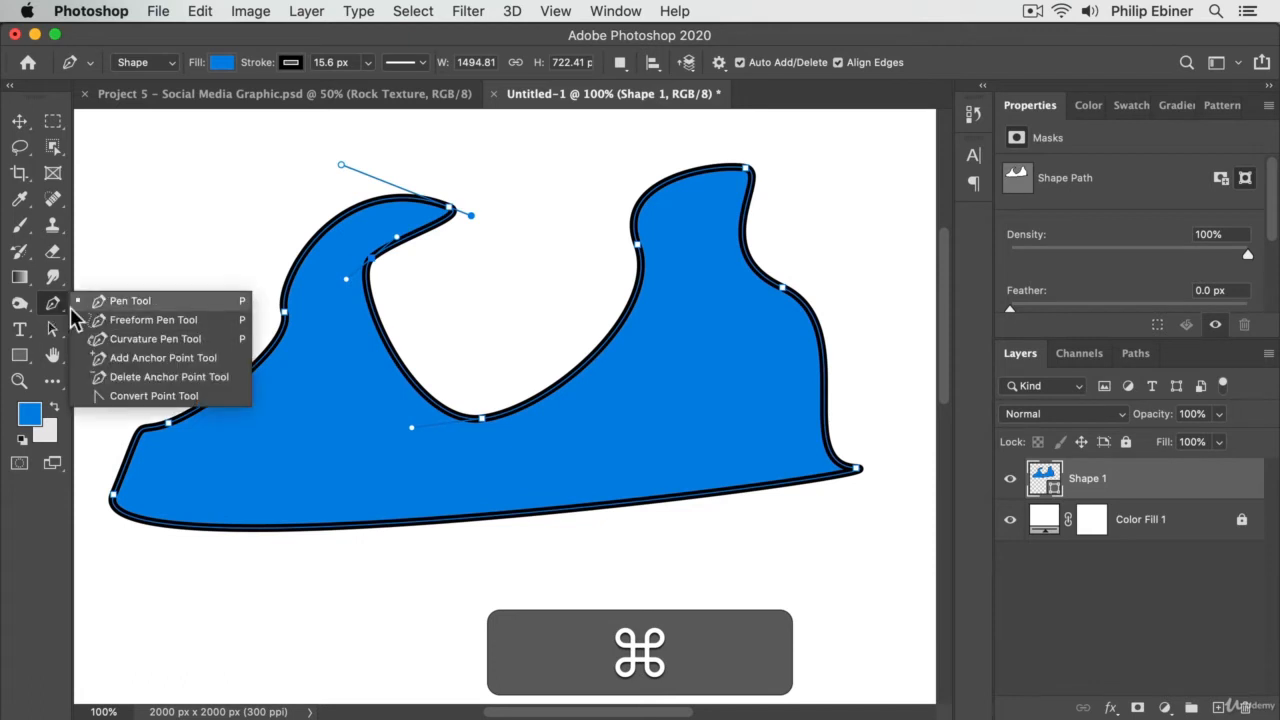
left_click(86, 300)
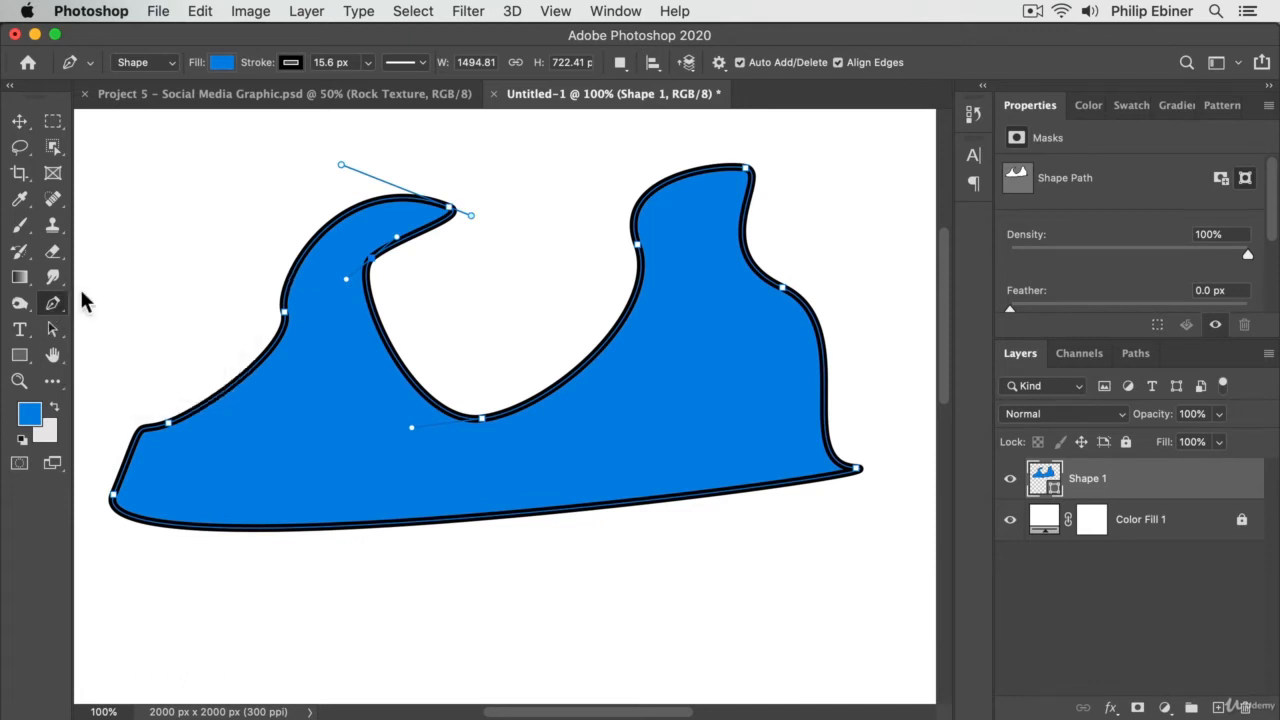
left_click(448, 208, "alt")
key("alt+super+z")
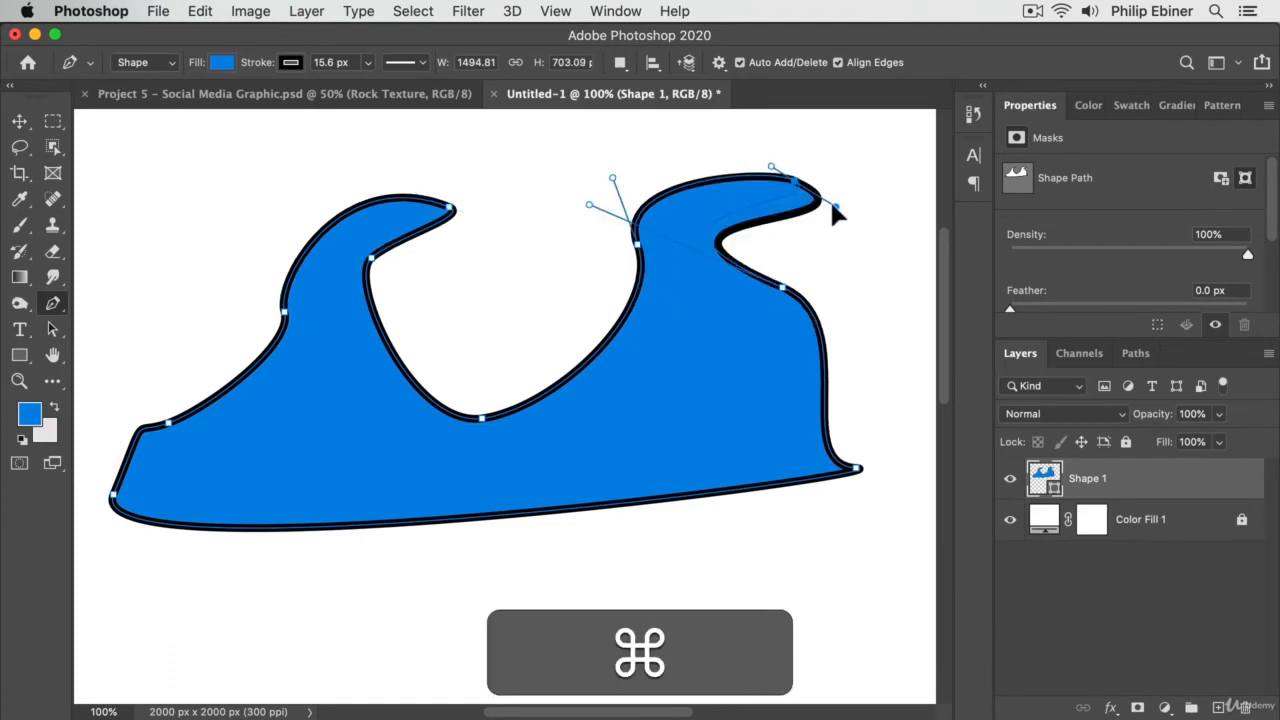
left_click_drag(830, 200, 836, 207)
left_click(783, 289, "super")
left_click_drag(783, 289, 763, 364)
Step: Move the back anchor point of each crest up and outward, and swing the right tip's direction handle upward
left_click_drag(285, 320, 243, 286)
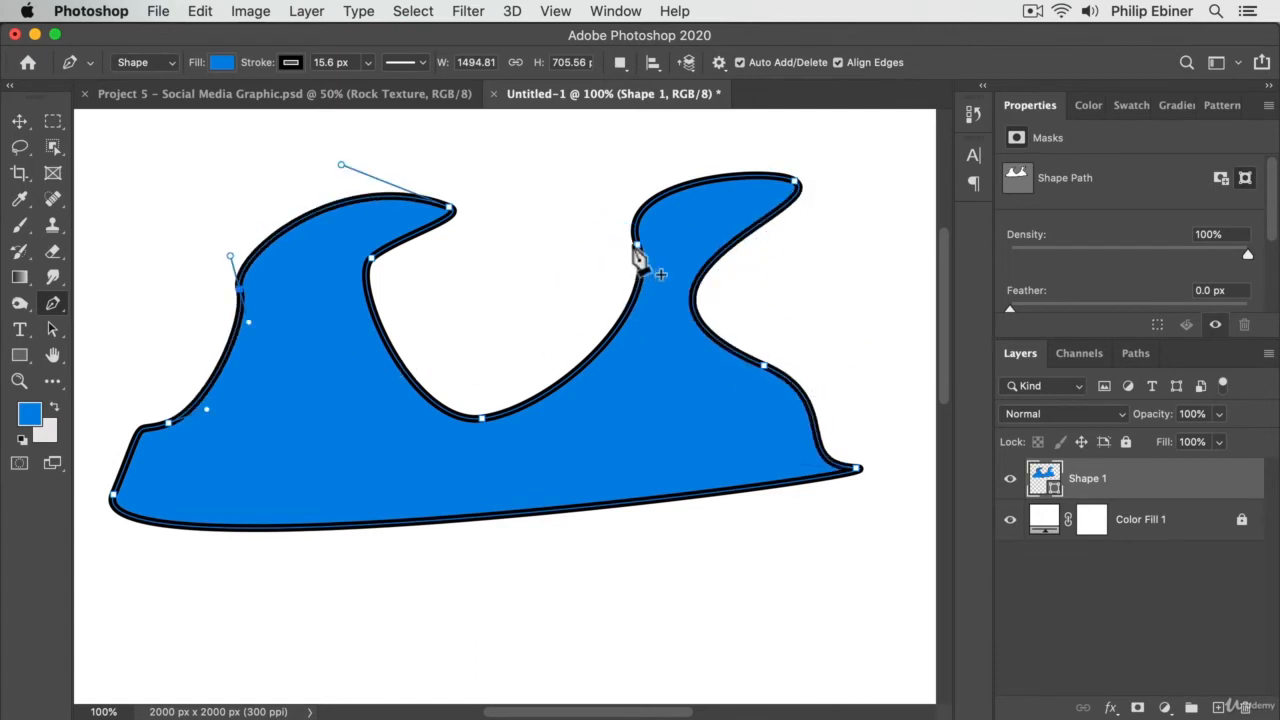
left_click_drag(640, 250, 576, 222)
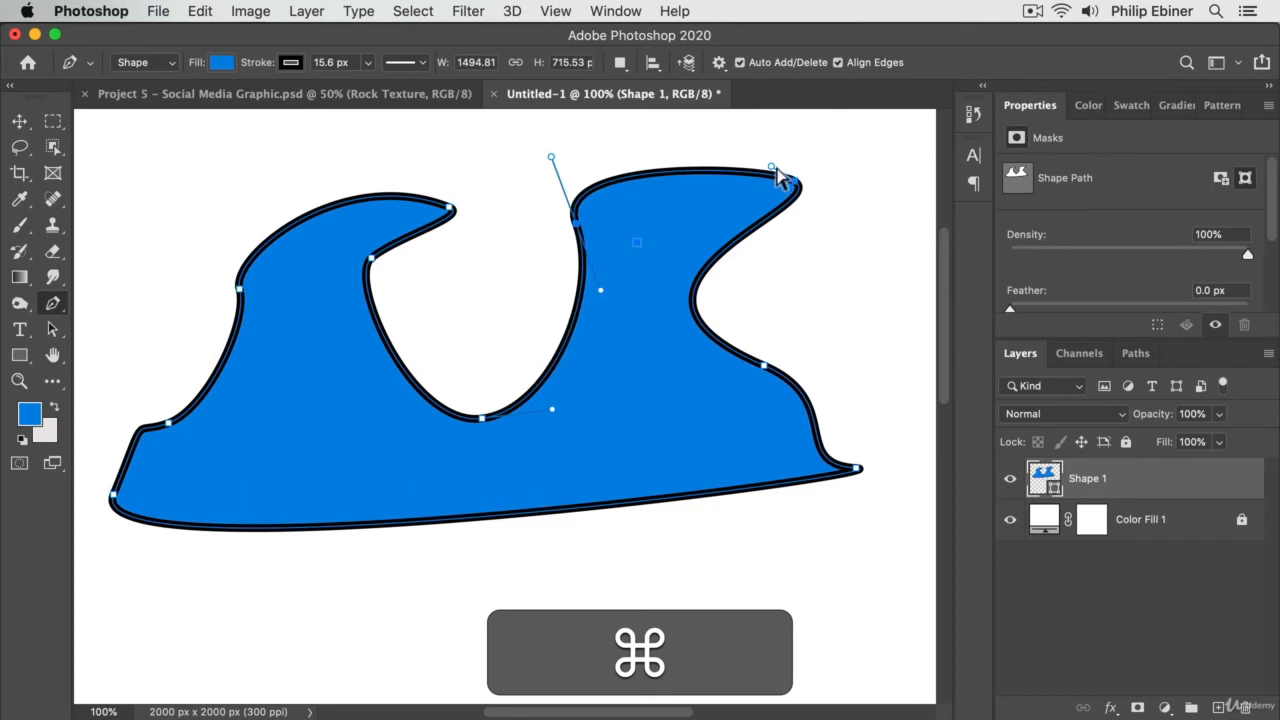
left_click_drag(778, 175, 838, 173)
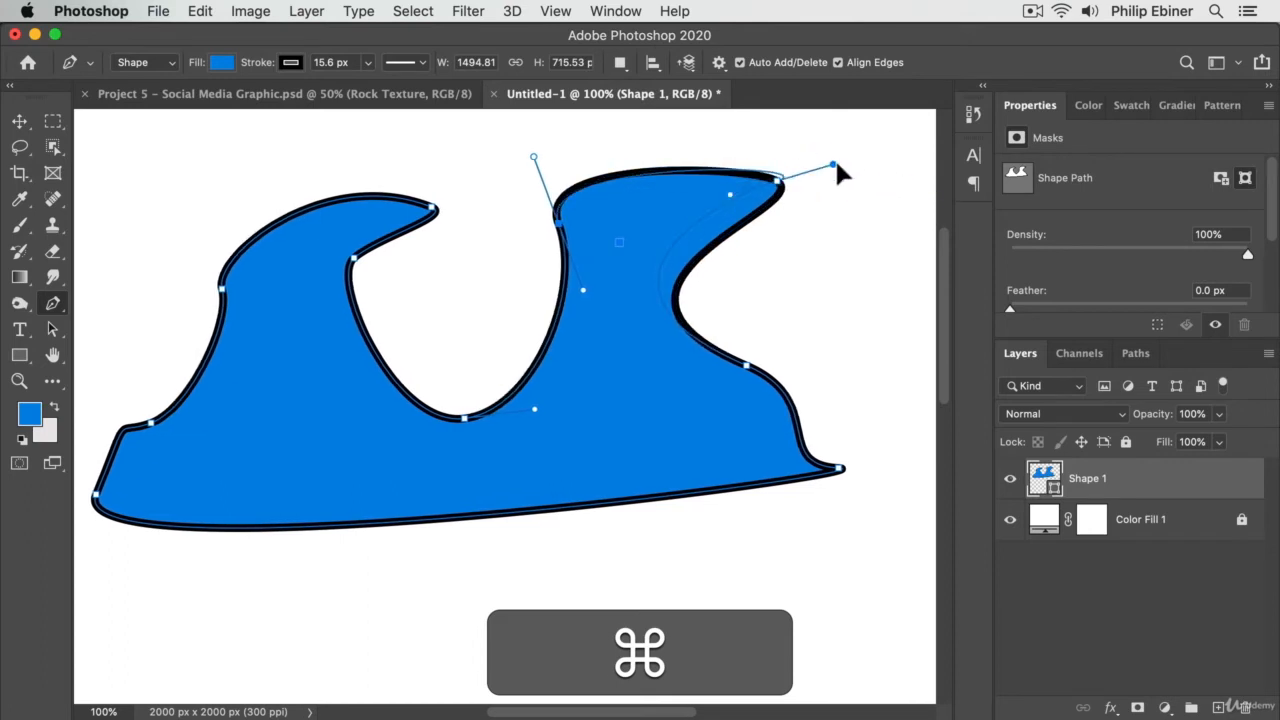
Step: Move the finished wave shape straight up to the canvas's top edge
key("z")
left_click(534, 320, "alt")
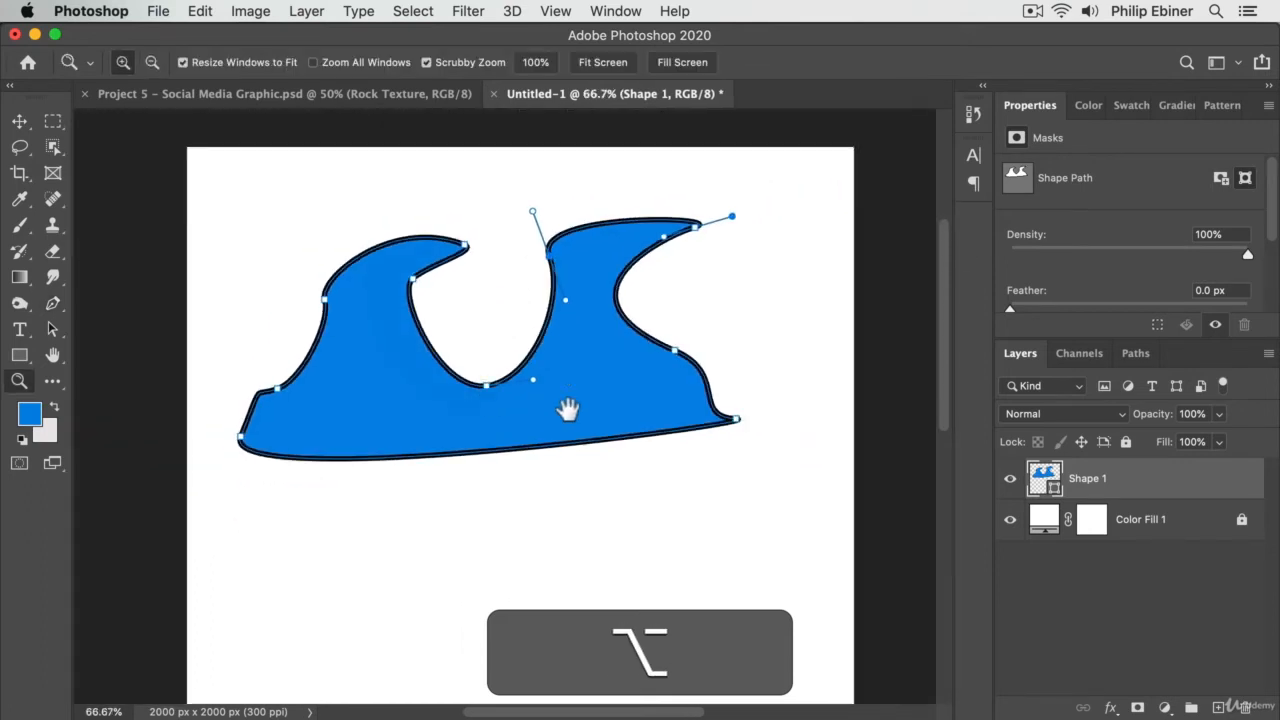
left_click_drag(567, 409, 600, 297)
key("v")
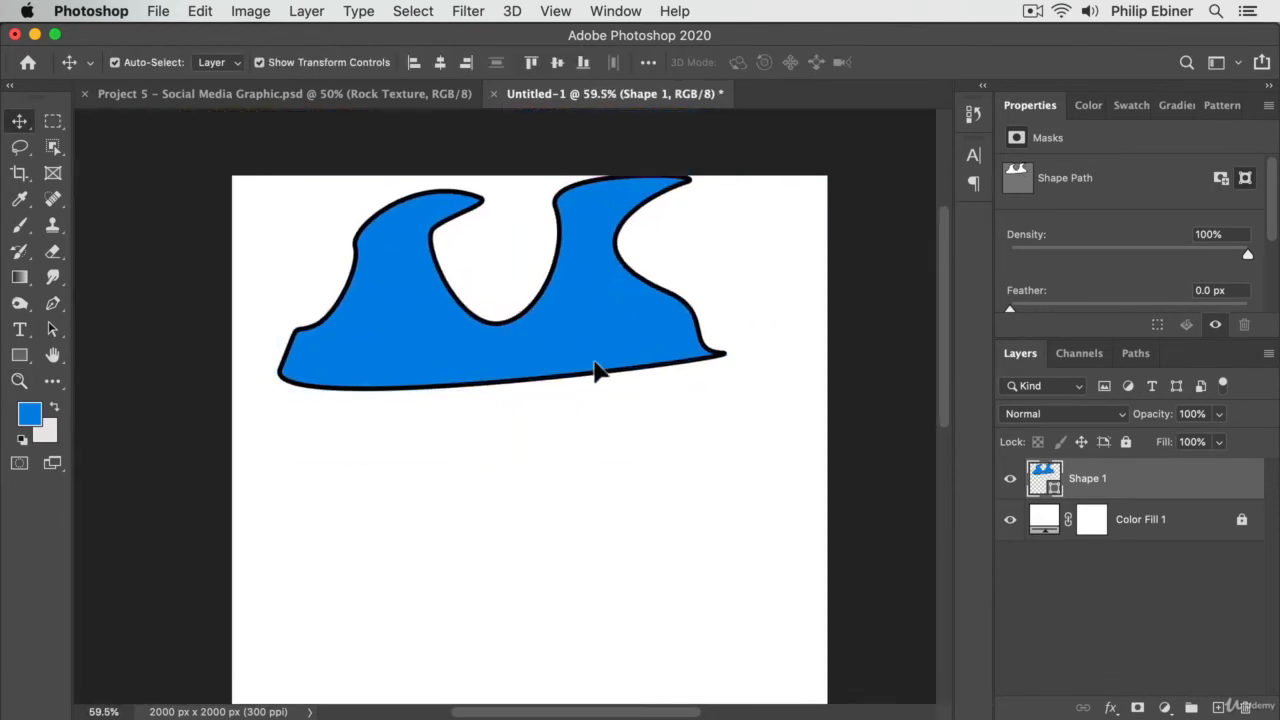
left_click(596, 371)
Step: Draw a second two-crested wave about 1861 × 699 px below the first with the Freeform Pen Tool, and move it slightly left
key("z")
left_click(530, 588)
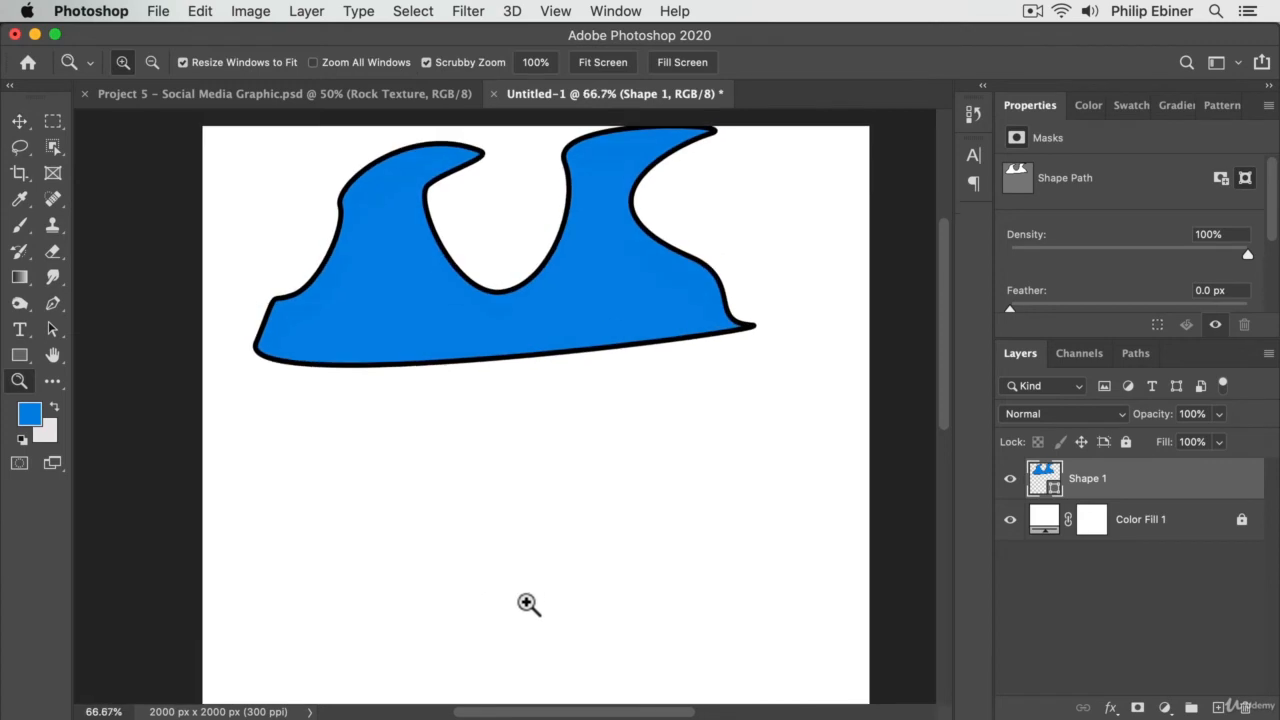
left_click_drag(530, 588, 542, 474)
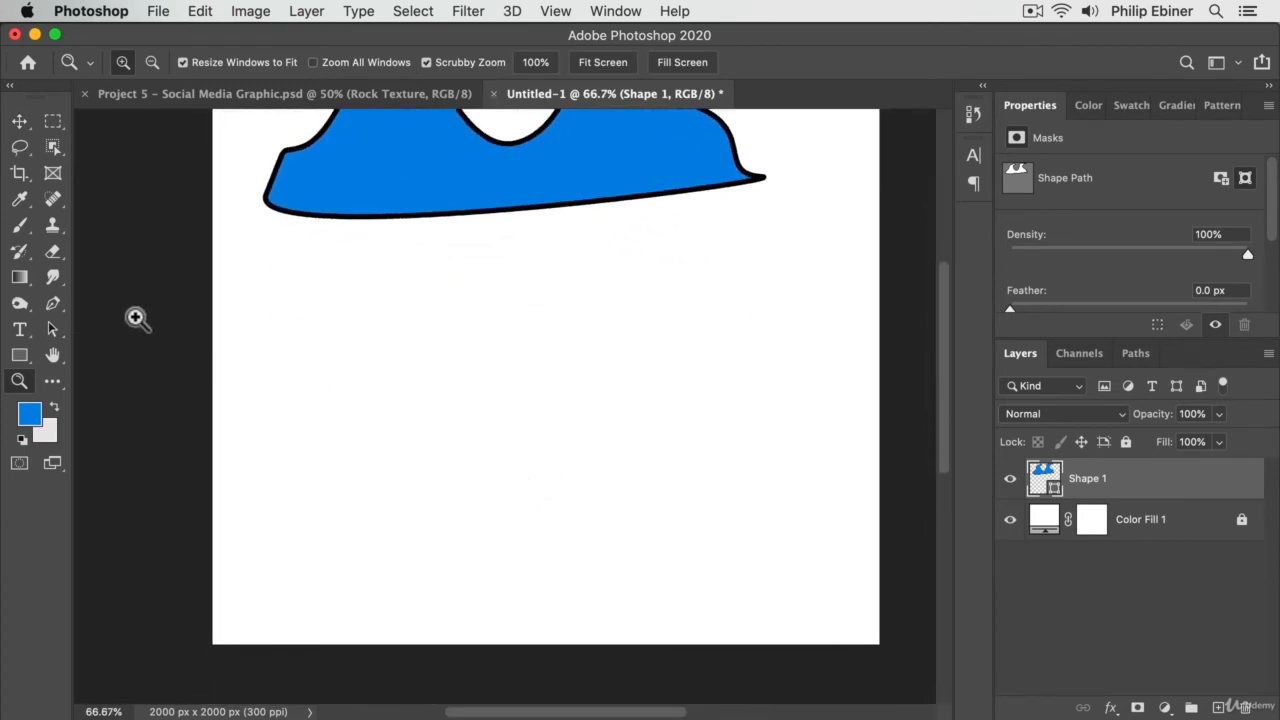
left_click(52, 303)
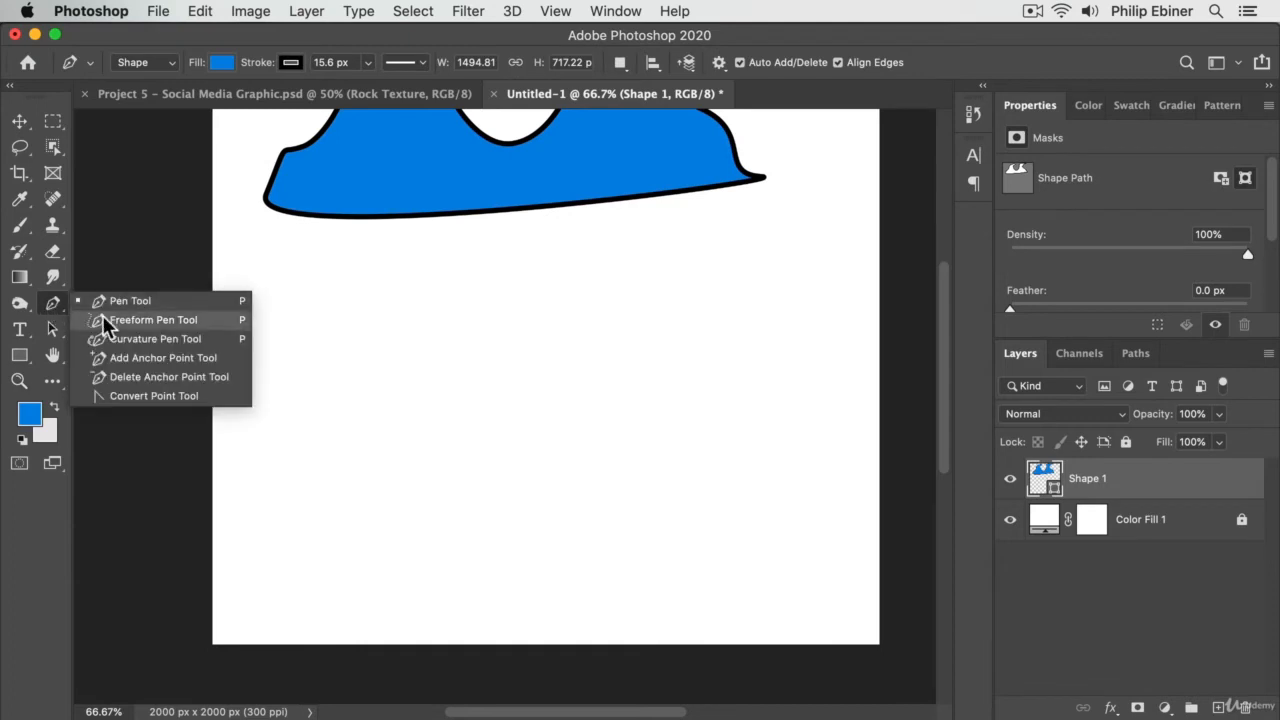
left_click(102, 317)
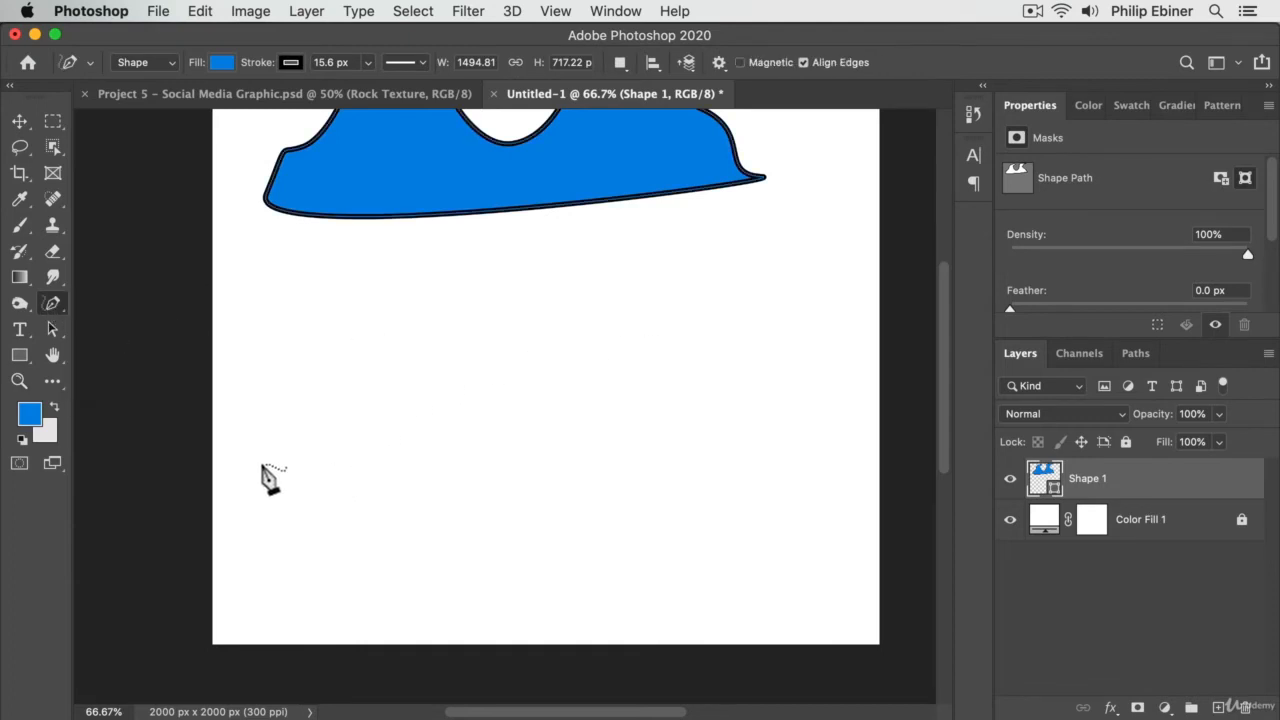
mouse_move(269, 453)
left_mouse_down()
mouse_move(352, 327)
mouse_move(489, 263)
mouse_move(509, 298)
mouse_move(488, 288)
mouse_move(472, 356)
mouse_move(613, 374)
mouse_move(627, 283)
mouse_move(705, 270)
mouse_move(695, 274)
mouse_move(728, 339)
mouse_move(801, 452)
mouse_move(899, 471)
mouse_move(452, 491)
mouse_move(269, 453)
left_mouse_up()
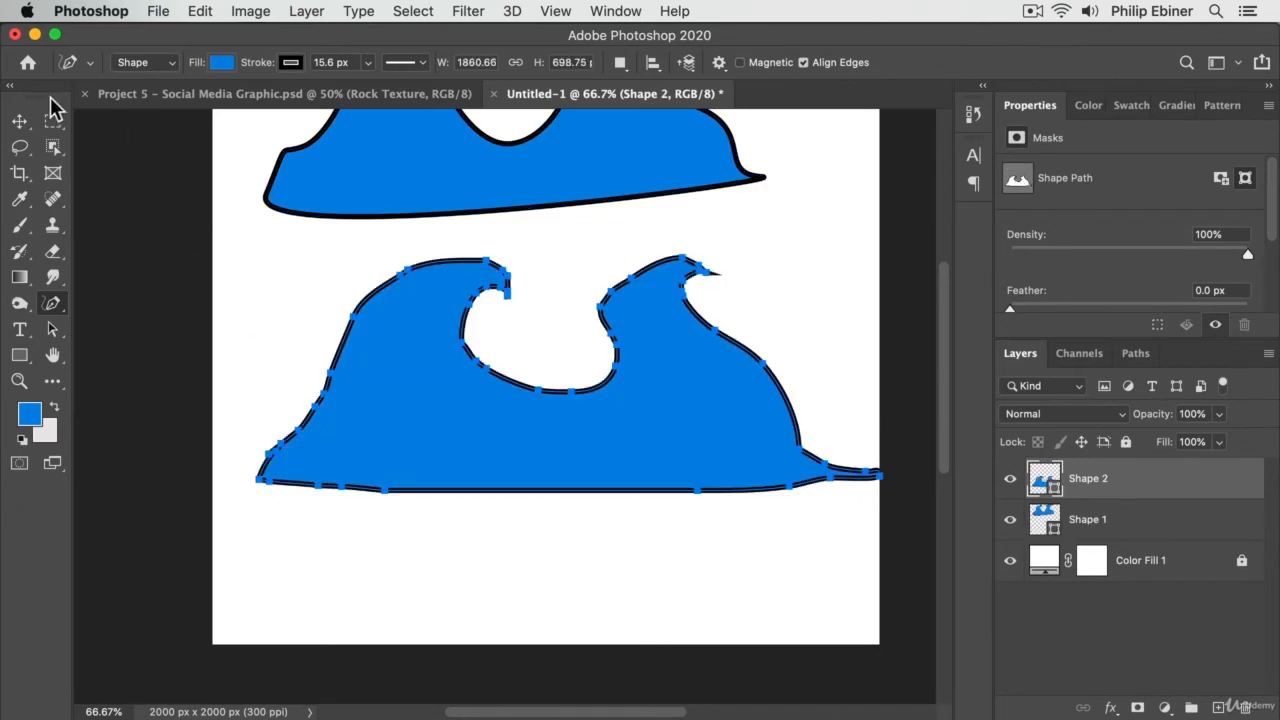
left_click(20, 122)
mouse_move(462, 420)
left_mouse_down()
mouse_move(443, 449)
mouse_move(462, 441)
mouse_move(442, 429)
mouse_move(494, 440)
mouse_move(486, 422)
left_mouse_up()
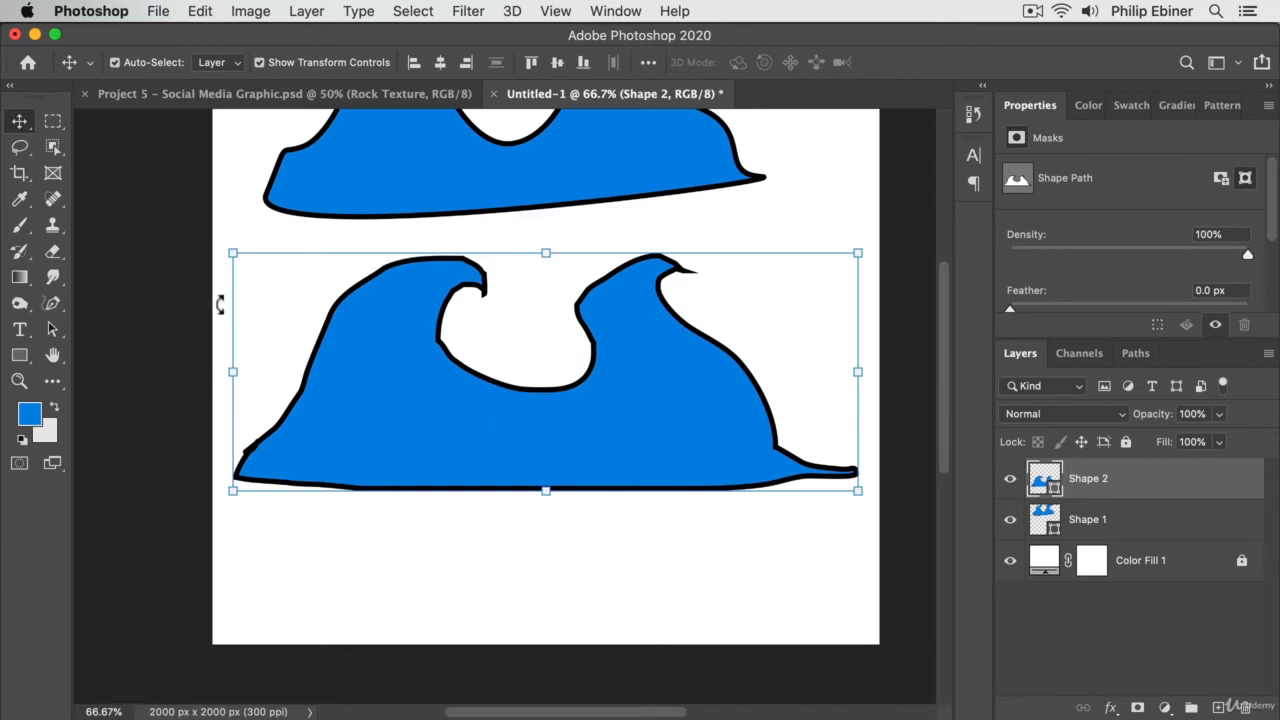
Step: Draw an ellipse about 601 × 429 px in the empty area below the freeform wave with the Curvature Pen Tool
left_click(52, 303)
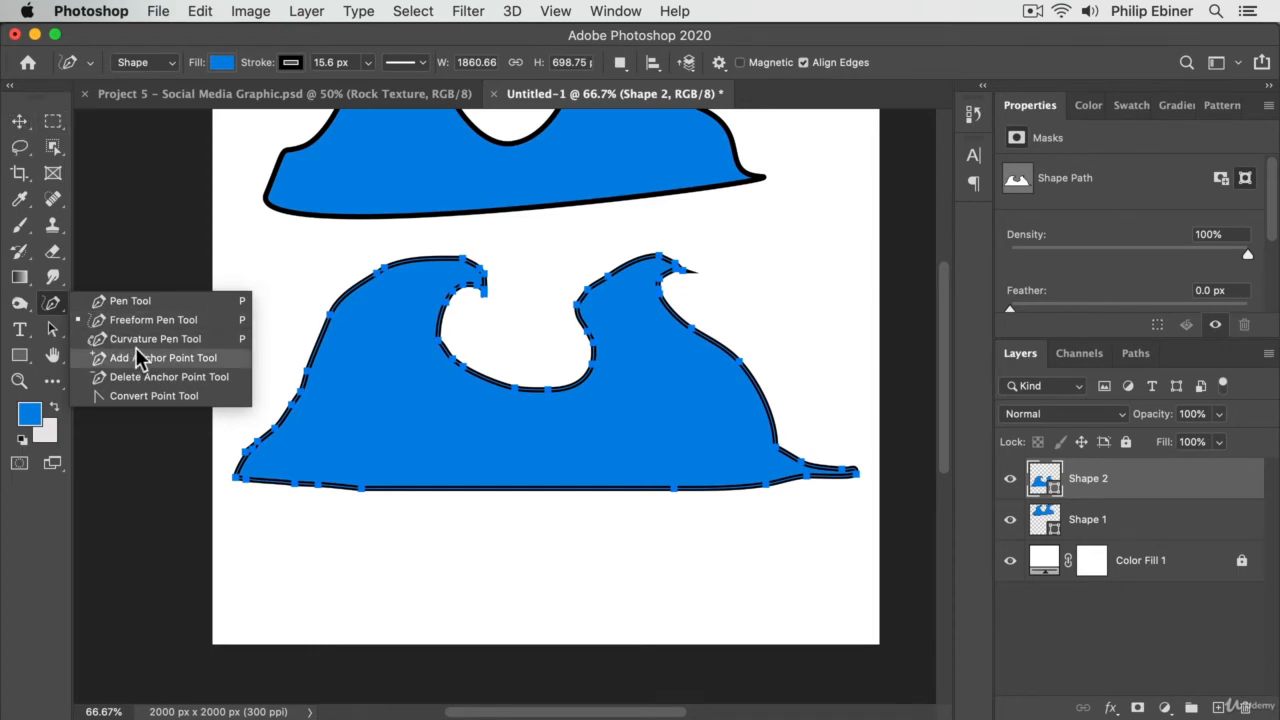
left_click(160, 320)
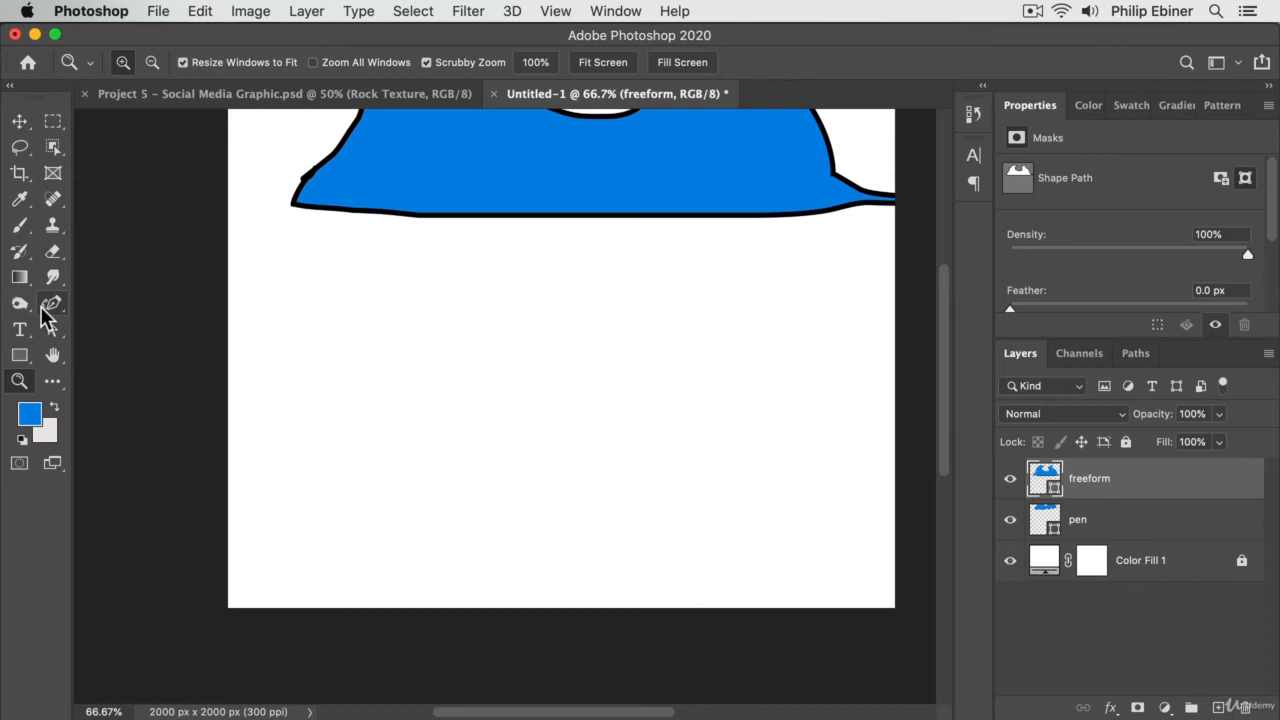
left_click(44, 309)
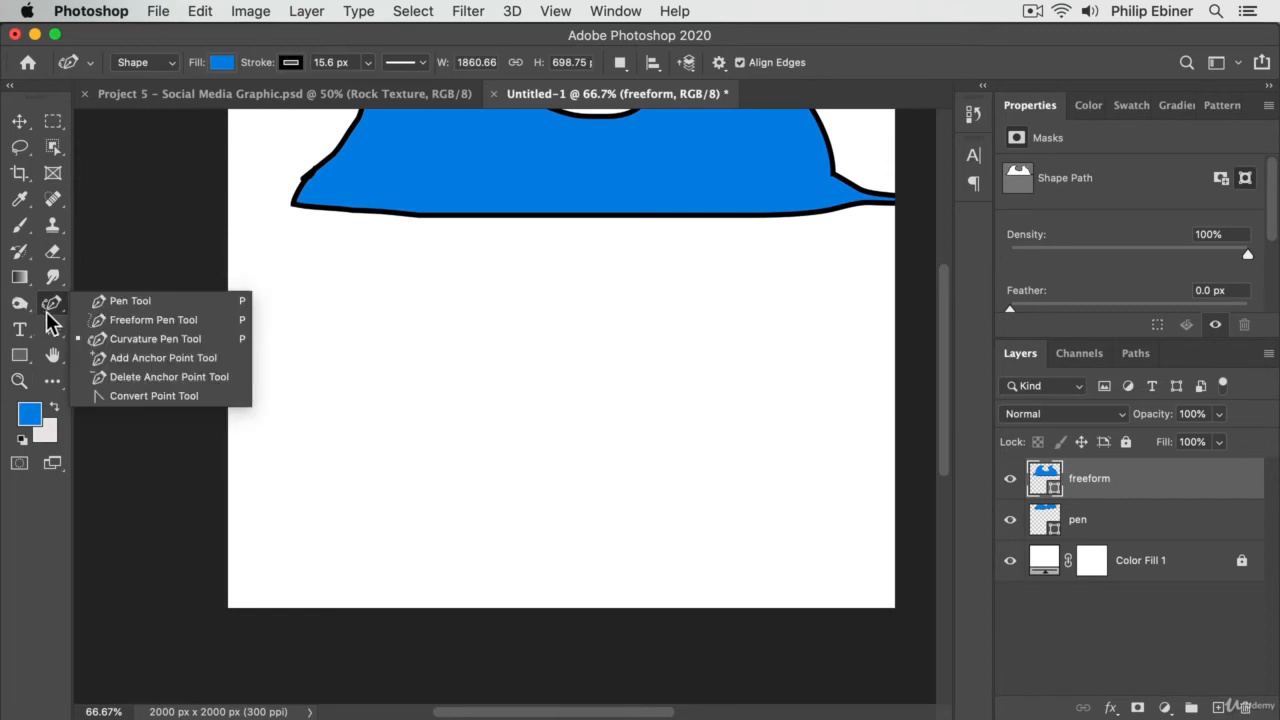
left_click(121, 336)
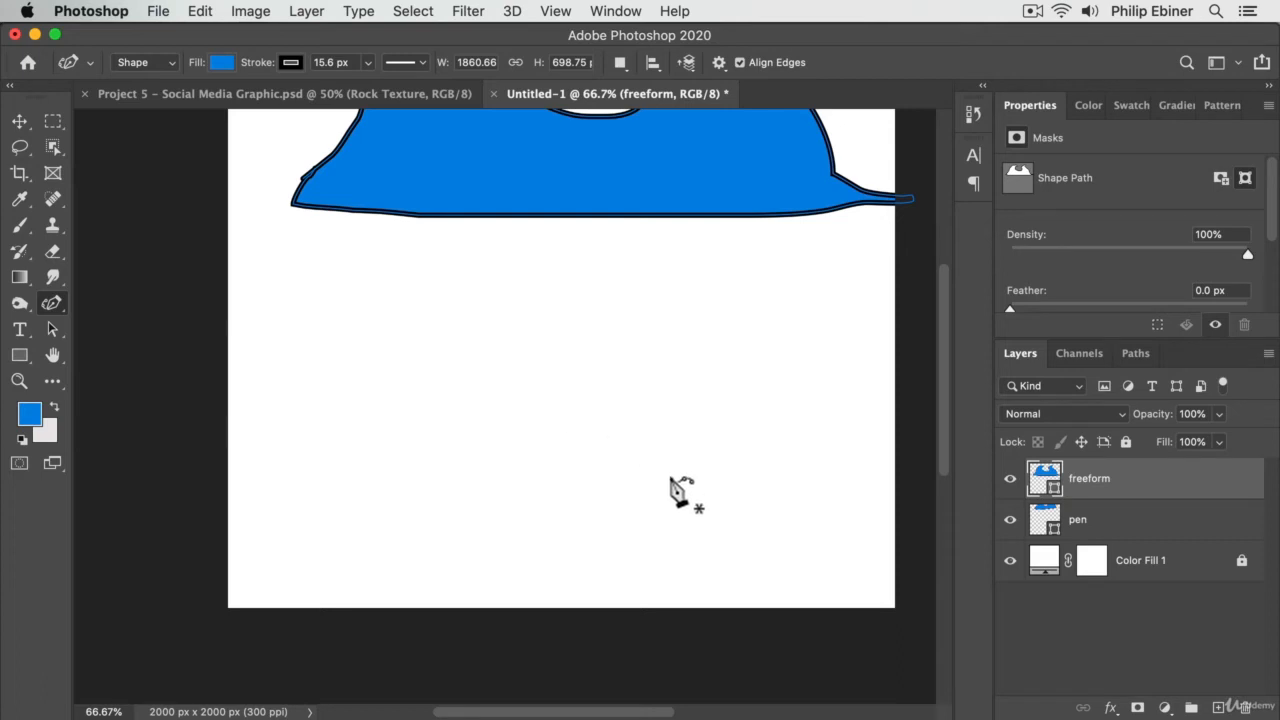
left_click(403, 374)
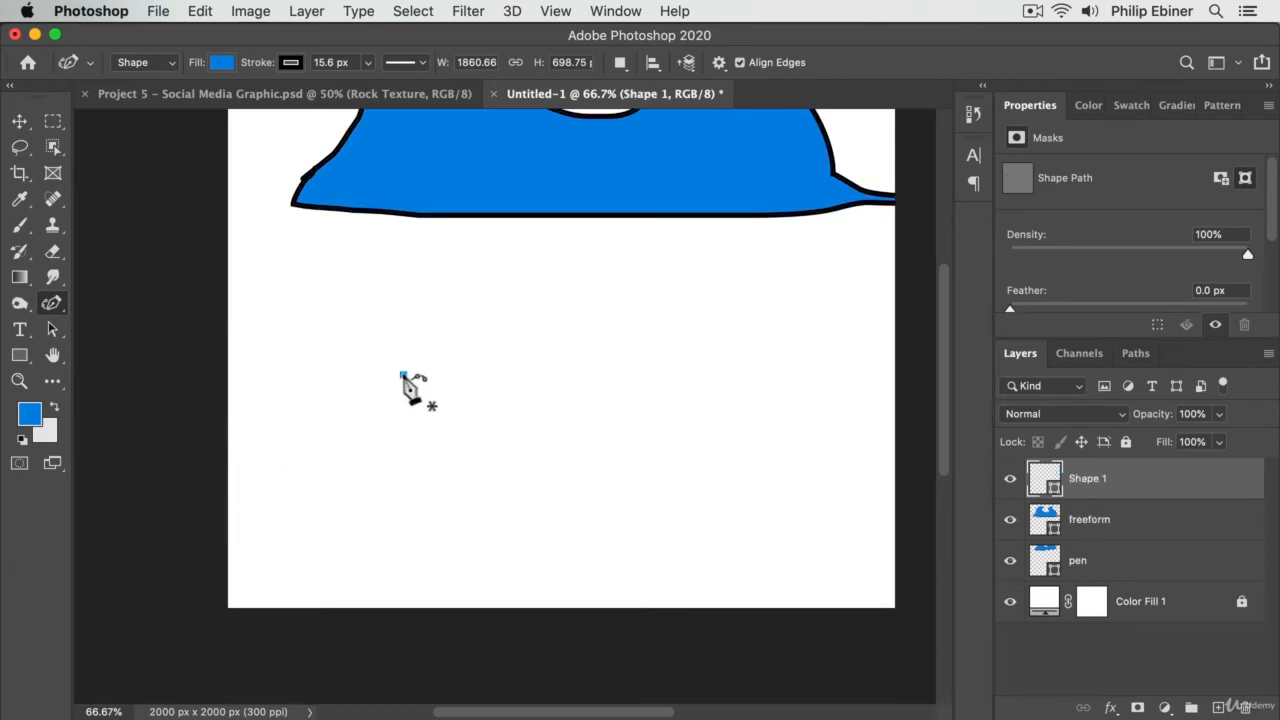
left_click(499, 297)
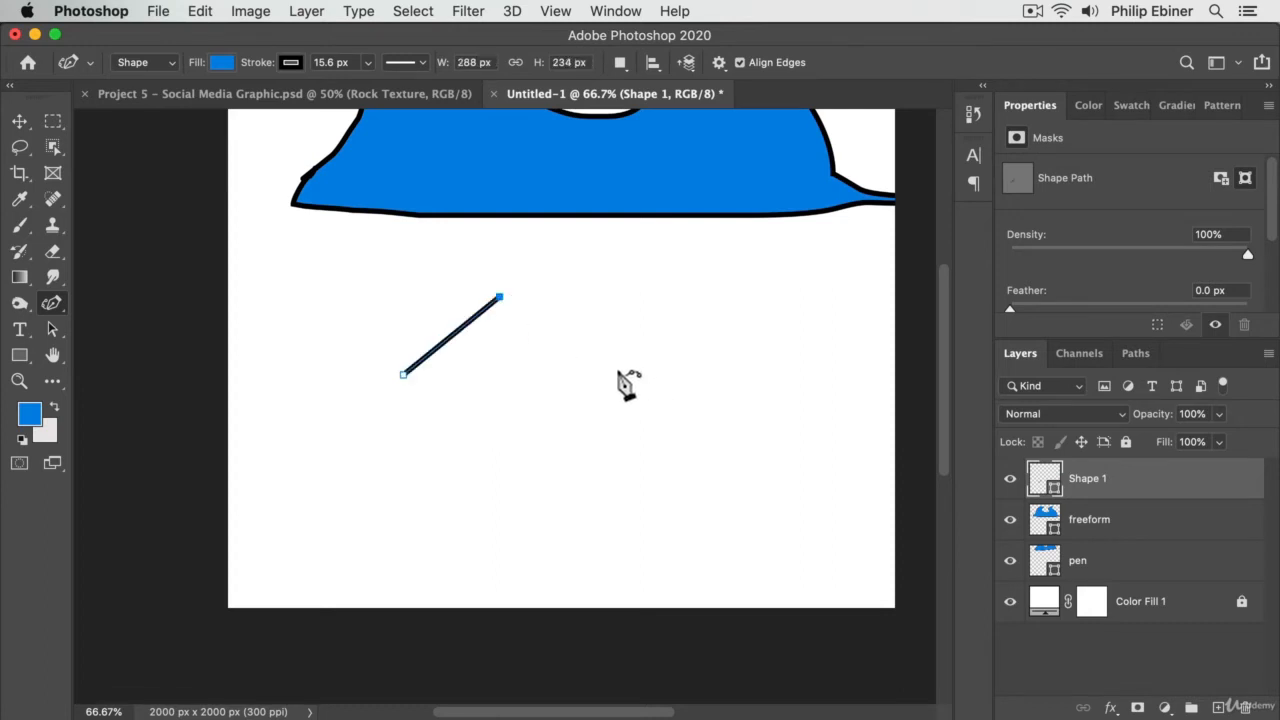
left_click(604, 373)
left_click(512, 439)
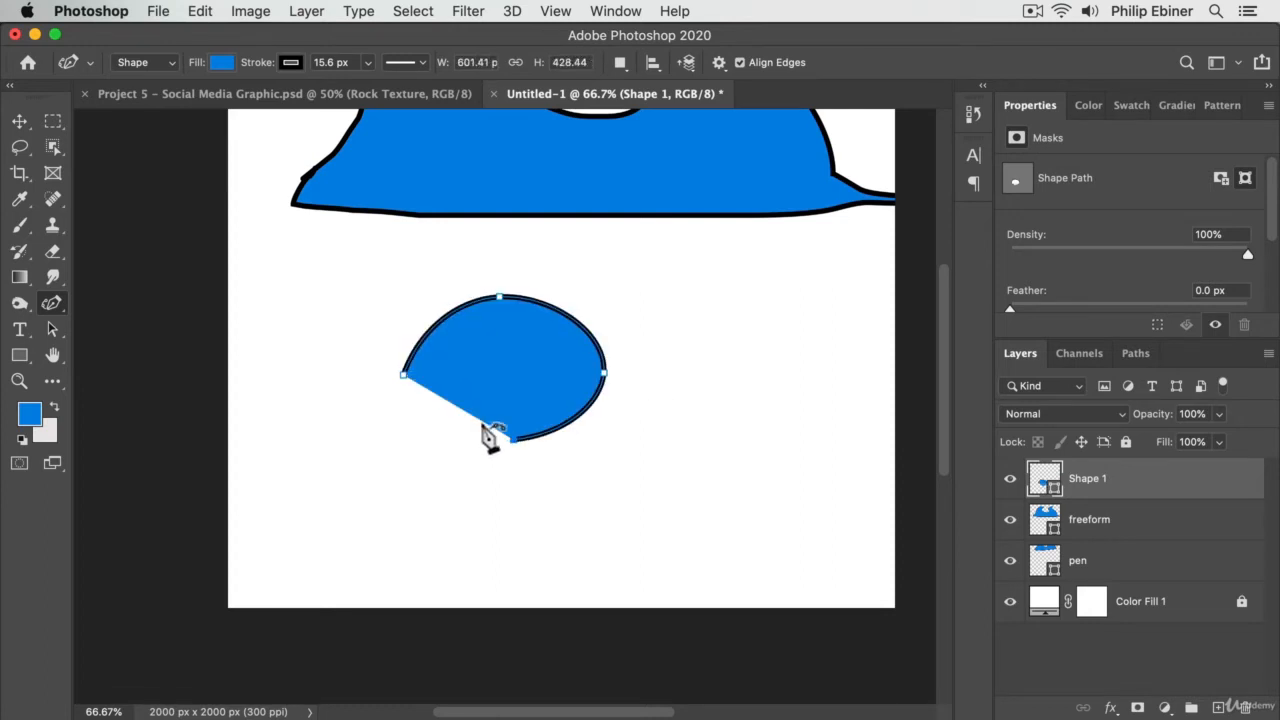
left_click(403, 374)
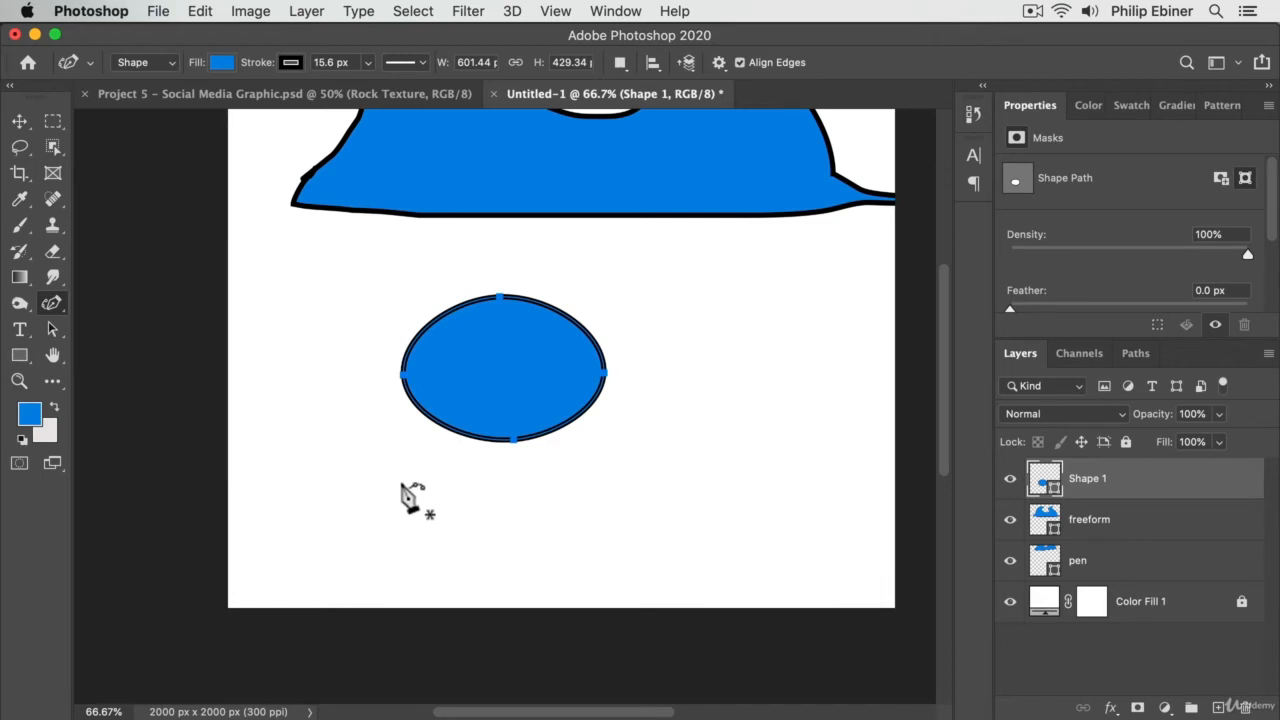
Step: Draw a closed hooked teardrop shape about 526 × 542 px to the right of the ellipse with the Curvature Pen Tool
left_click(654, 474)
left_click(744, 523)
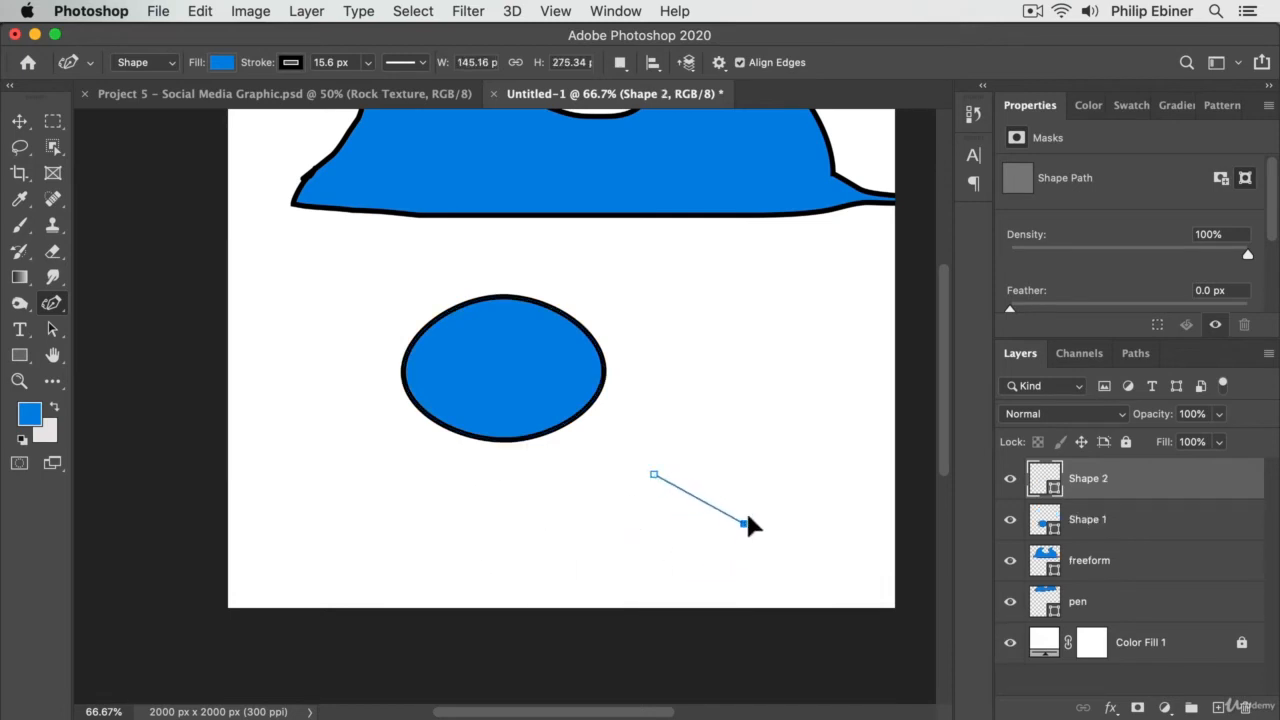
left_click(810, 350)
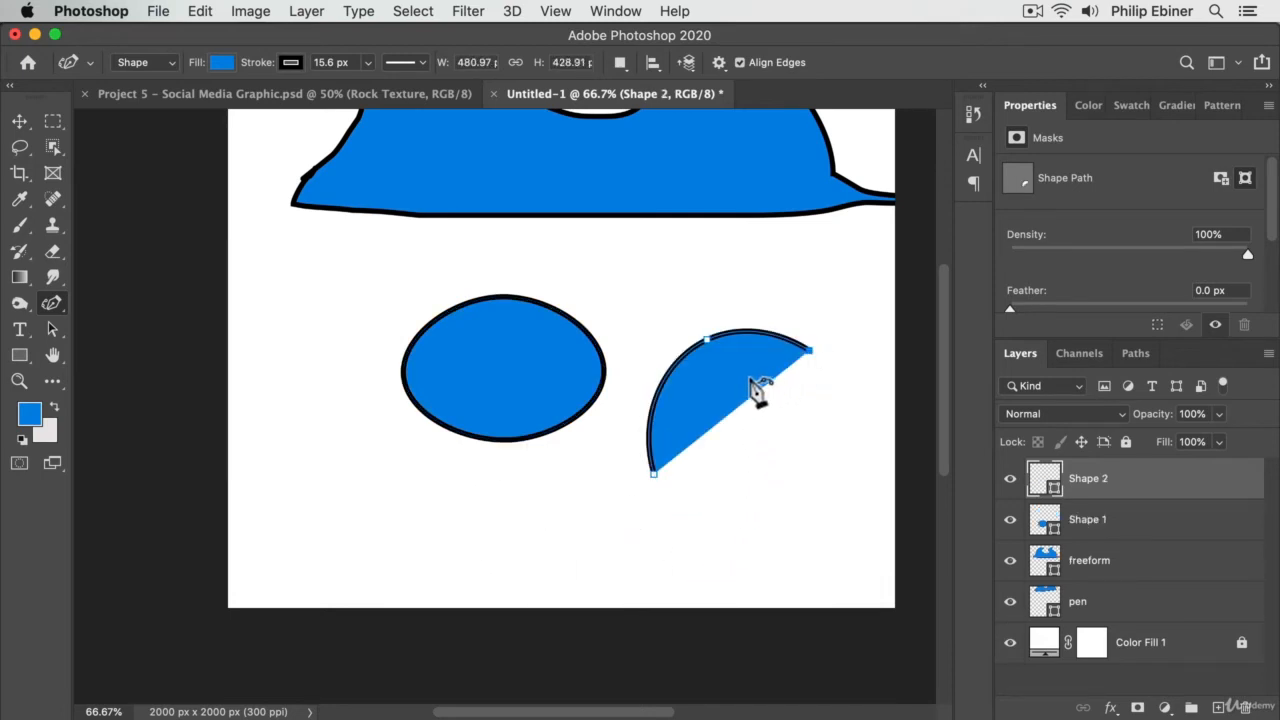
left_click(743, 375)
left_click(820, 479)
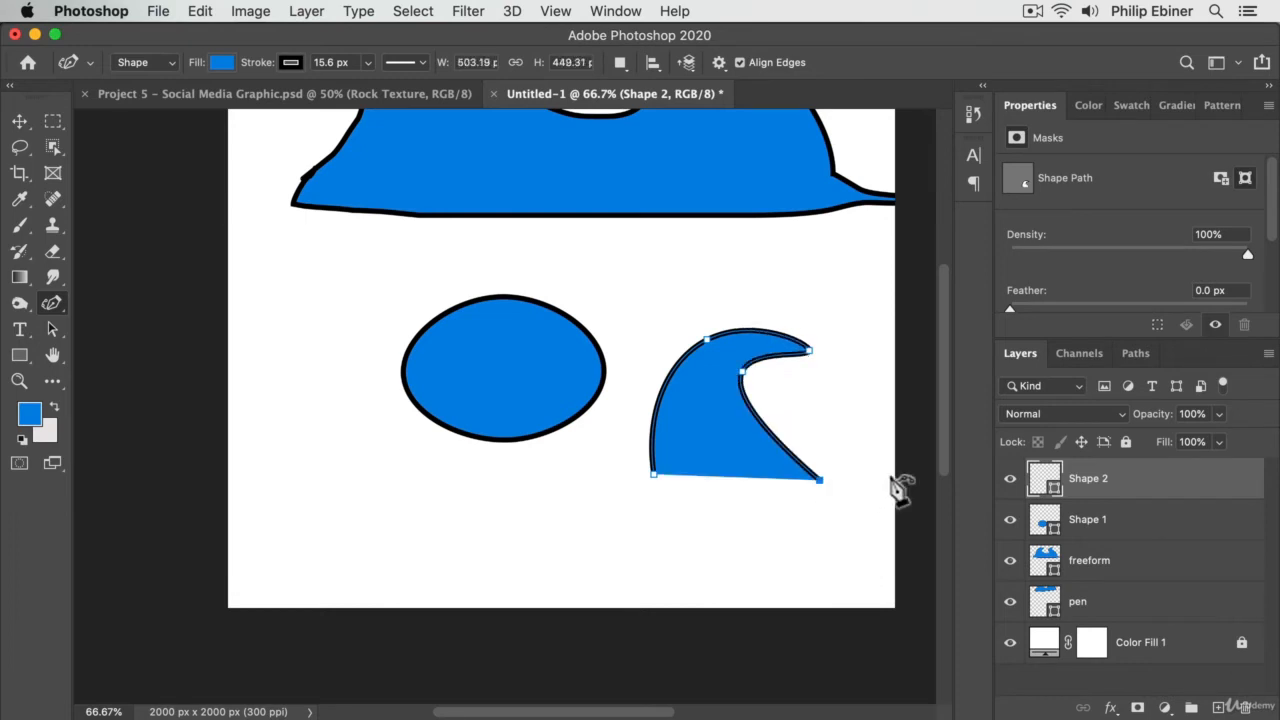
left_click(654, 474)
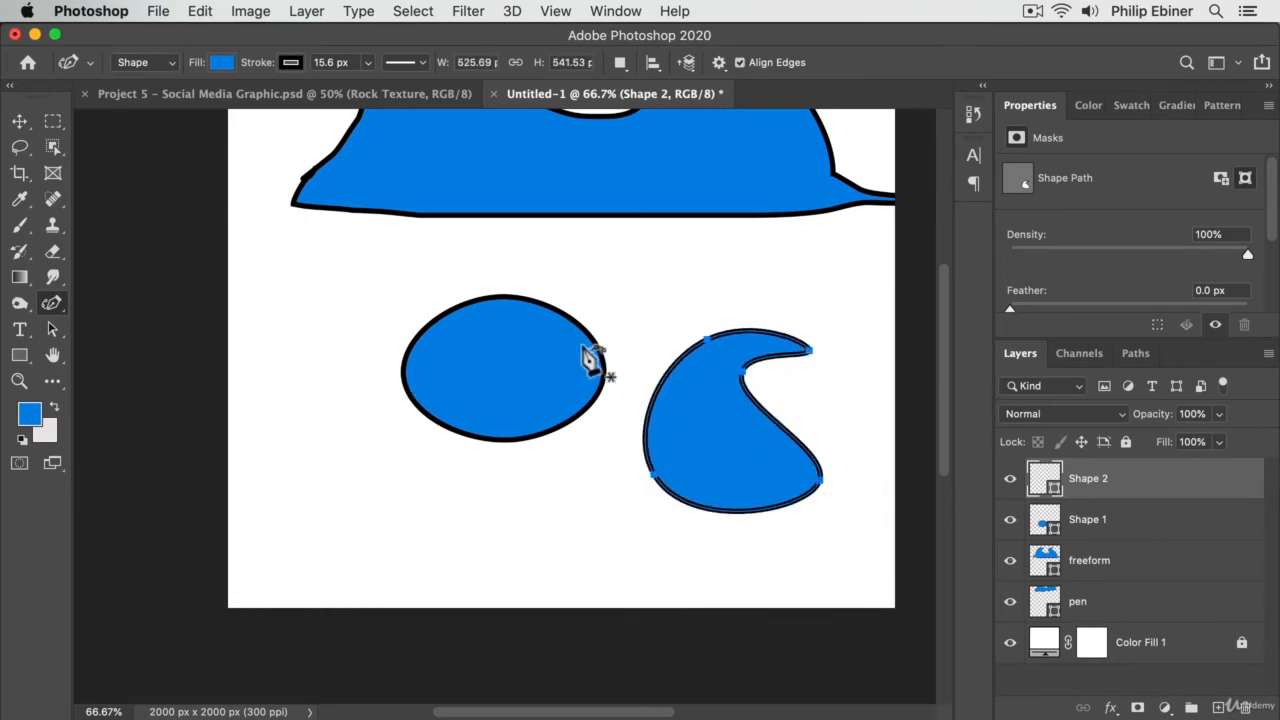
Step: Move the hooked teardrop shape up and to the right, and delete the ellipse after shifting it down
left_click(20, 121)
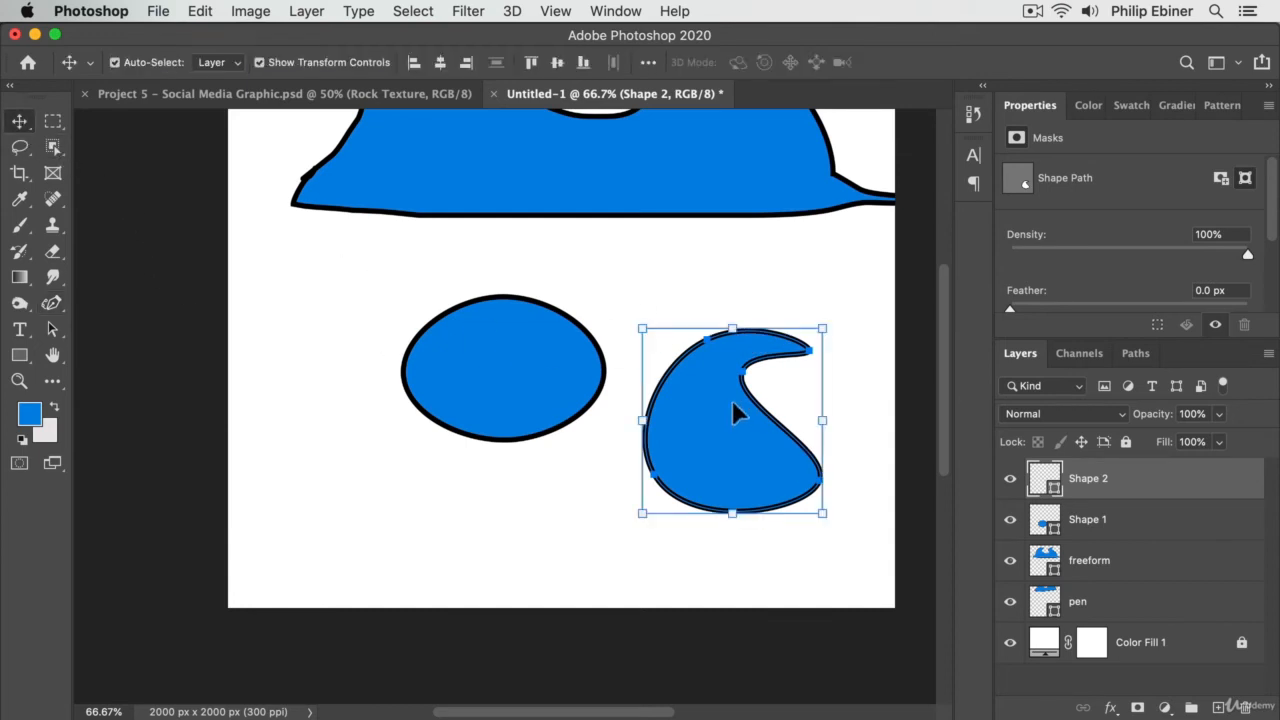
left_click_drag(731, 406, 765, 384)
left_click(477, 383)
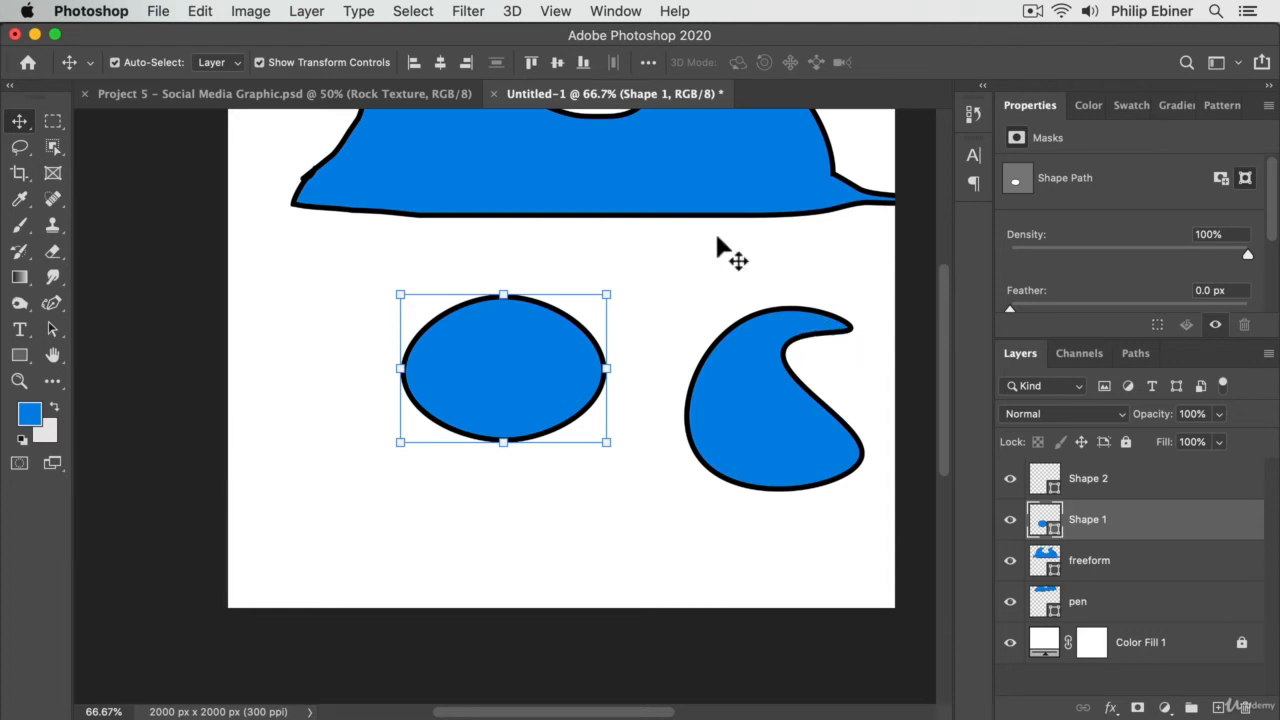
left_click_drag(522, 342, 526, 384)
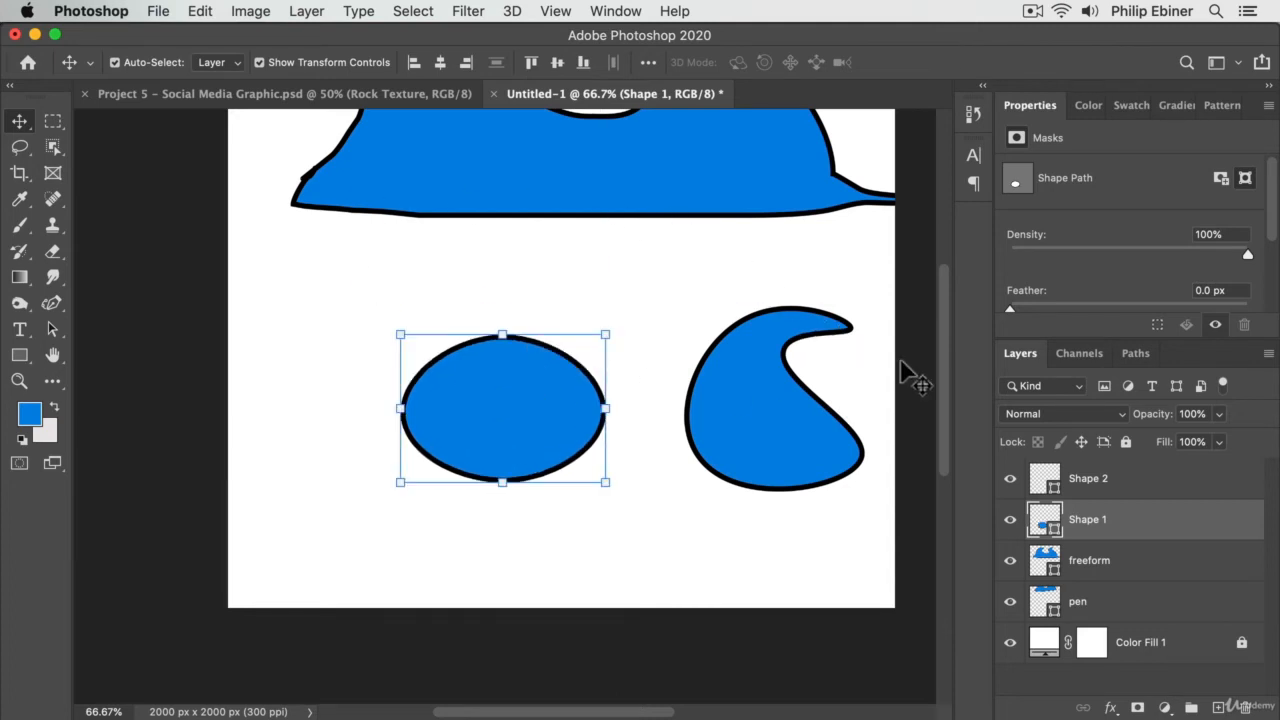
key("BackSpace")
Step: Draw a closed curling wave crest about 668 × 473 px to the left of the teardrop shape with the Curvature Pen Tool
left_click(53, 305)
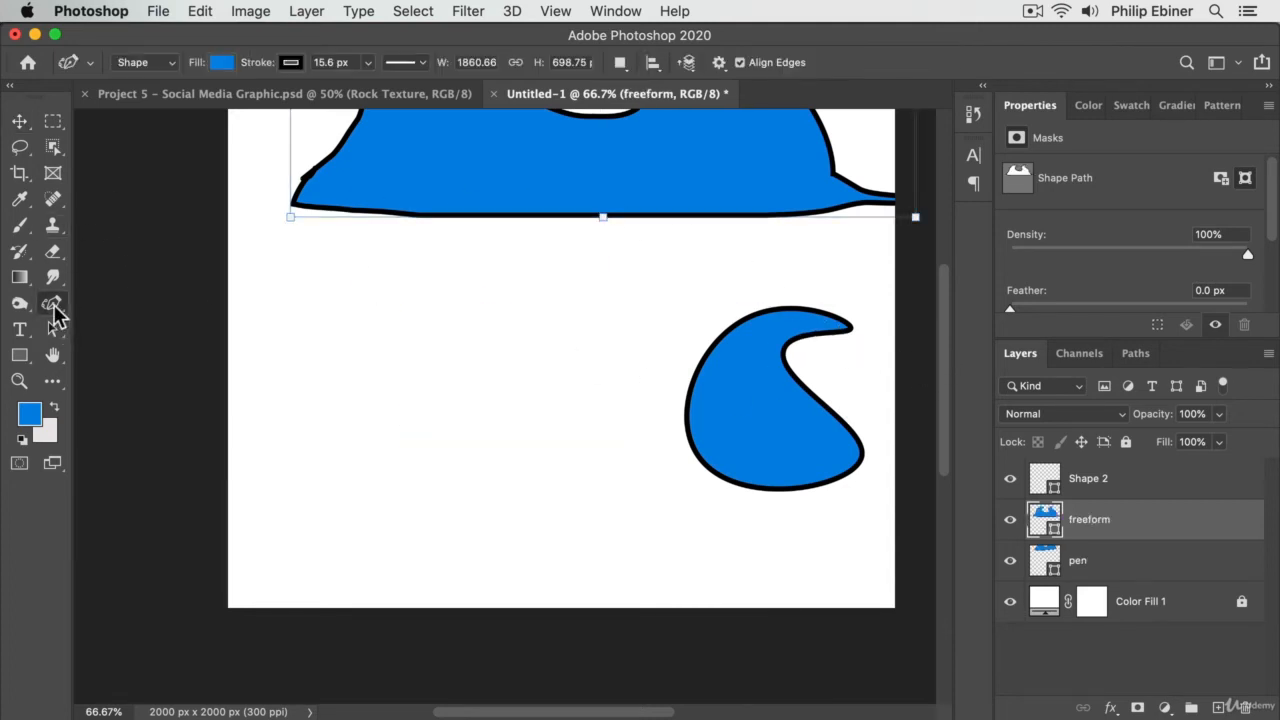
left_click(289, 391)
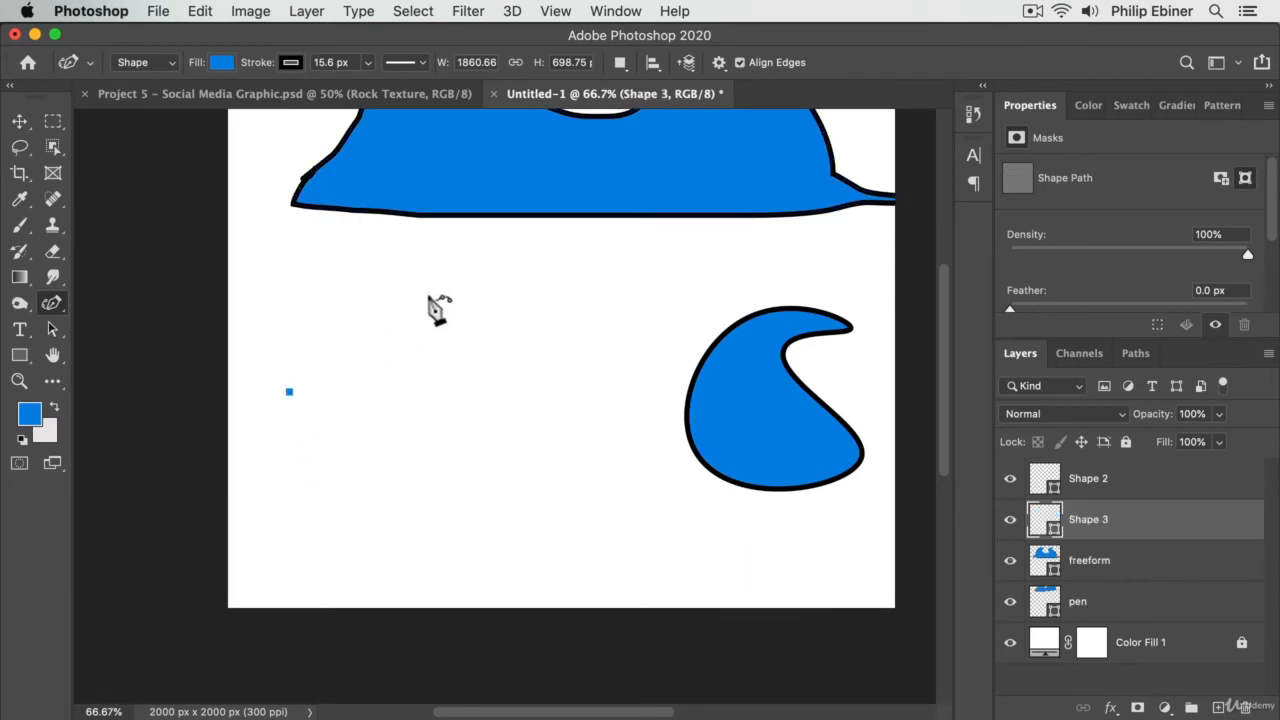
left_click(357, 279)
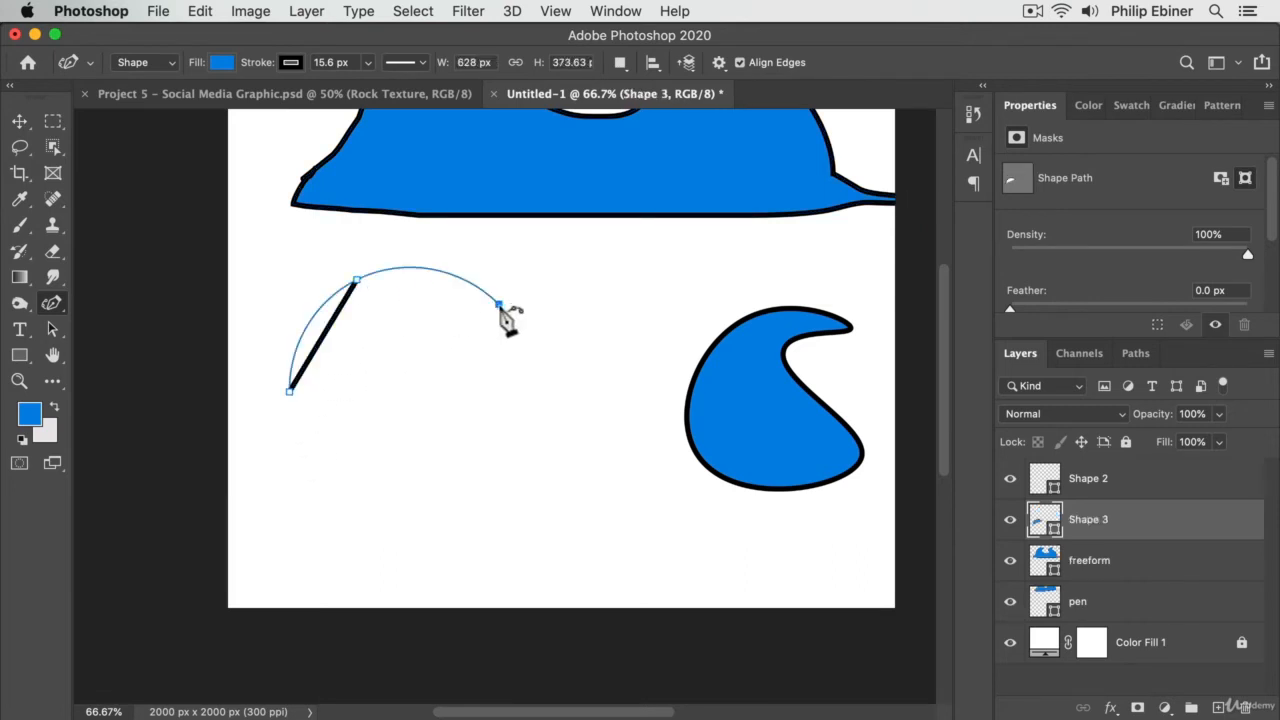
left_click(499, 303)
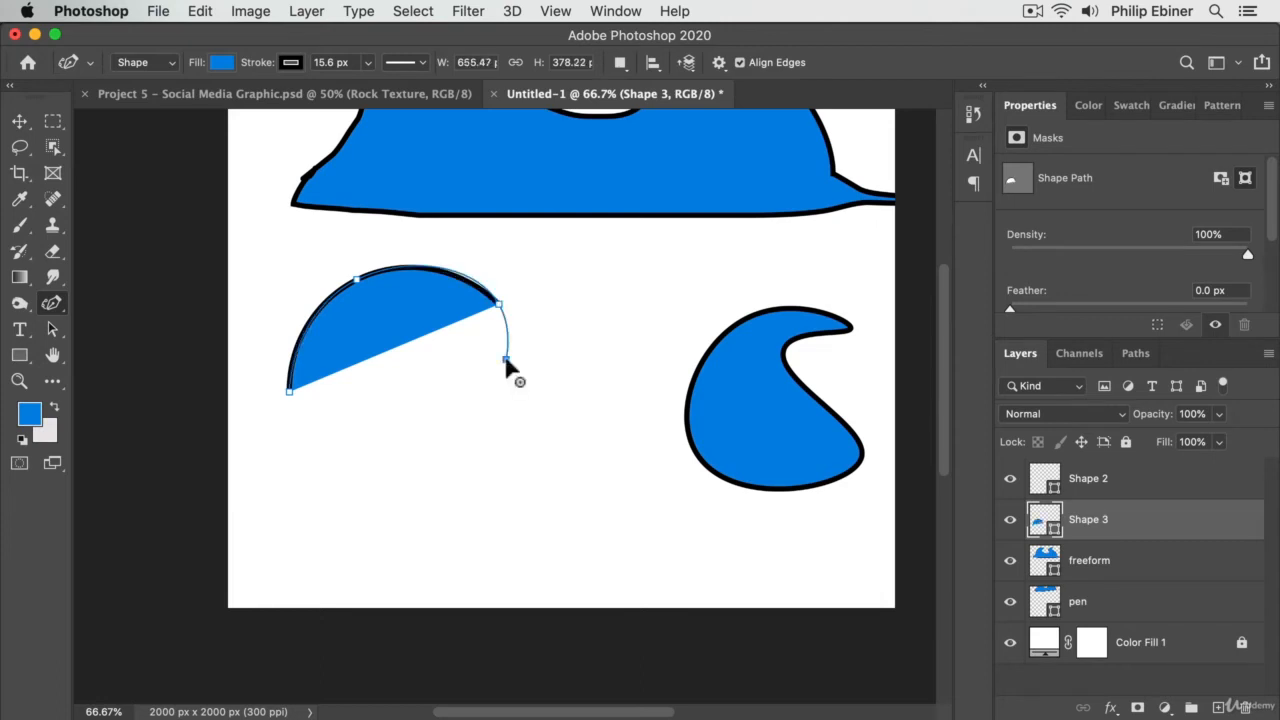
left_click(507, 358)
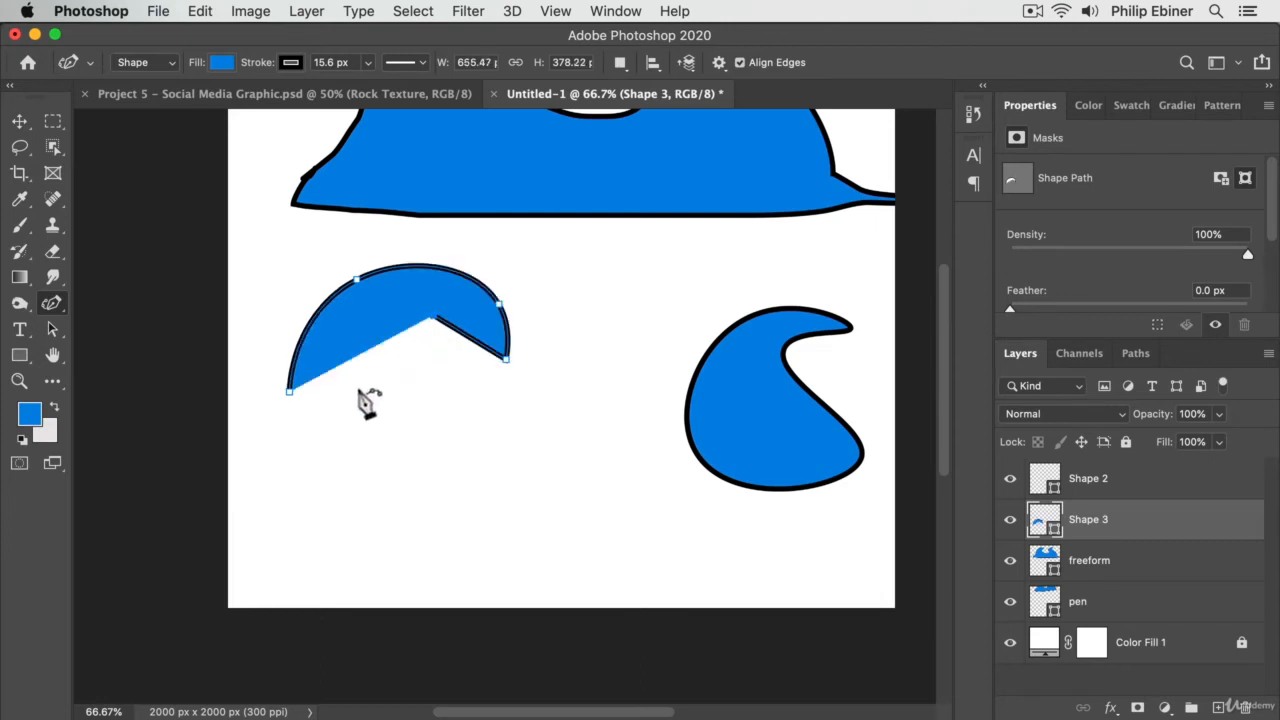
left_click(416, 404)
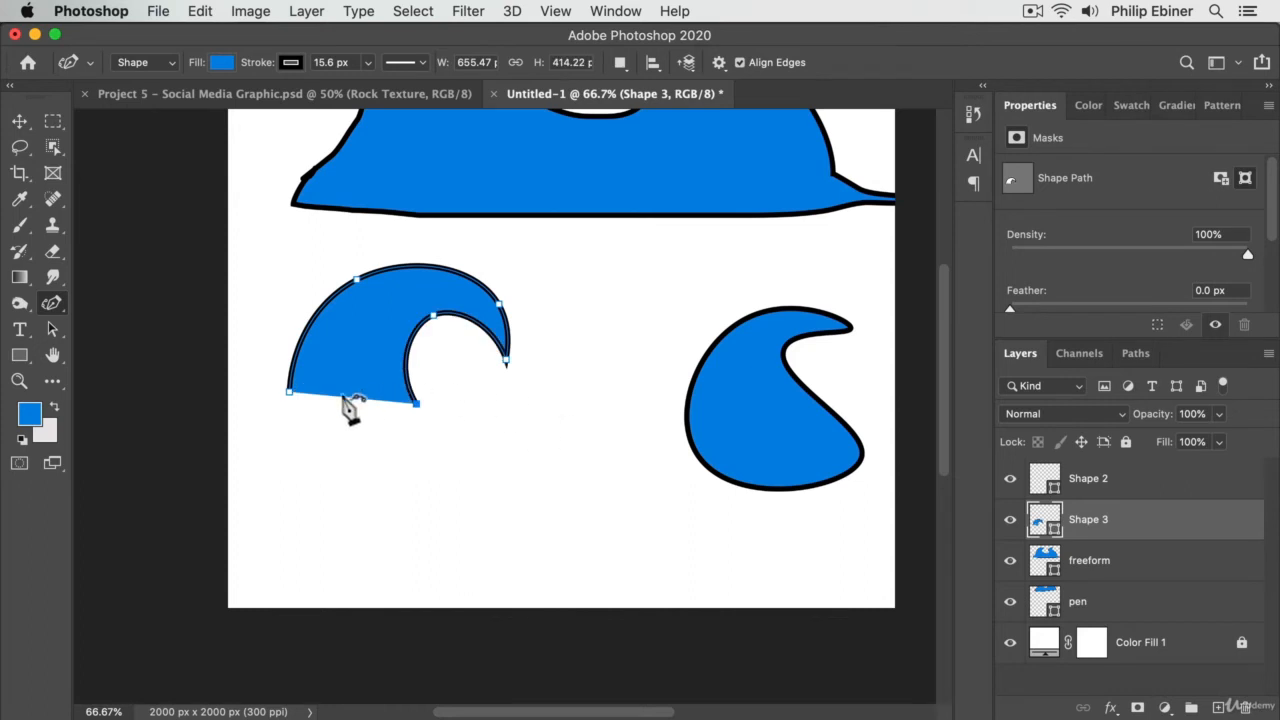
left_click(290, 392)
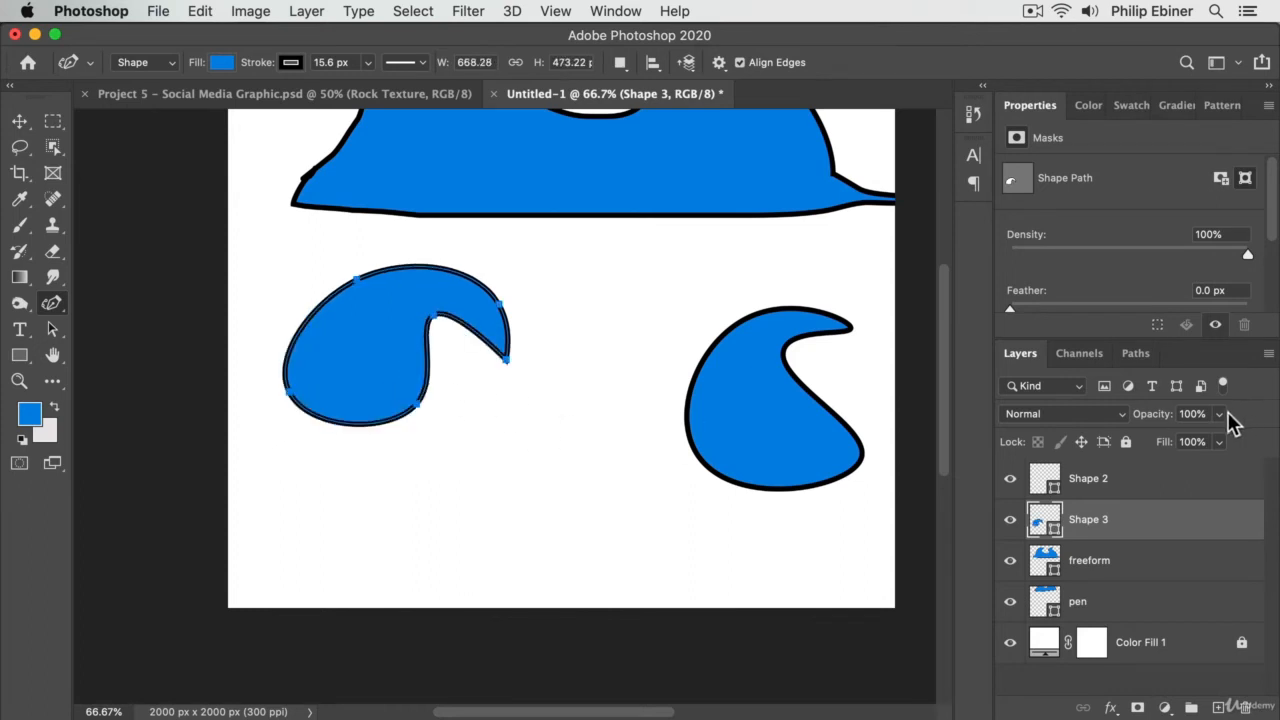
Step: Undo the crest's rounded closure and turn both base points into corners, closing it with a straight bottom edge
key("super+z")
double_click(289, 391)
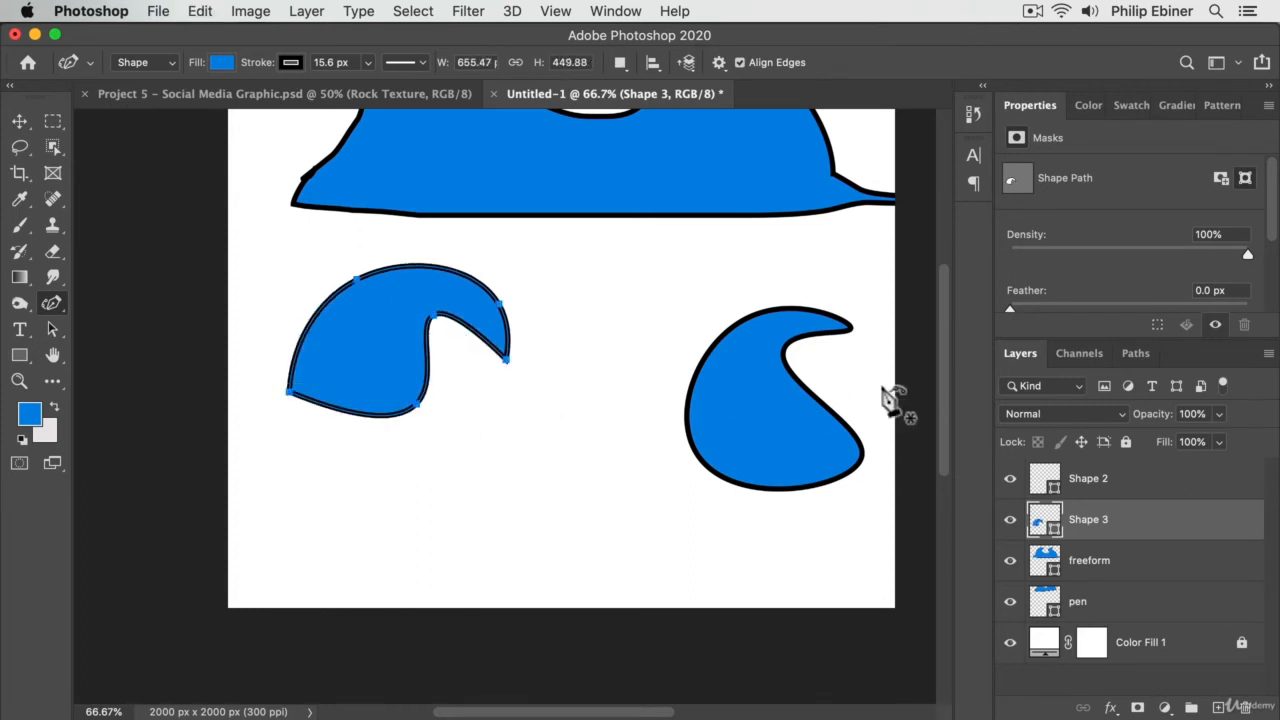
double_click(416, 404)
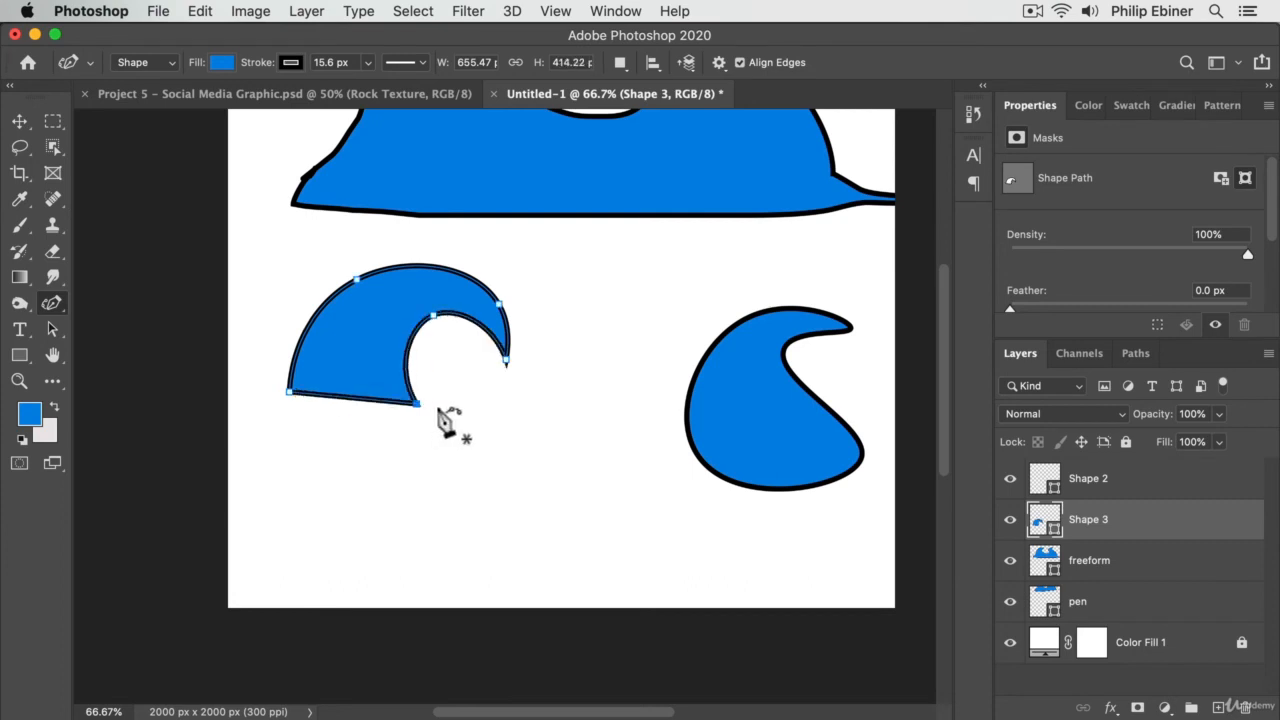
Step: Move the crest down and slightly right, rotate it to -9.59°, and deselect it
left_click(19, 121)
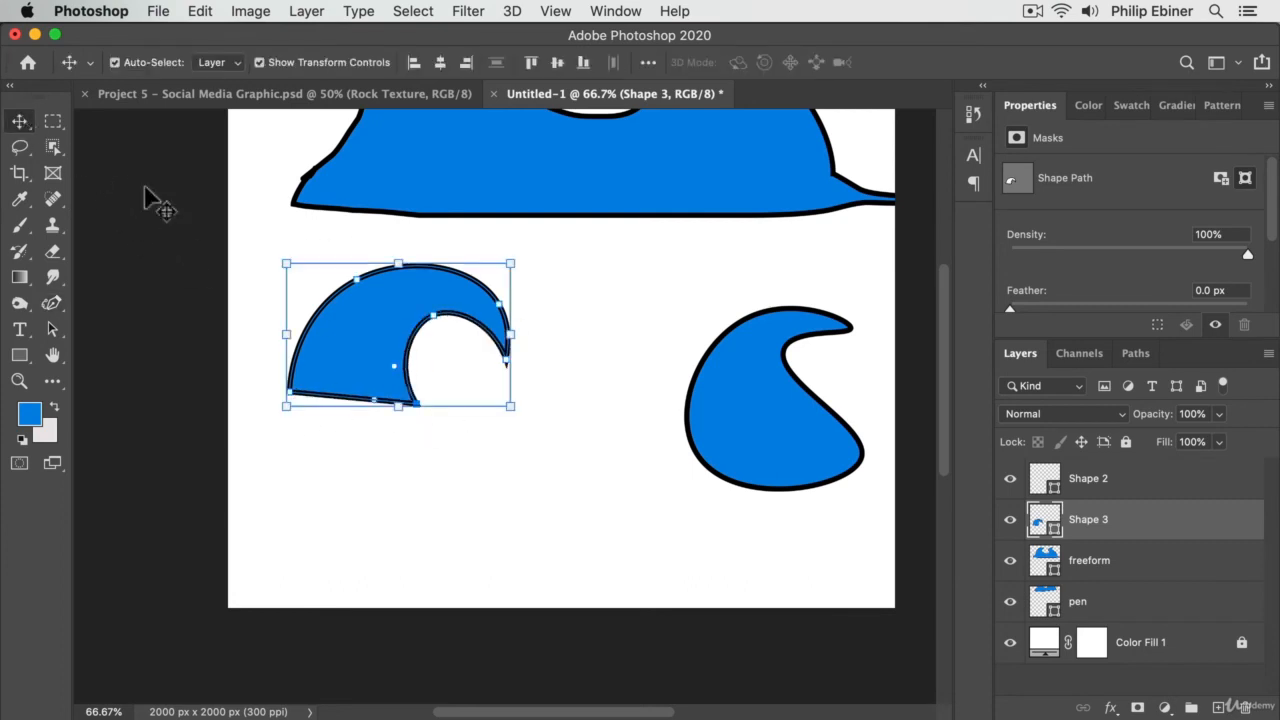
left_click_drag(343, 357, 355, 421)
mouse_move(542, 326)
left_mouse_down()
mouse_move(531, 286)
mouse_move(528, 305)
left_mouse_up()
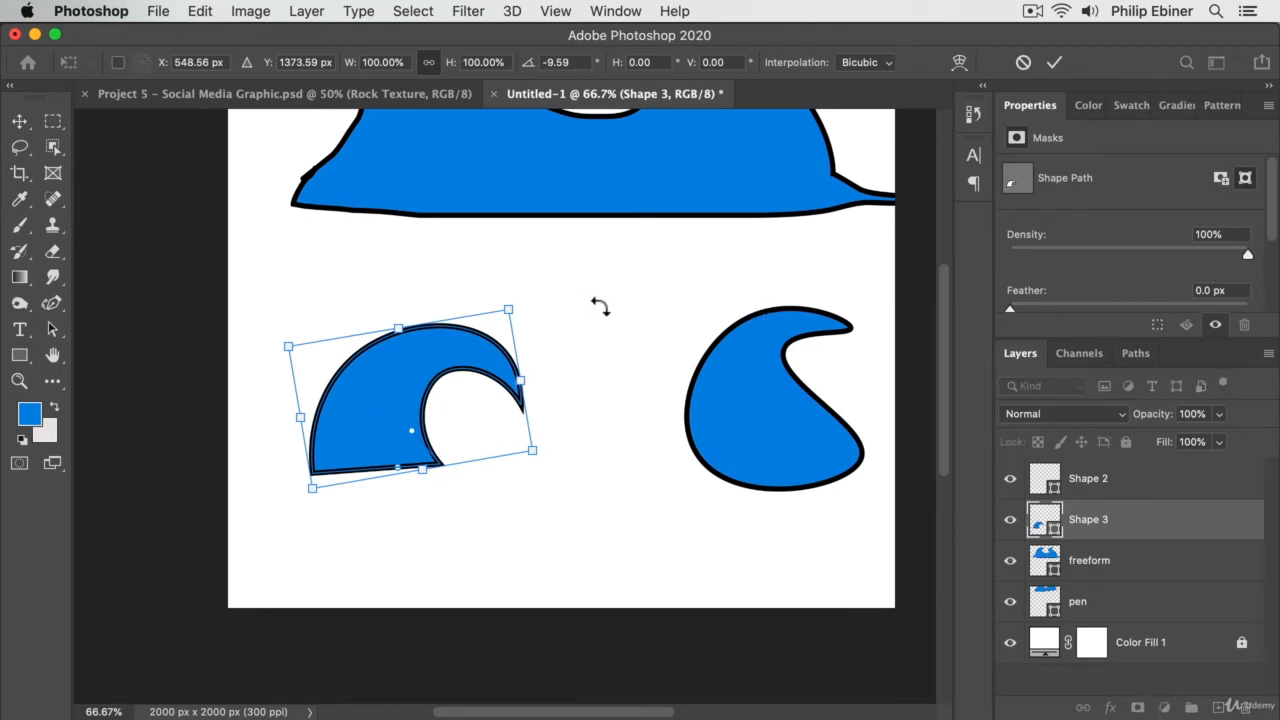
key("Return")
left_click(643, 380)
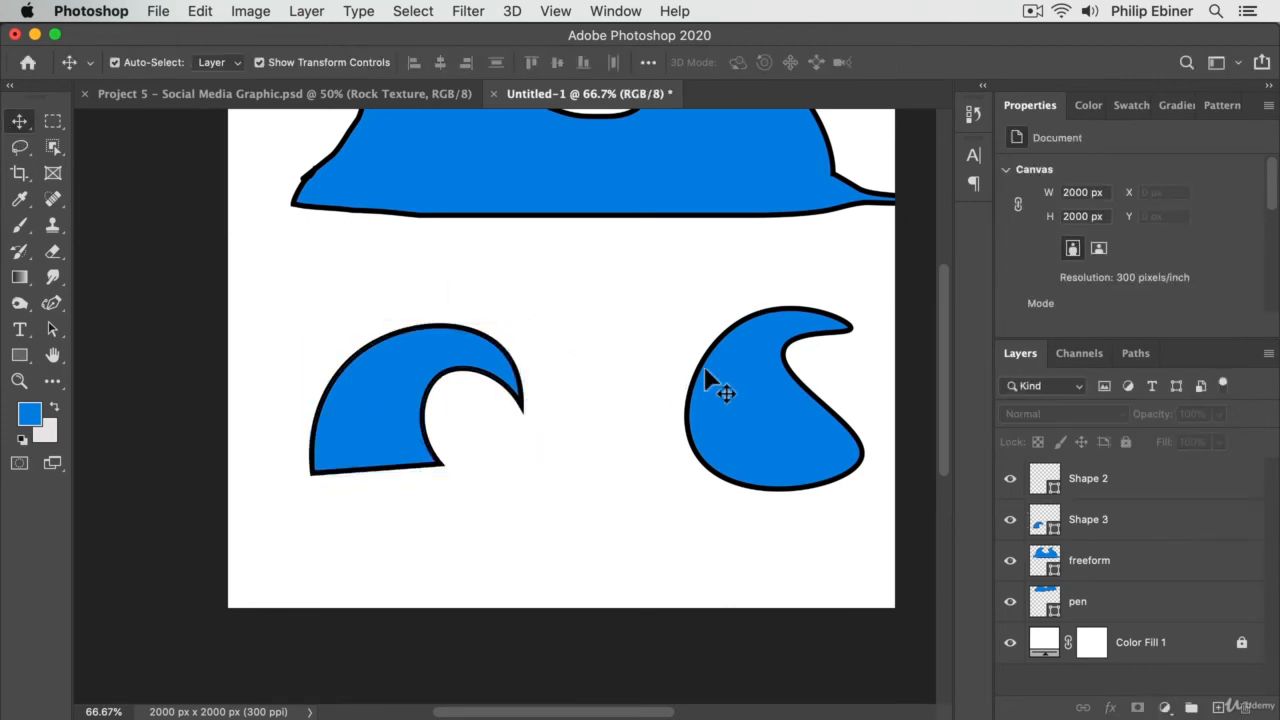
Step: Delete the rotated crest and the hooked teardrop shape
left_click(431, 360)
key("BackSpace")
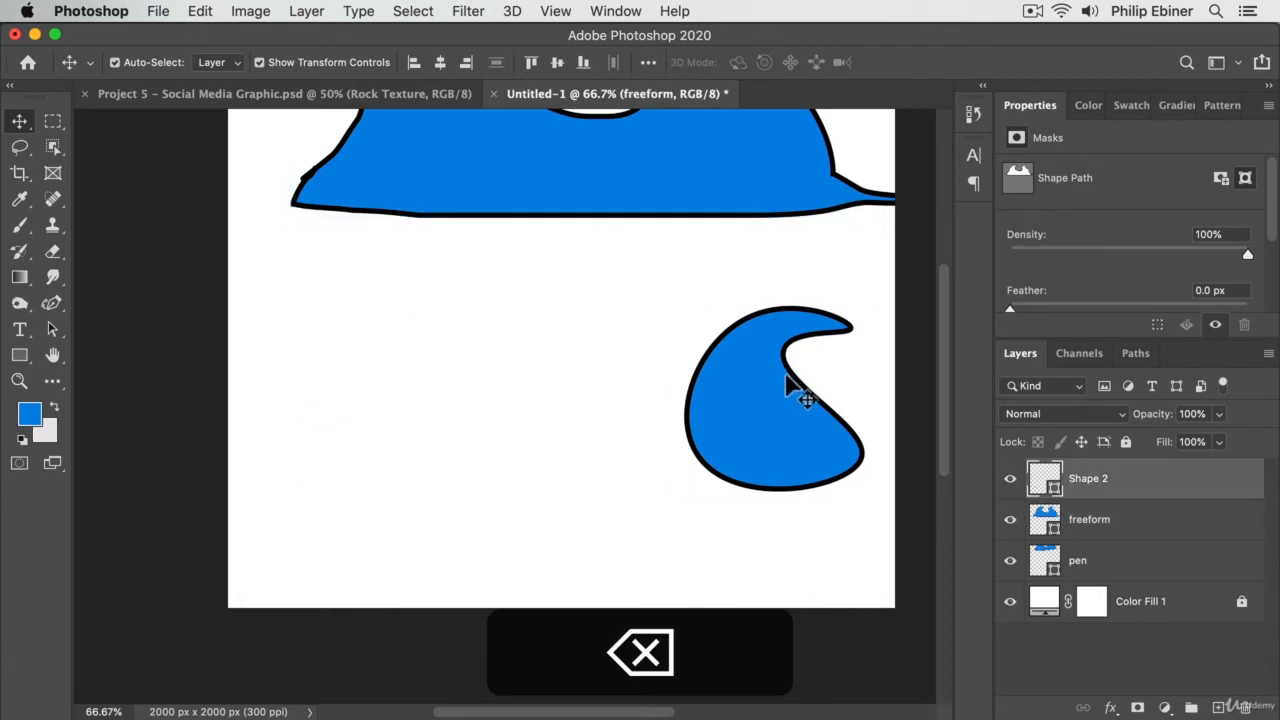
left_click(789, 380)
key("BackSpace")
Step: Start a new shape below the freeform wave with the Curvature Pen Tool, drawing a first curling crest about 565 × 460 px
left_click(52, 301)
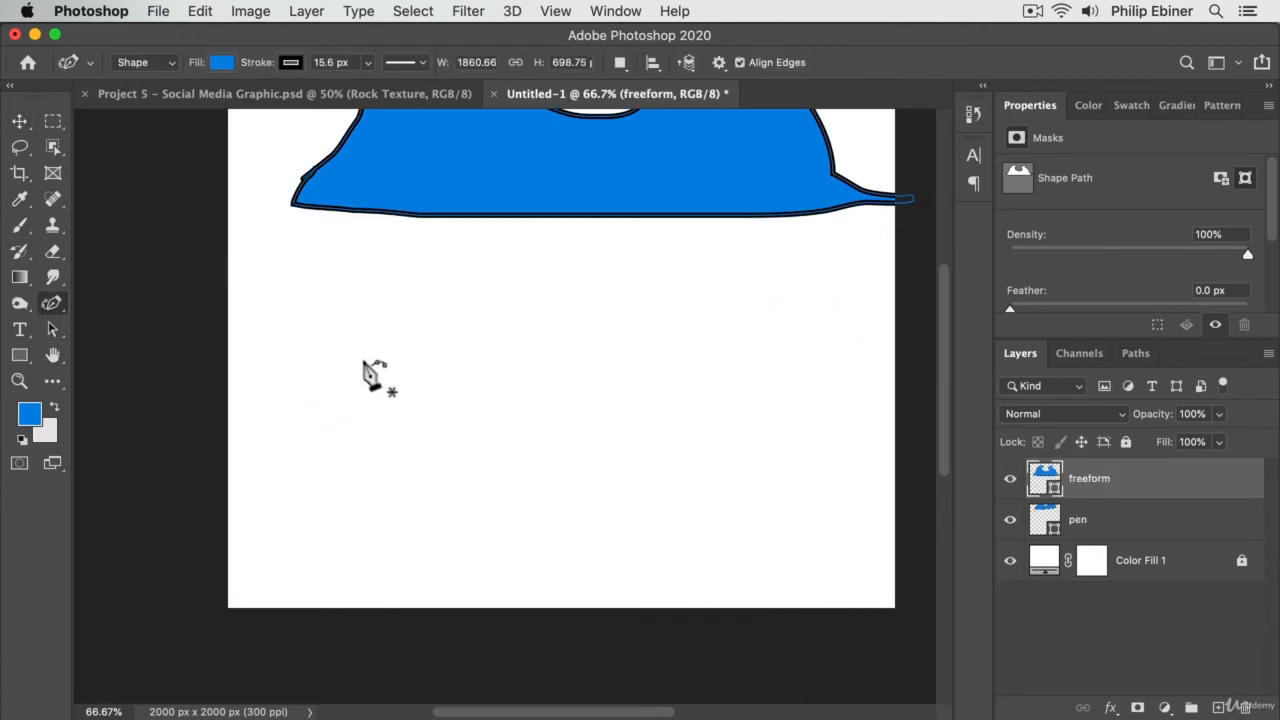
left_click(288, 476)
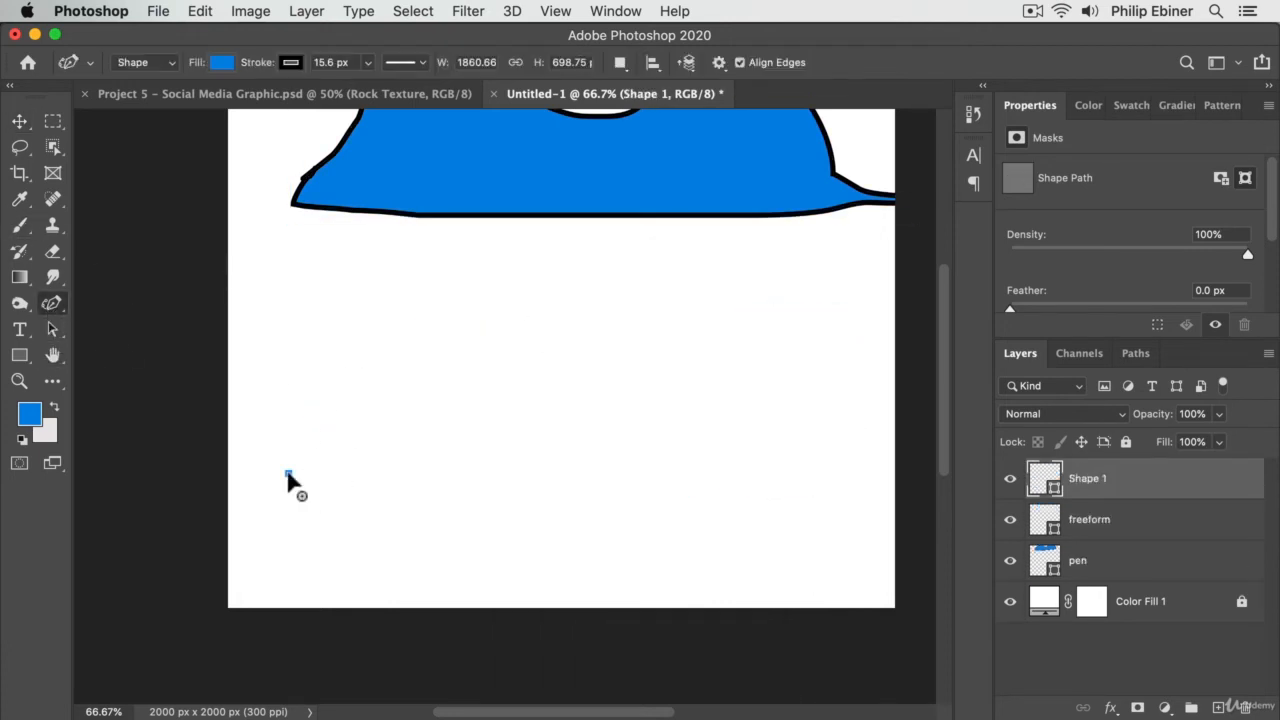
left_click(359, 323)
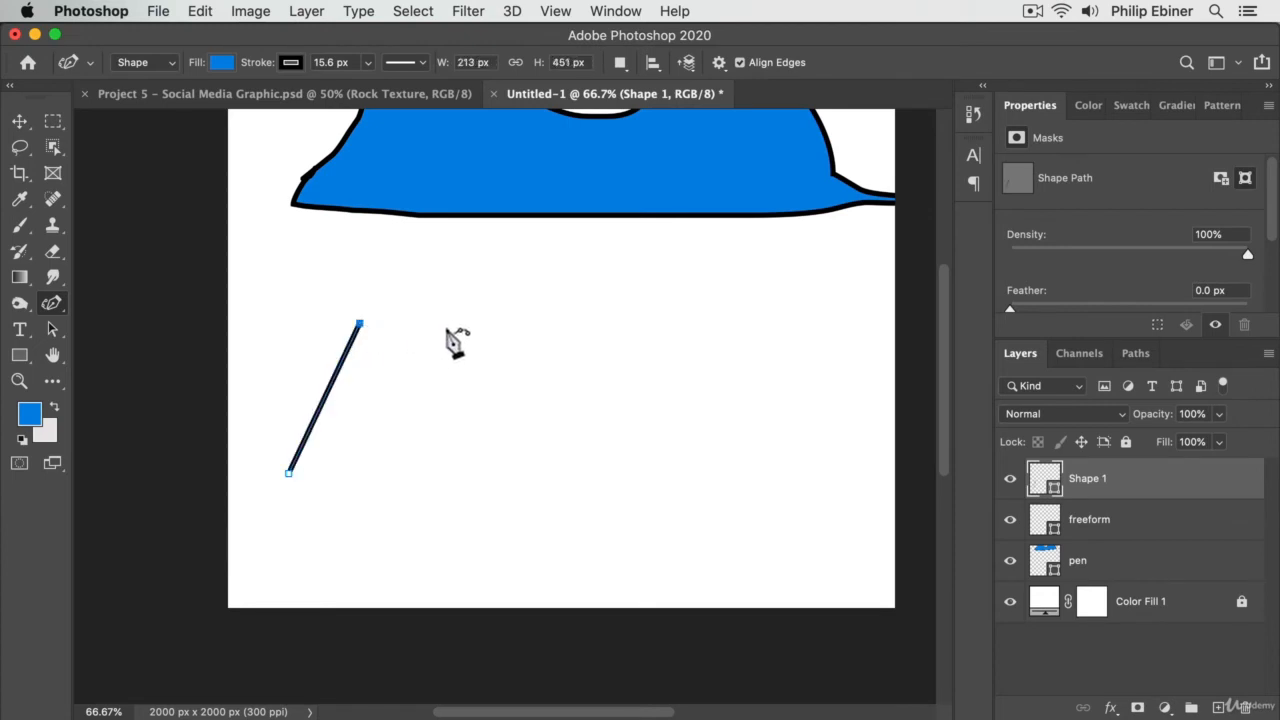
left_click(476, 354)
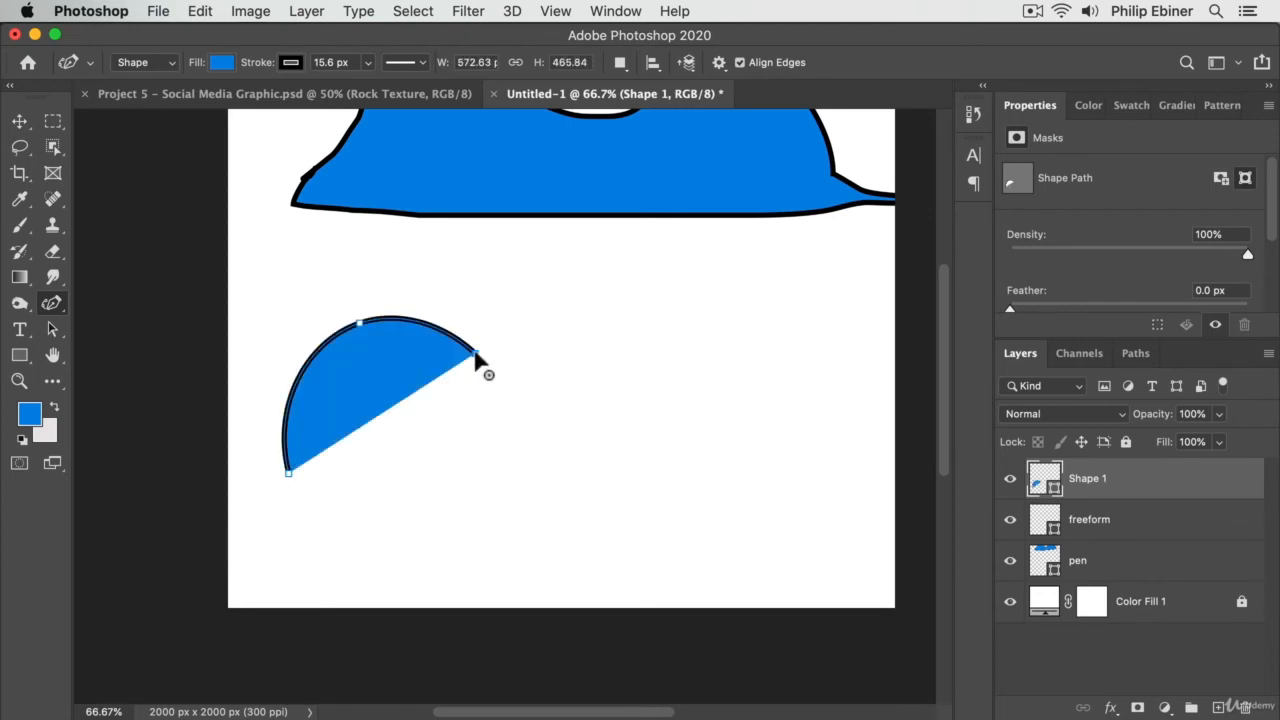
key("super+z")
left_click(472, 366)
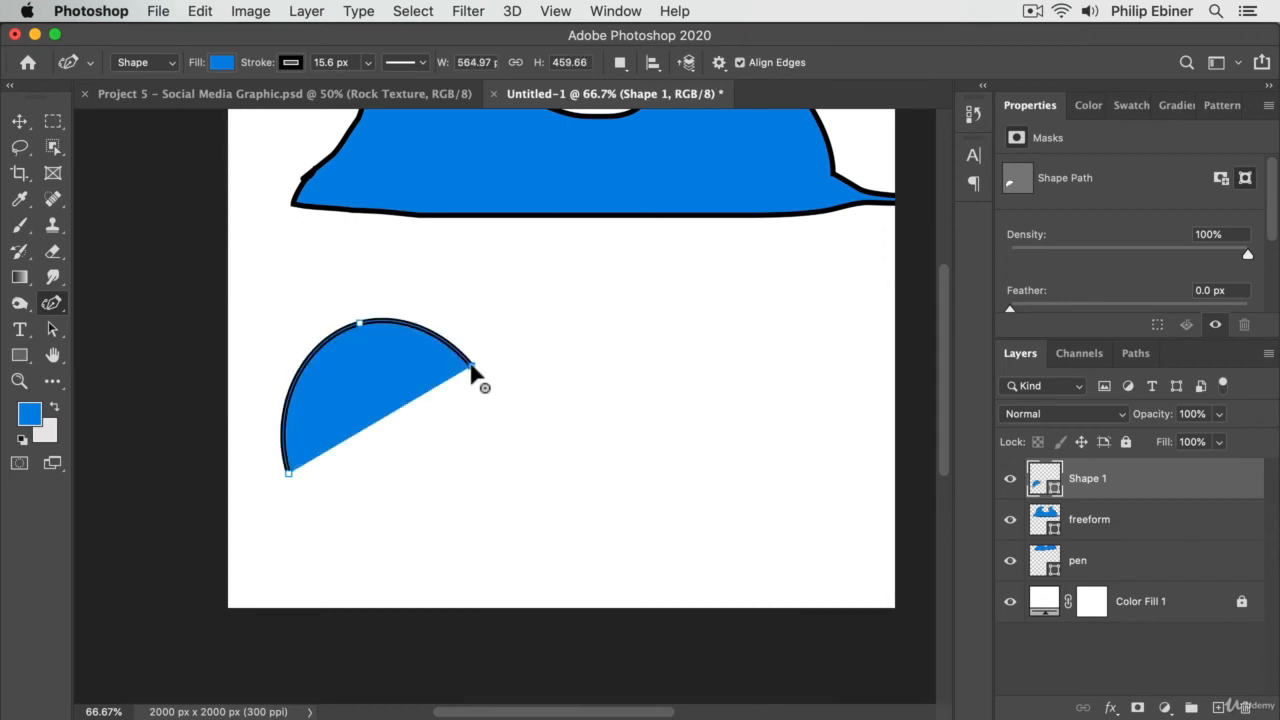
left_click(378, 378)
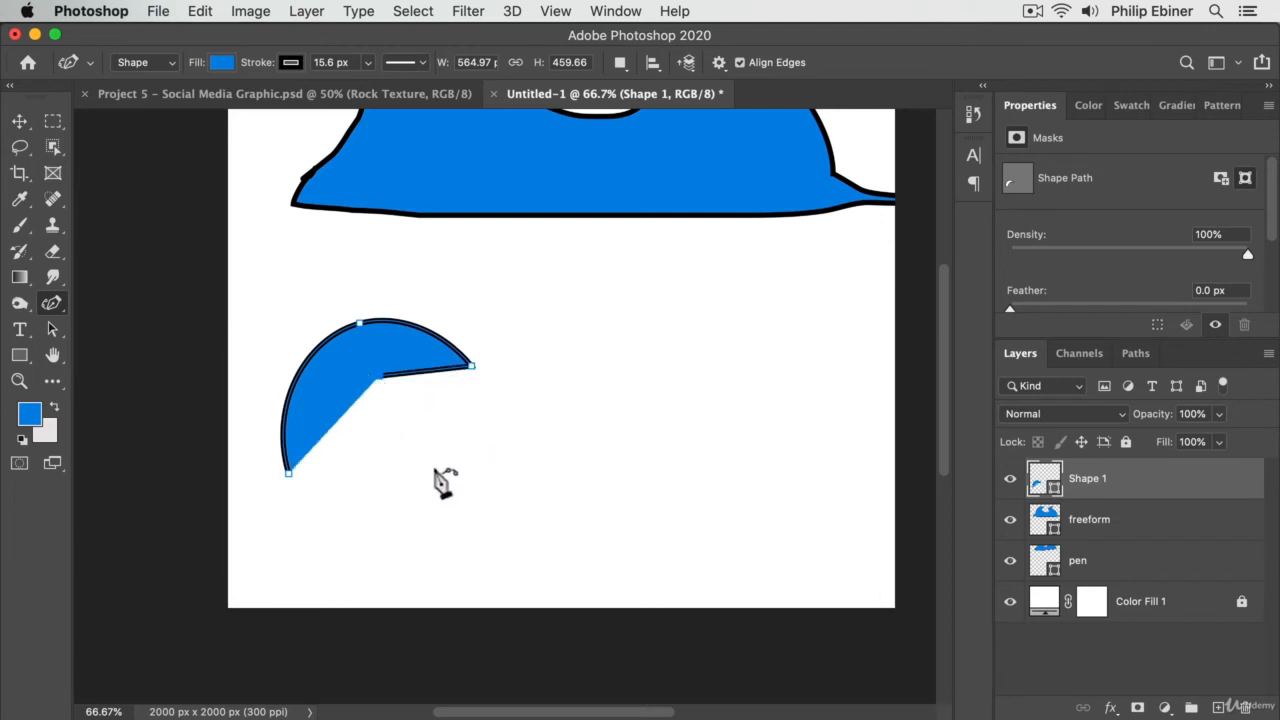
left_click(459, 459)
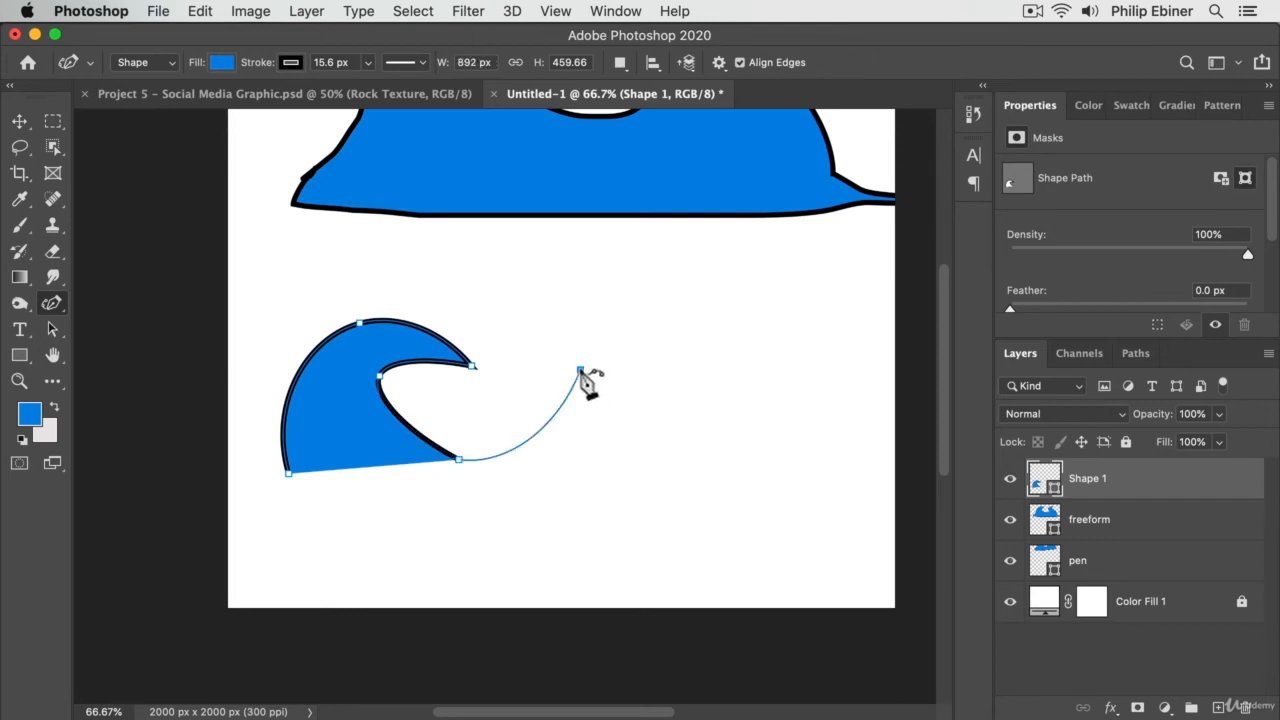
Step: Continue the path up into a second, taller curling crest, extending the shape to about 1392 × 567 px
left_click(581, 370)
left_click(665, 285)
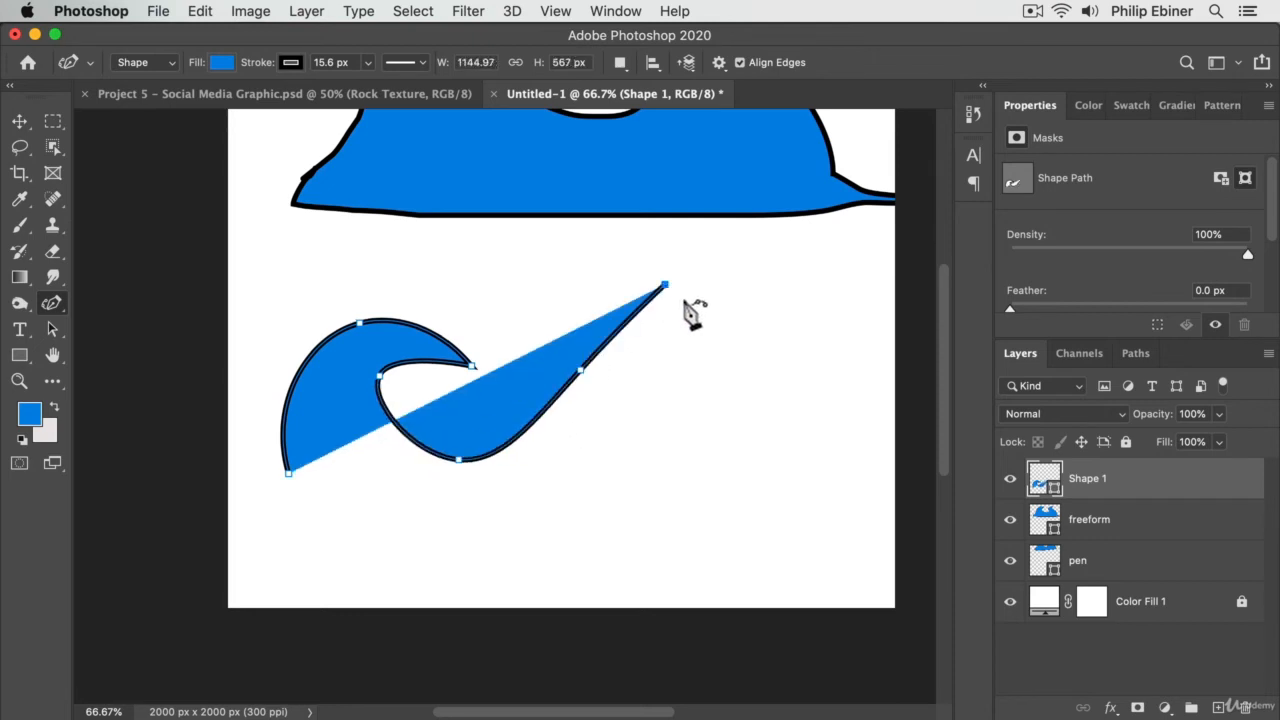
left_click(748, 353)
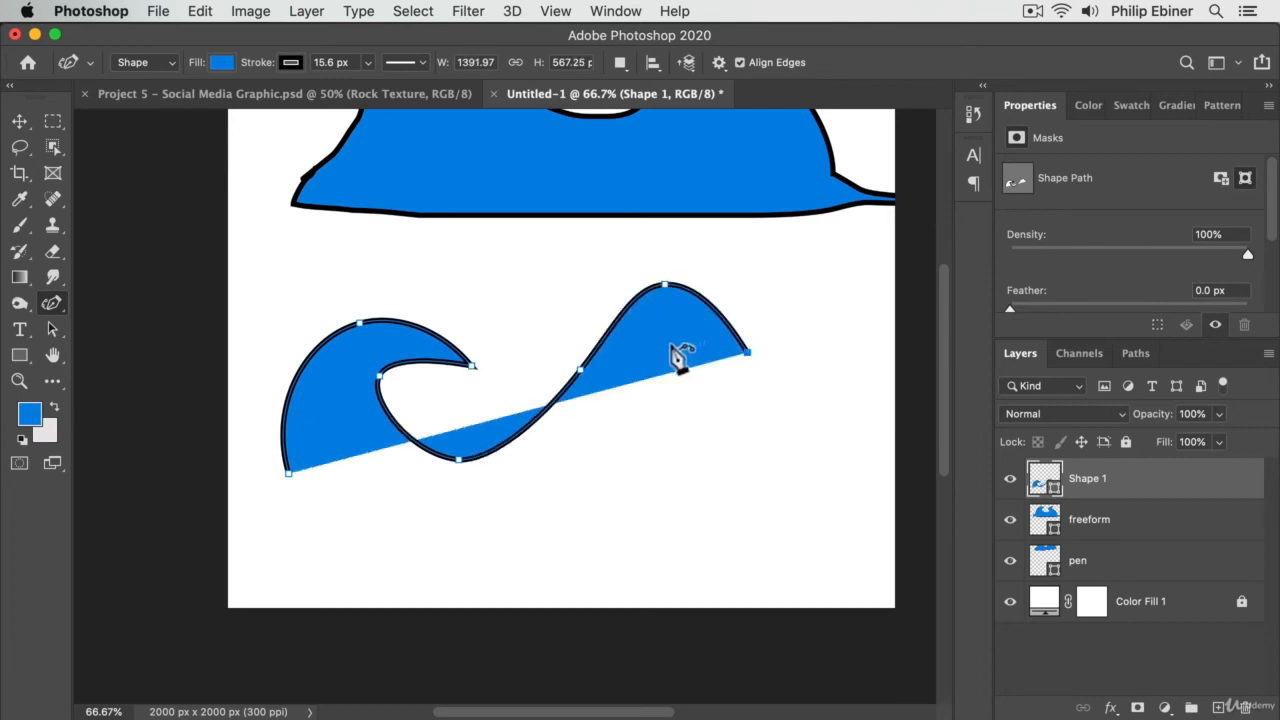
left_click(673, 341)
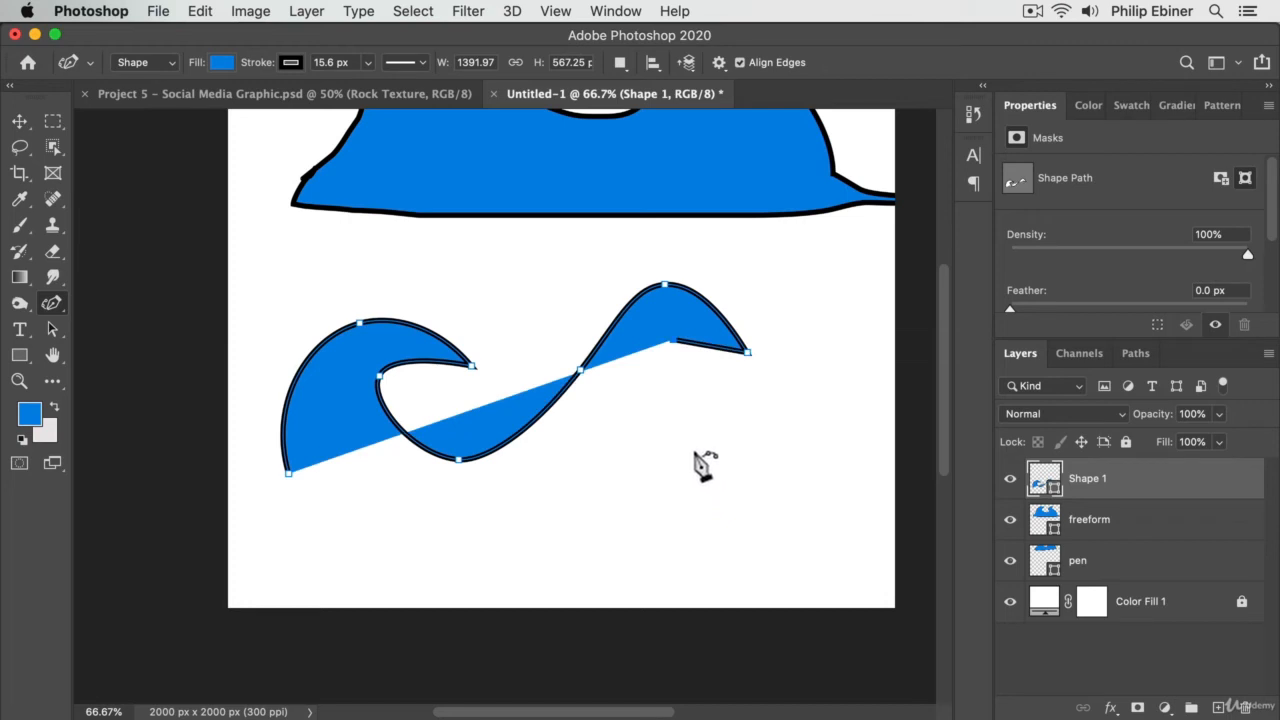
left_click(717, 450)
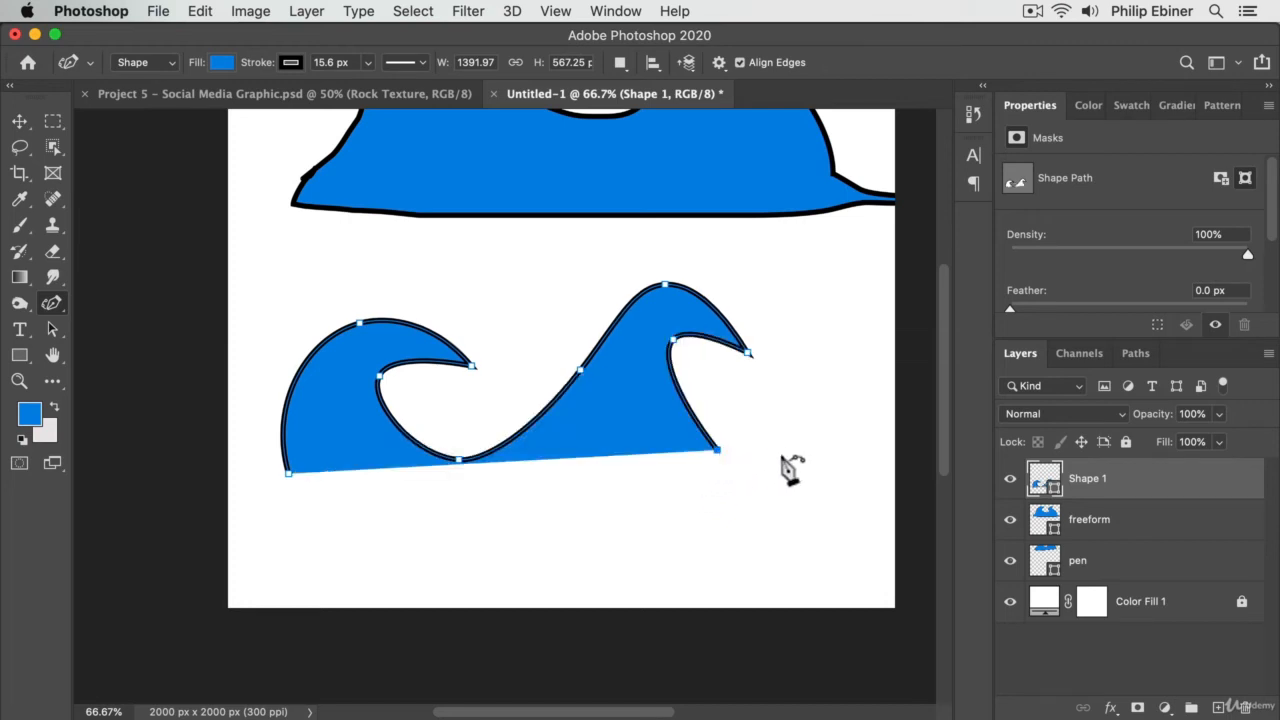
Step: Add a trailing end and a straight corner-pointed base, close the two-crested wave at about 1731 × 806 px, and deselect it
left_click(840, 475)
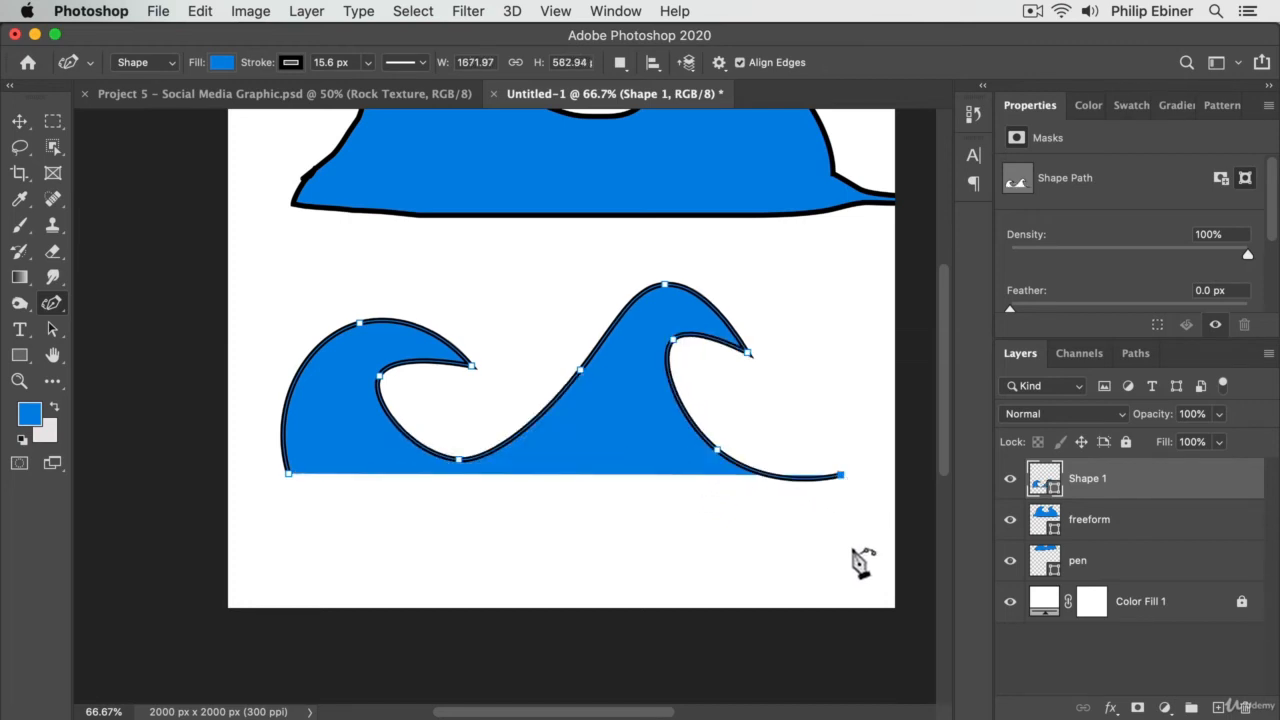
left_click(858, 551)
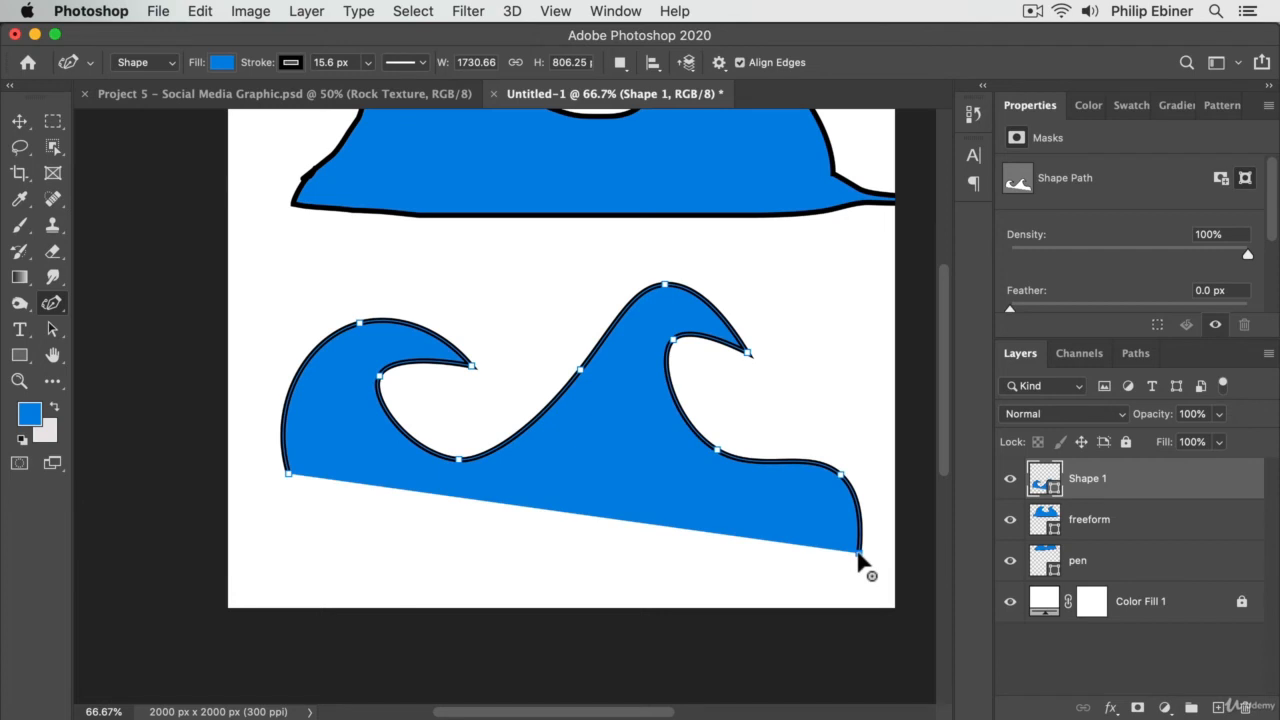
left_click(292, 534)
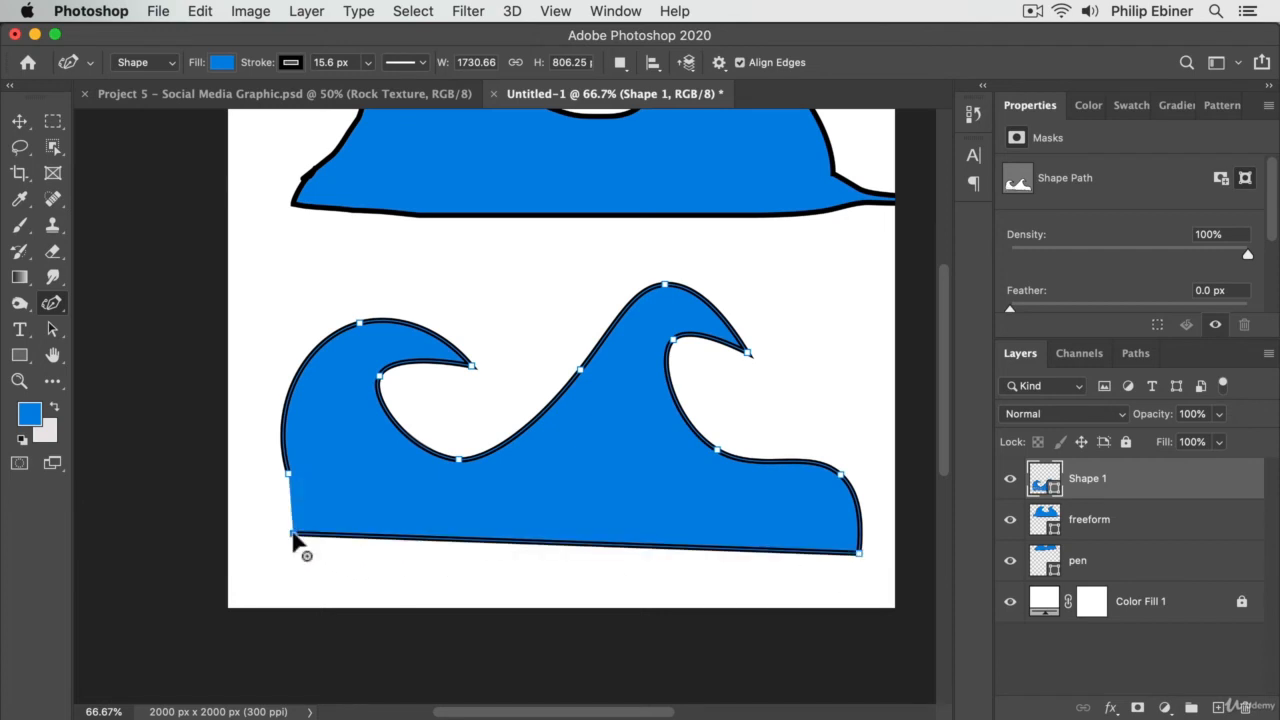
left_click(288, 474)
left_click(24, 122)
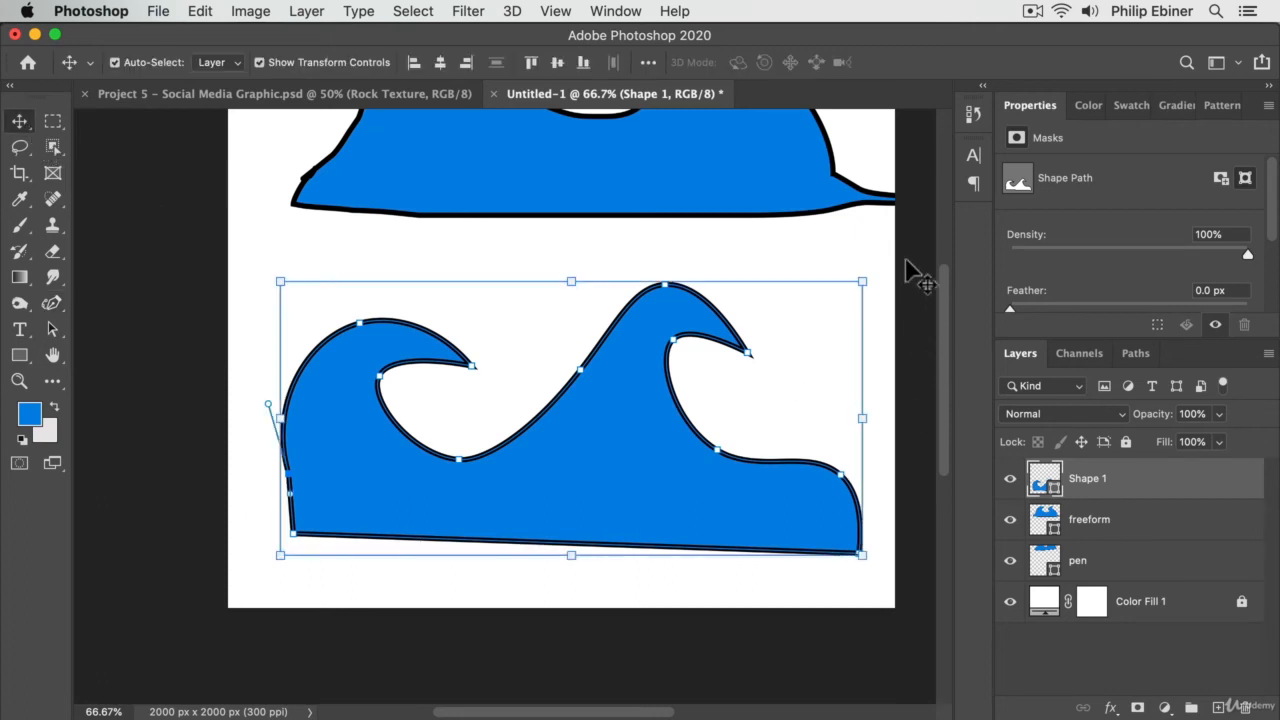
left_click(893, 425)
Step: Lower the freeform wave and bring the pen wave down and left into full view on the canvas, then deselect
key("z")
left_click(686, 414, "alt")
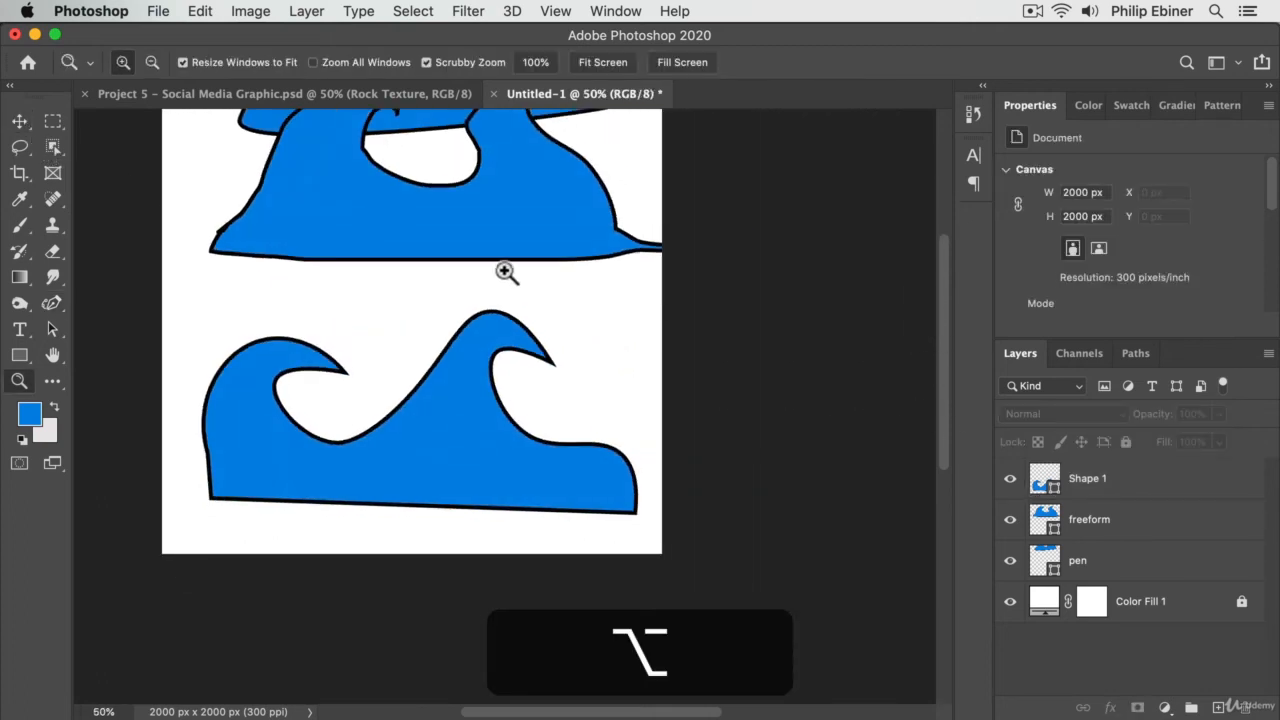
left_click_drag(392, 275, 501, 418)
key("v")
left_click_drag(582, 356, 610, 464)
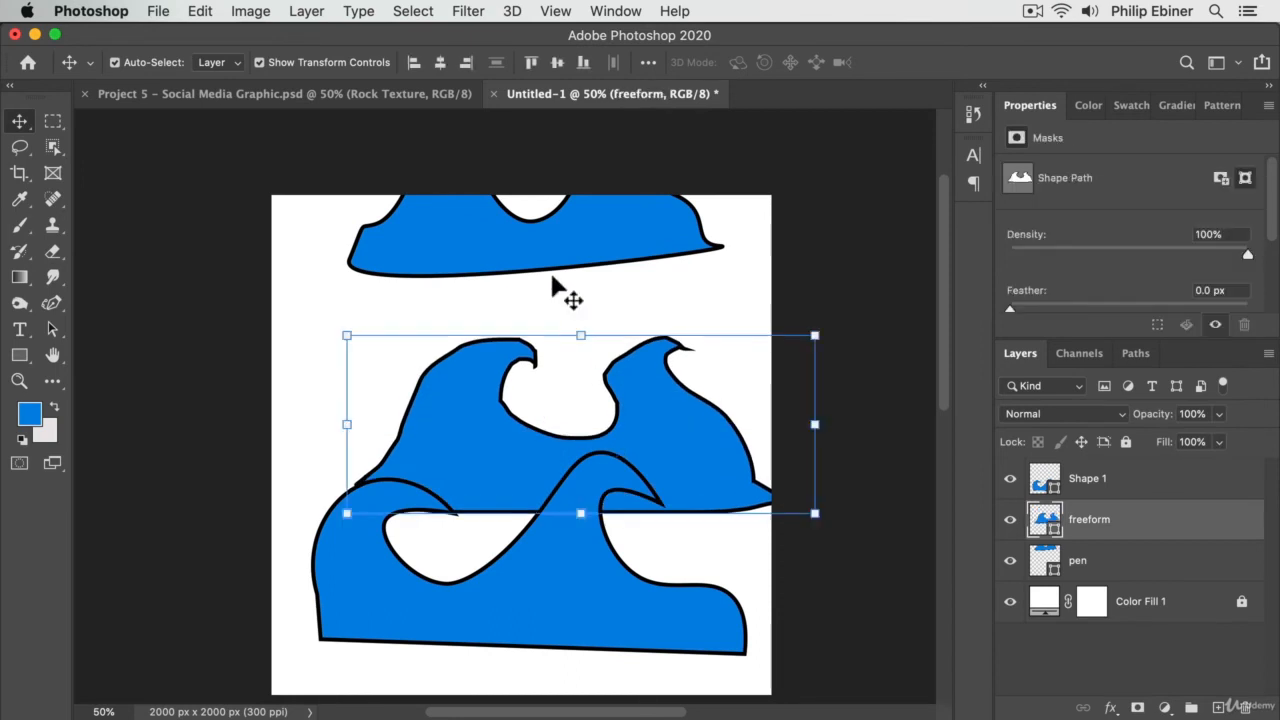
left_click_drag(560, 229, 496, 334)
left_click_drag(707, 516, 741, 507)
left_click(905, 354)
Step: Move the new two-crested wave up over the freeform wave, then raise both together to overlap the pen wave
left_click_drag(570, 590, 580, 493)
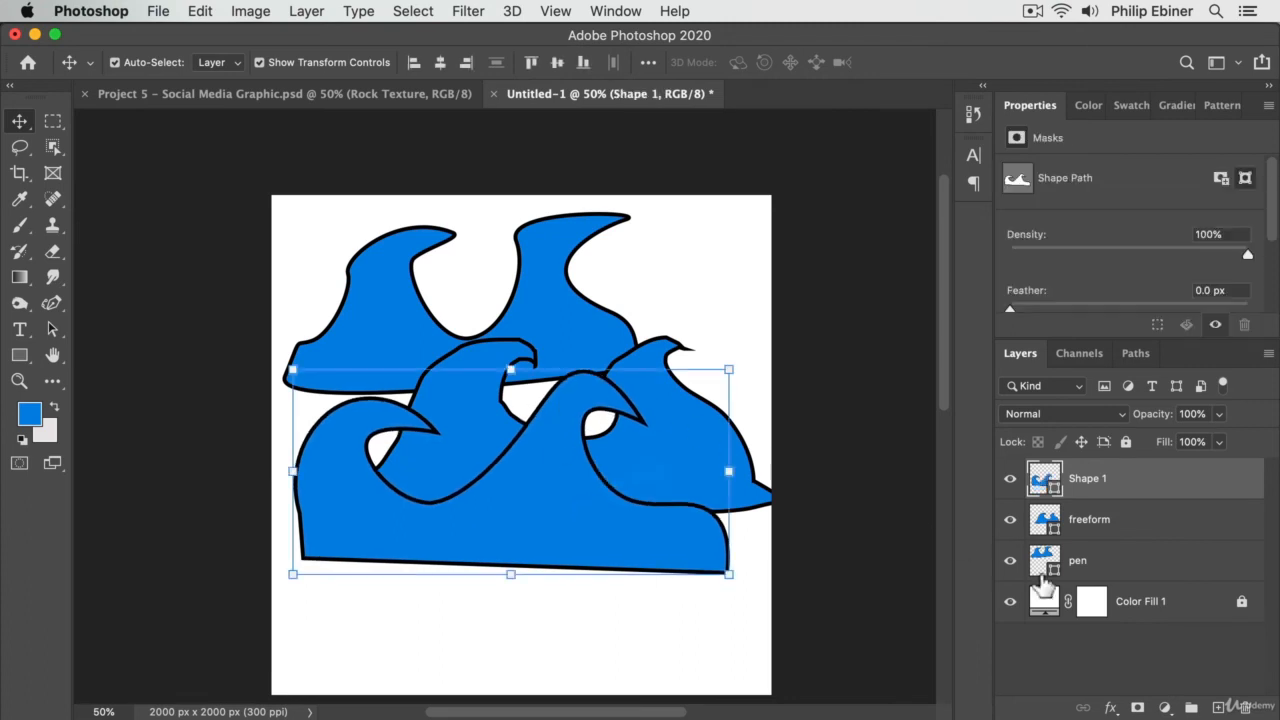
left_click(1100, 540, "shift")
left_click_drag(611, 591, 615, 407)
Step: Delete the freeform and pen wave layers, keeping only the two-crested Shape 1 wave
left_click(1090, 562)
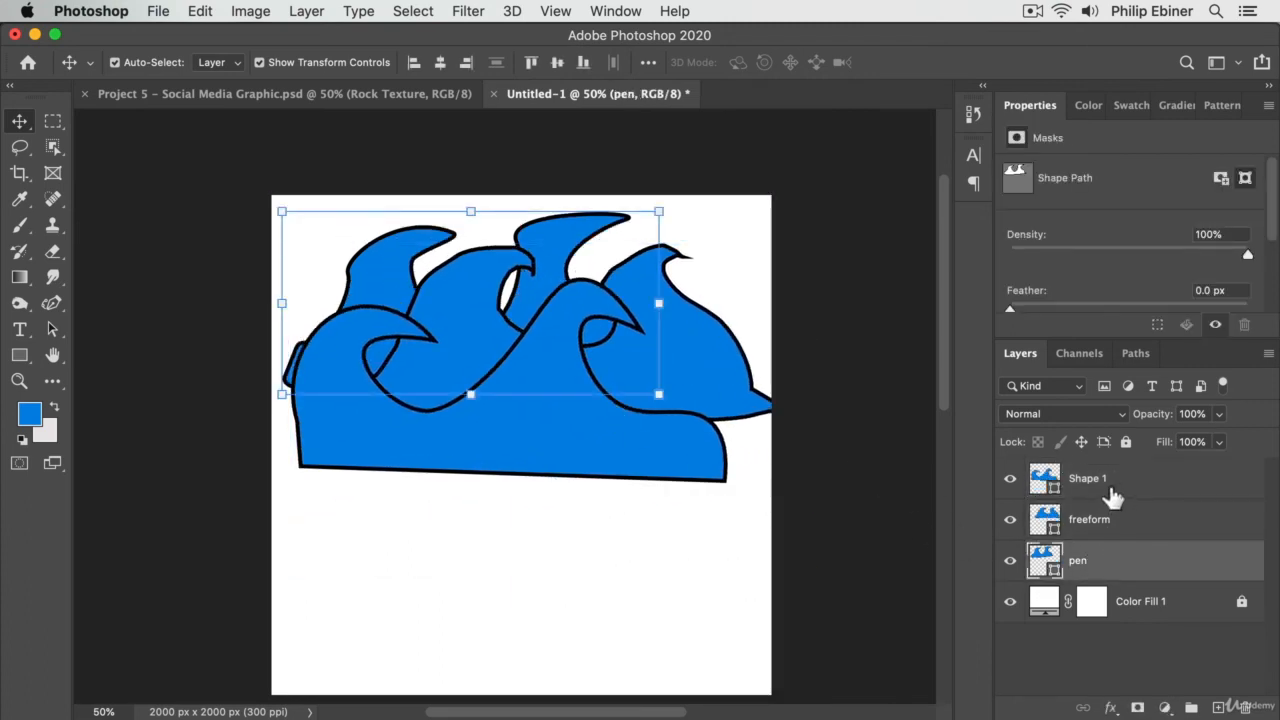
left_click(1110, 490)
left_click(1115, 524)
key("BackSpace")
key("BackSpace")
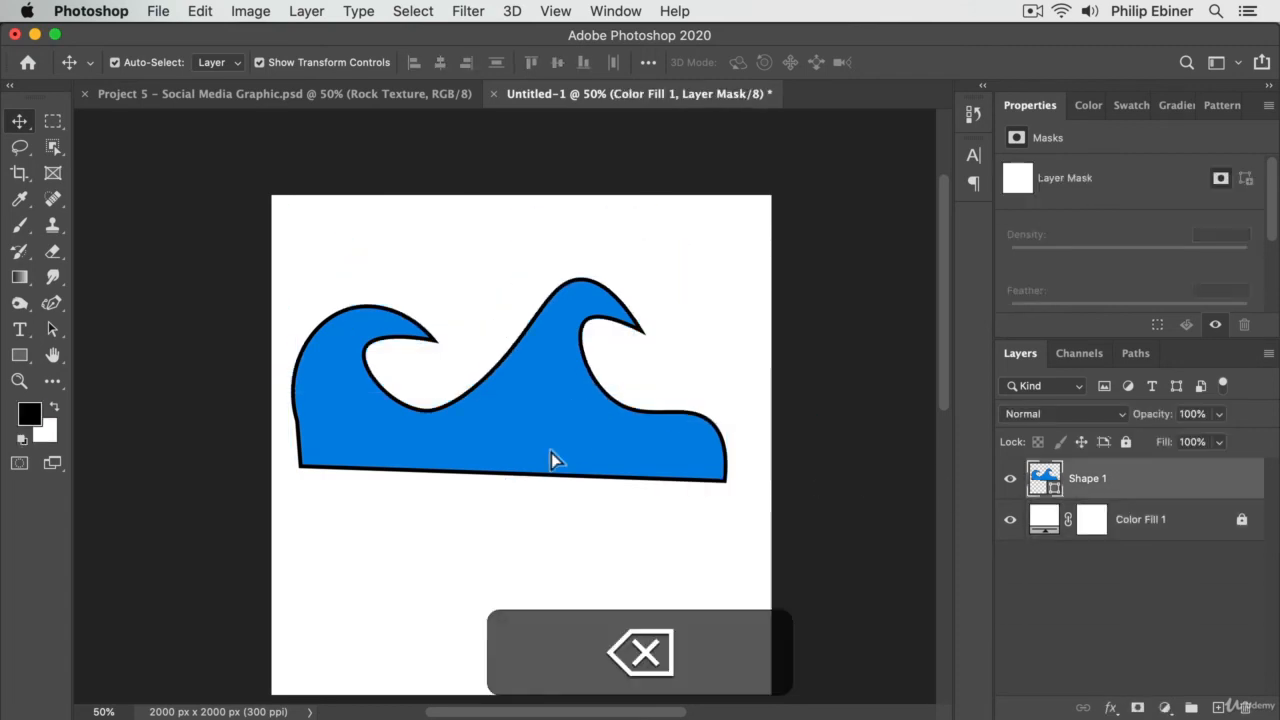
Step: Enlarge the remaining wave to span nearly the full canvas width and offset a duplicate from it
left_click_drag(551, 460, 528, 480)
left_click_drag(674, 343, 714, 304)
left_click_drag(559, 405, 690, 426)
Step: Duplicate the wave, scale the copy to 128.70%, shift it up and right, and place it behind the other waves
key("super+j")
left_click_drag(376, 275, 231, 195)
left_click_drag(603, 296, 766, 323)
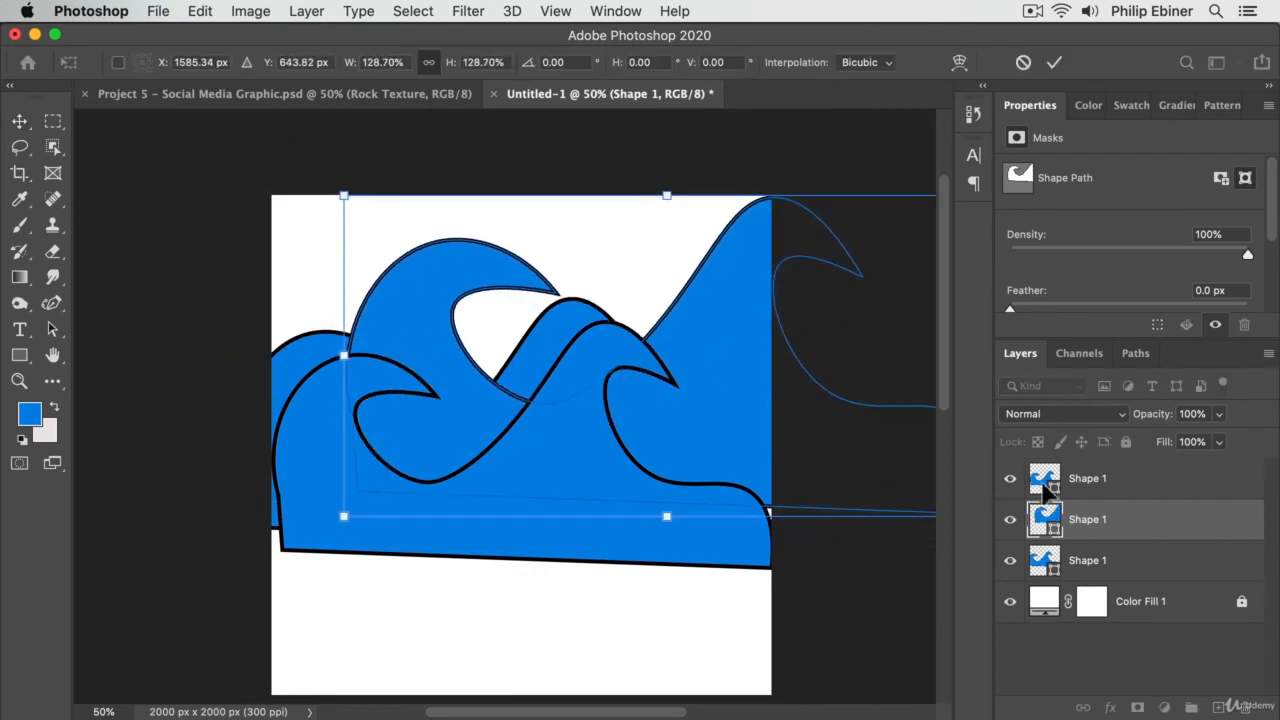
left_click_drag(1090, 519, 1120, 578)
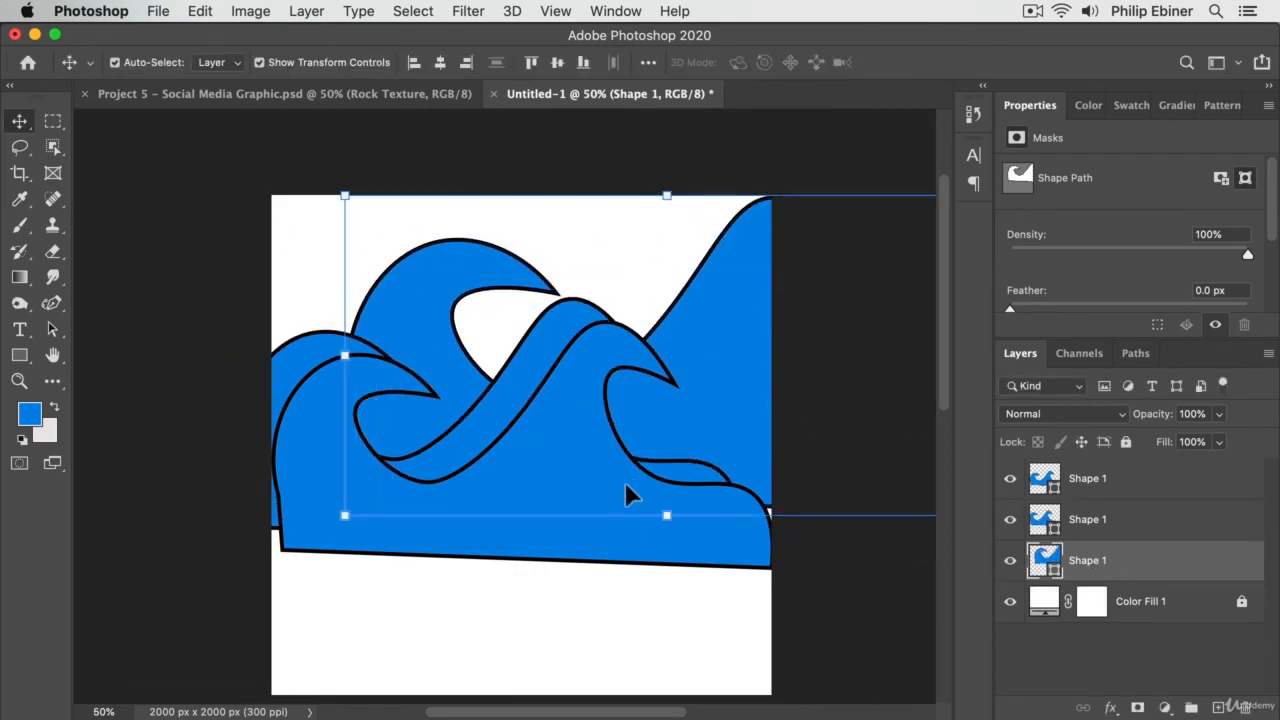
Step: Duplicate the front wave, scale the copy to 67.13%, and place it in the lower-left foreground of the canvas
left_click_drag(625, 486, 488, 593)
key("super+j")
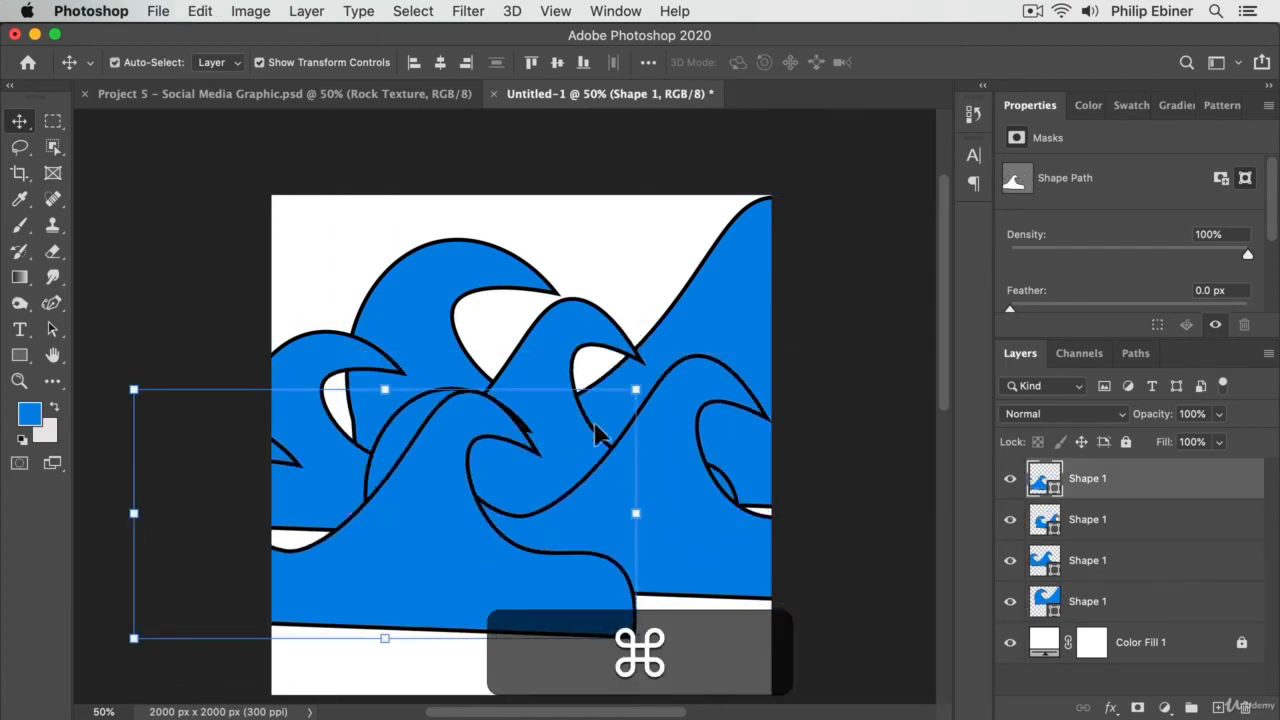
left_click_drag(629, 381, 464, 463)
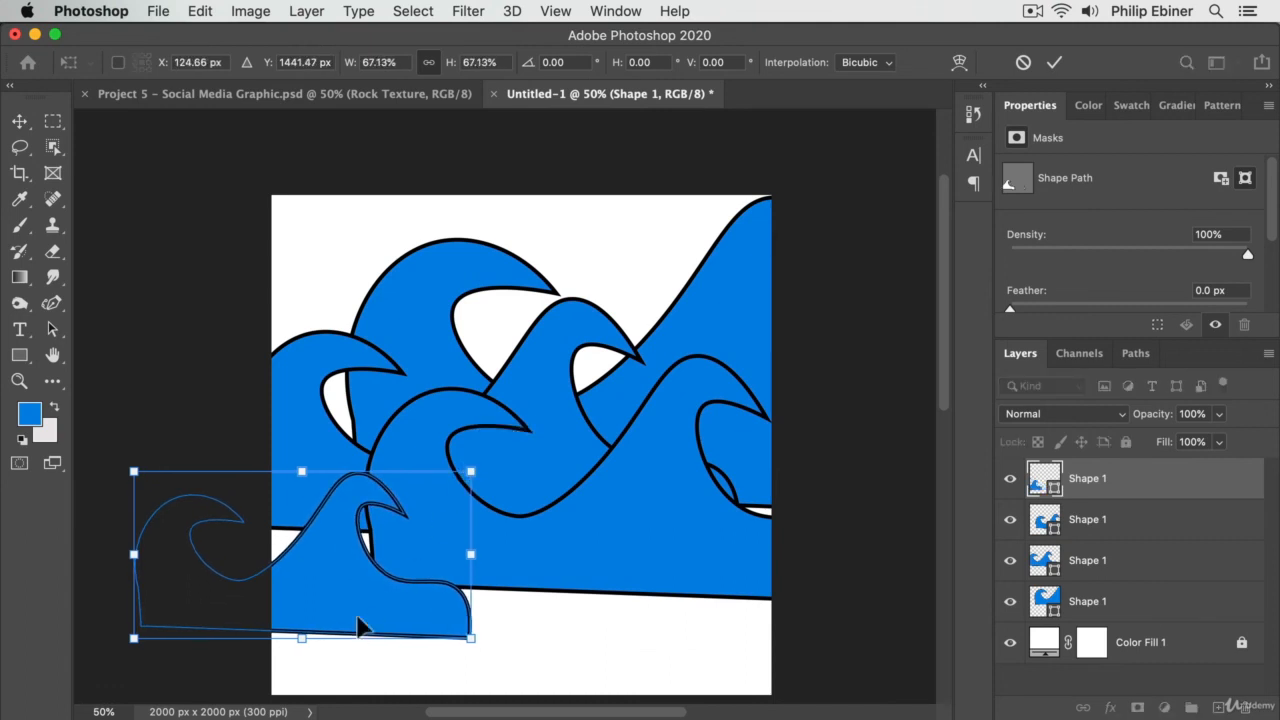
left_click_drag(360, 626, 383, 571)
key("Return")
Step: Remove the stroke from all four wave shapes and deselect them
left_click(1137, 605, "shift")
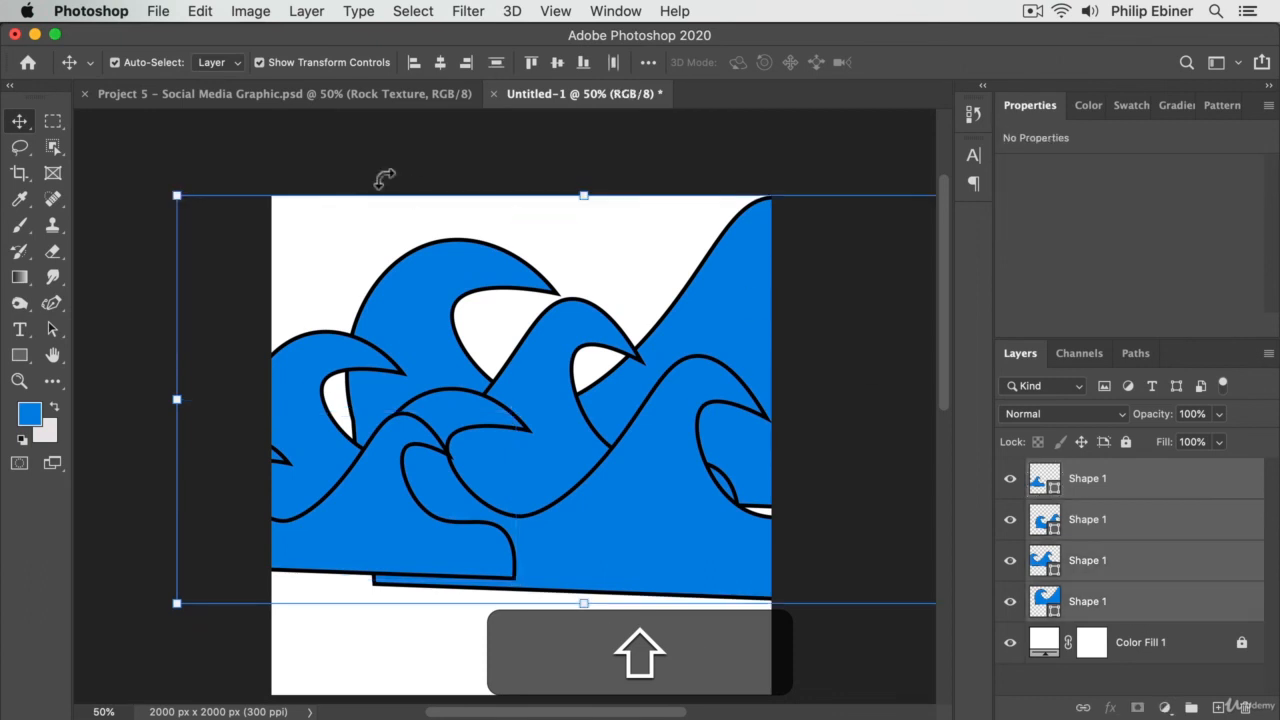
left_click(22, 354)
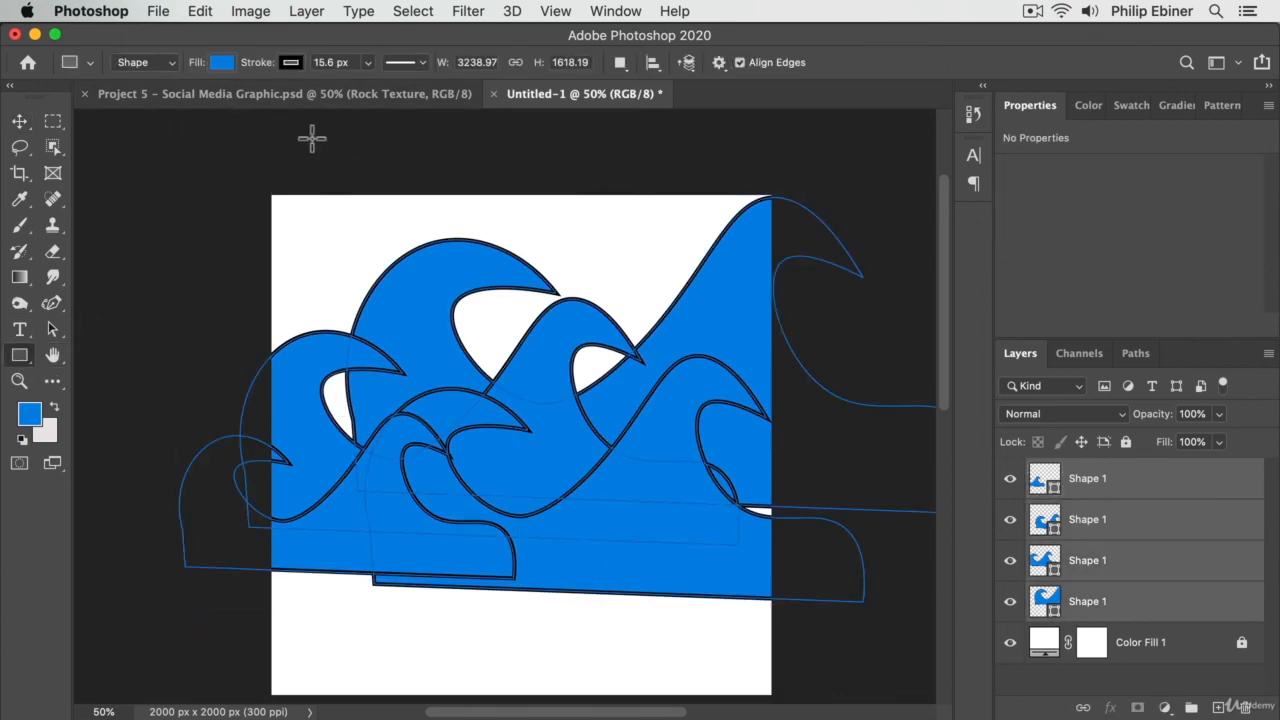
left_click(292, 62)
left_click(172, 102)
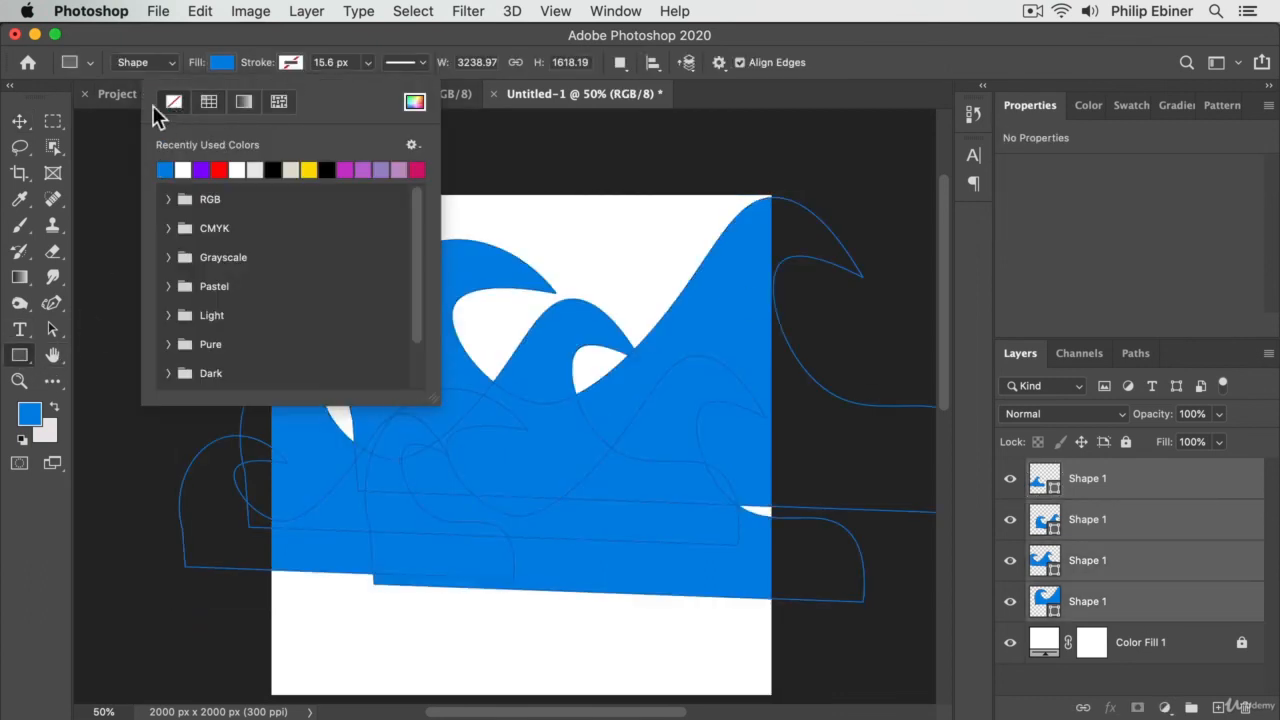
left_click(20, 121)
key("super+t")
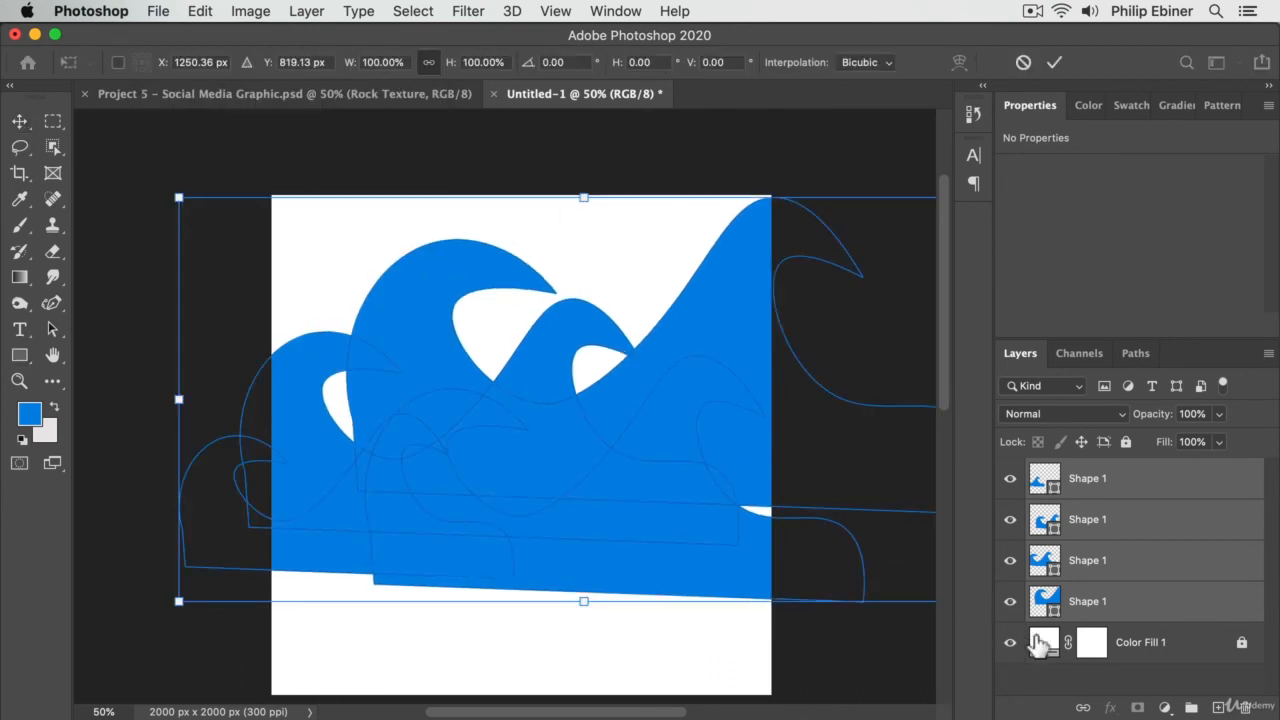
left_click(1123, 686)
Step: Recolor the lower-right foreground wave to #006cb7 and the wave directly behind it to #2fa9ff
double_click(1045, 519)
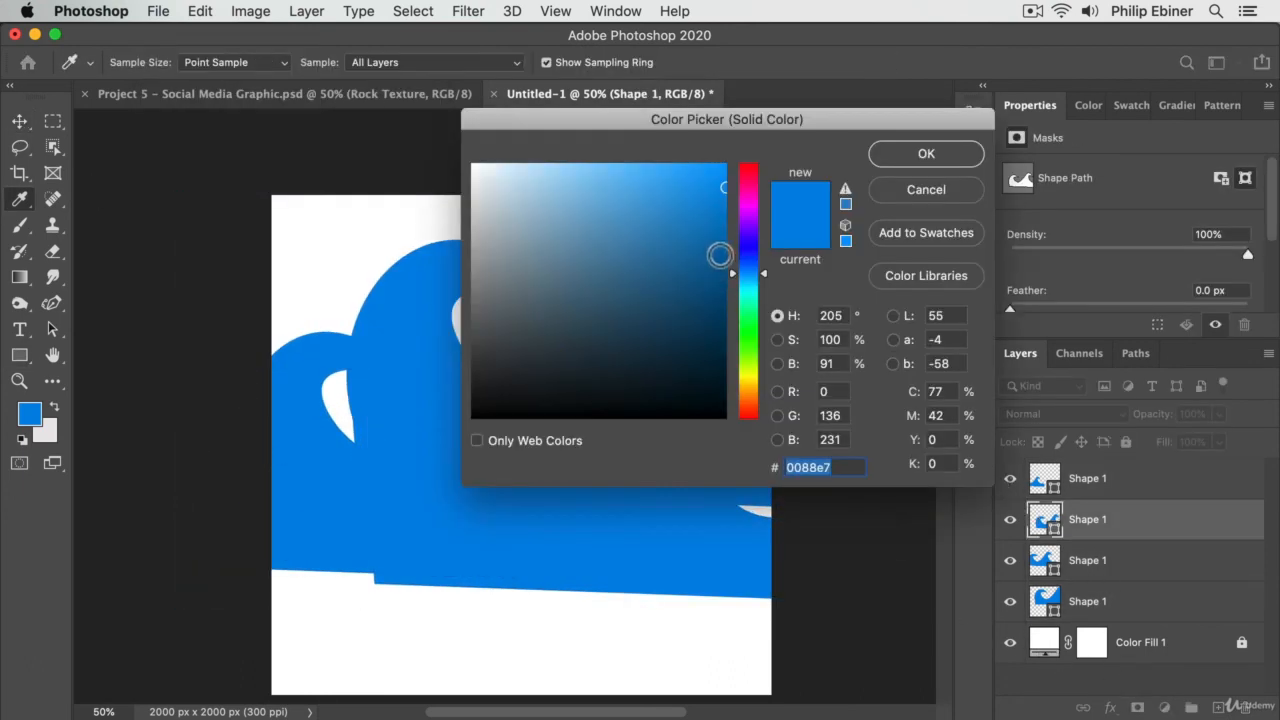
left_click_drag(726, 240, 735, 241)
left_click(938, 156)
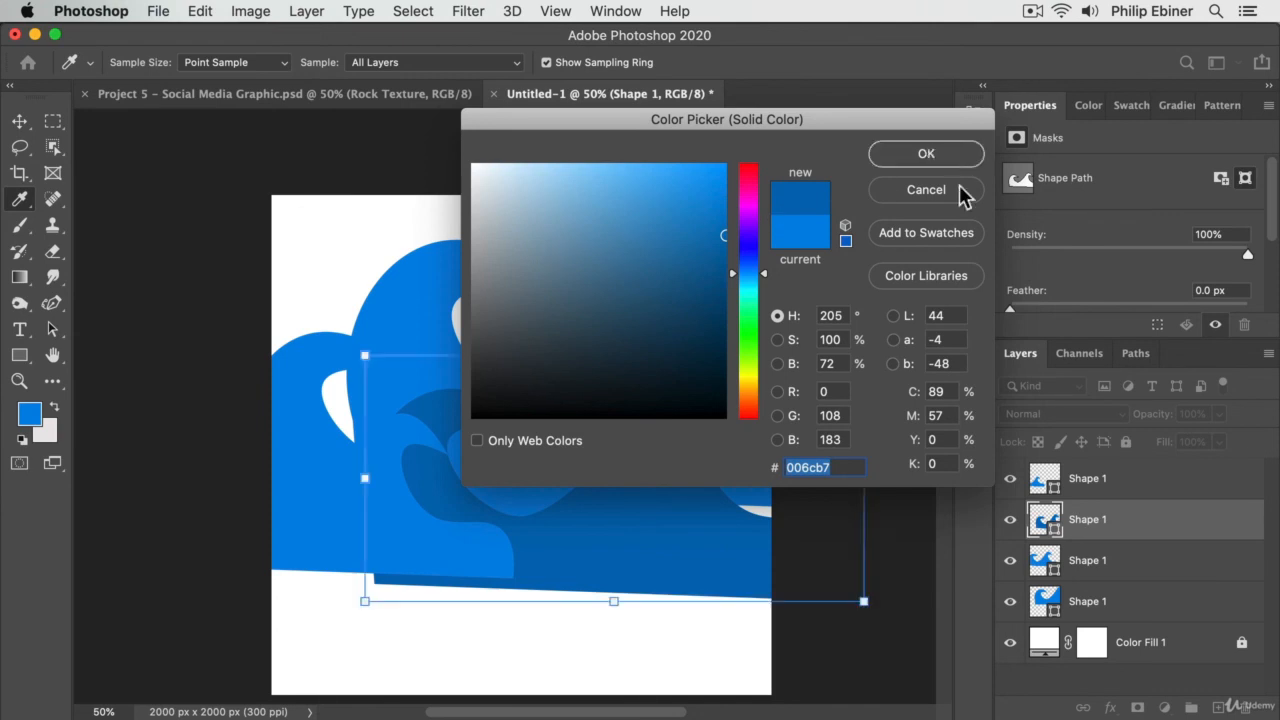
double_click(1045, 562)
mouse_move(640, 236)
left_mouse_down()
mouse_move(680, 180)
mouse_move(677, 163)
left_mouse_up()
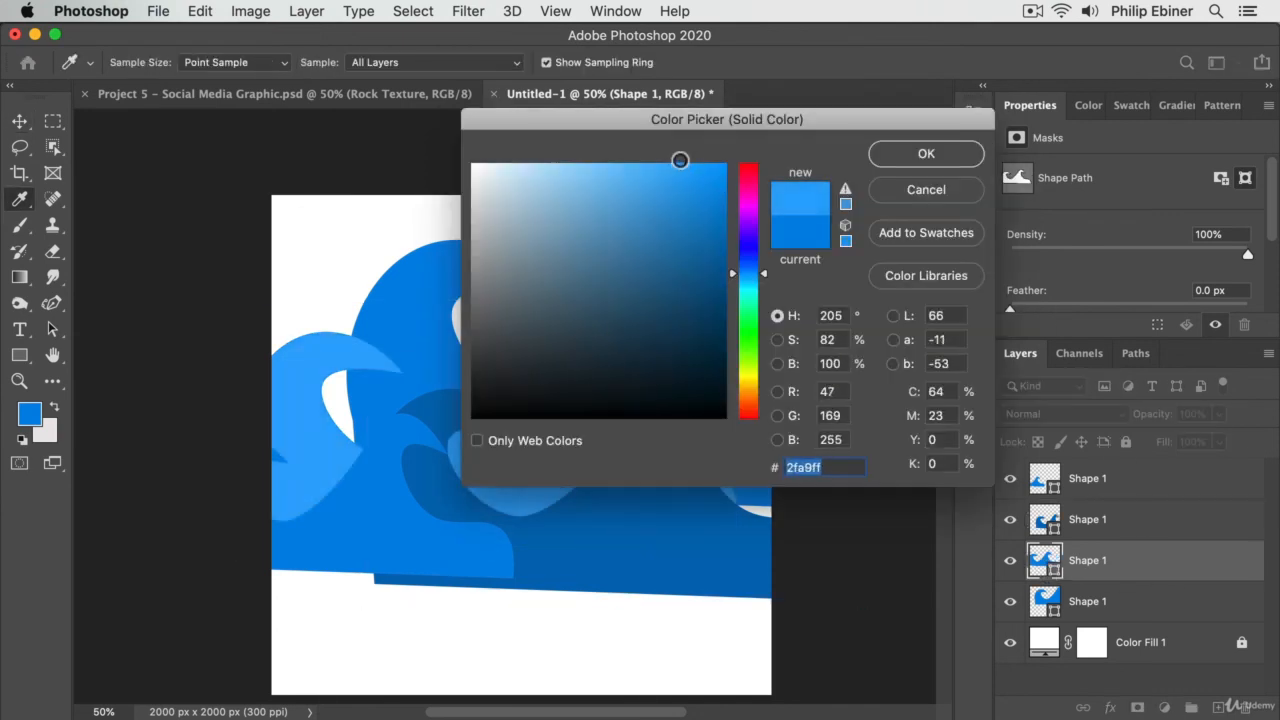
key("Return")
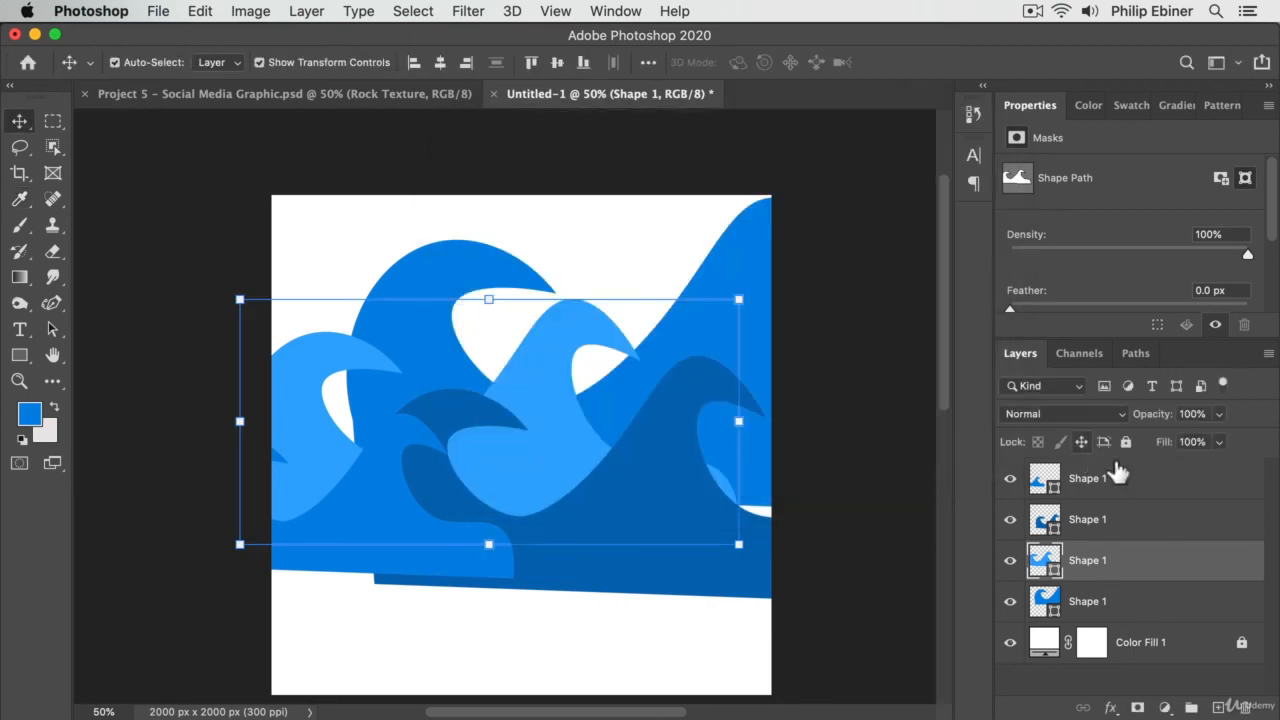
Step: Recolor the small lower-left foreground wave to #2f9eeb
left_click(1038, 481)
double_click(1040, 480)
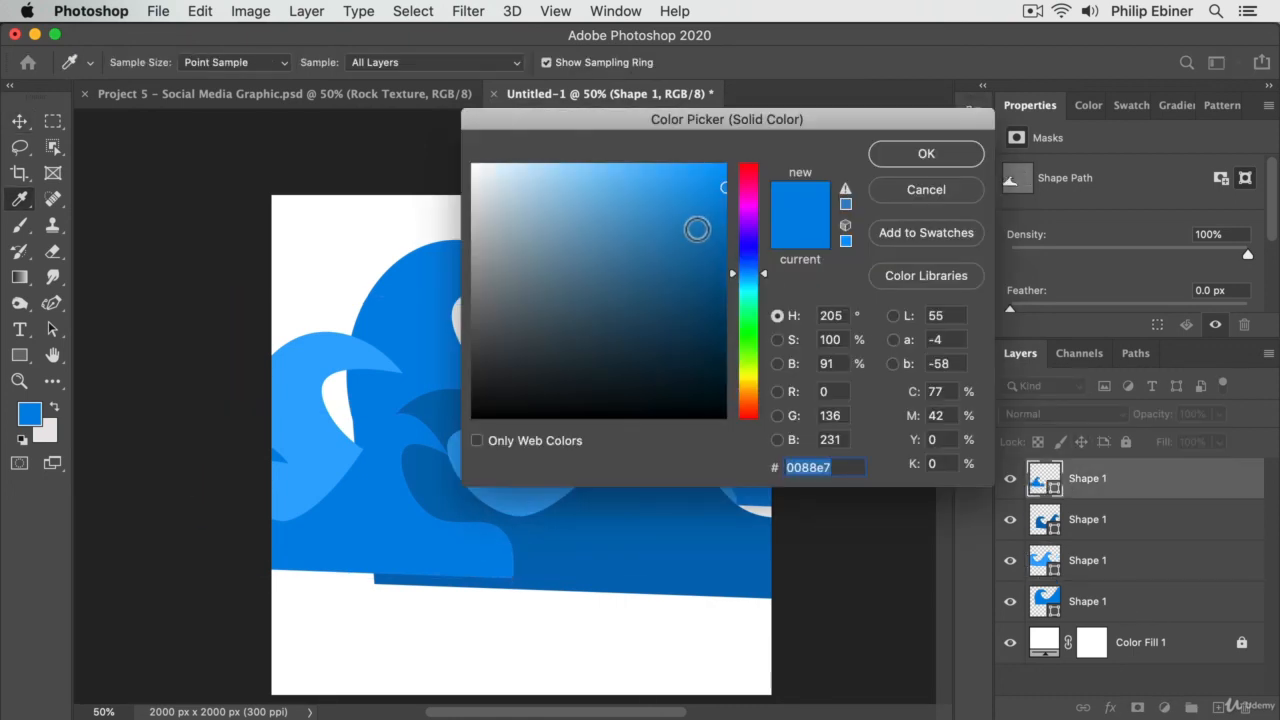
left_click_drag(697, 229, 675, 183)
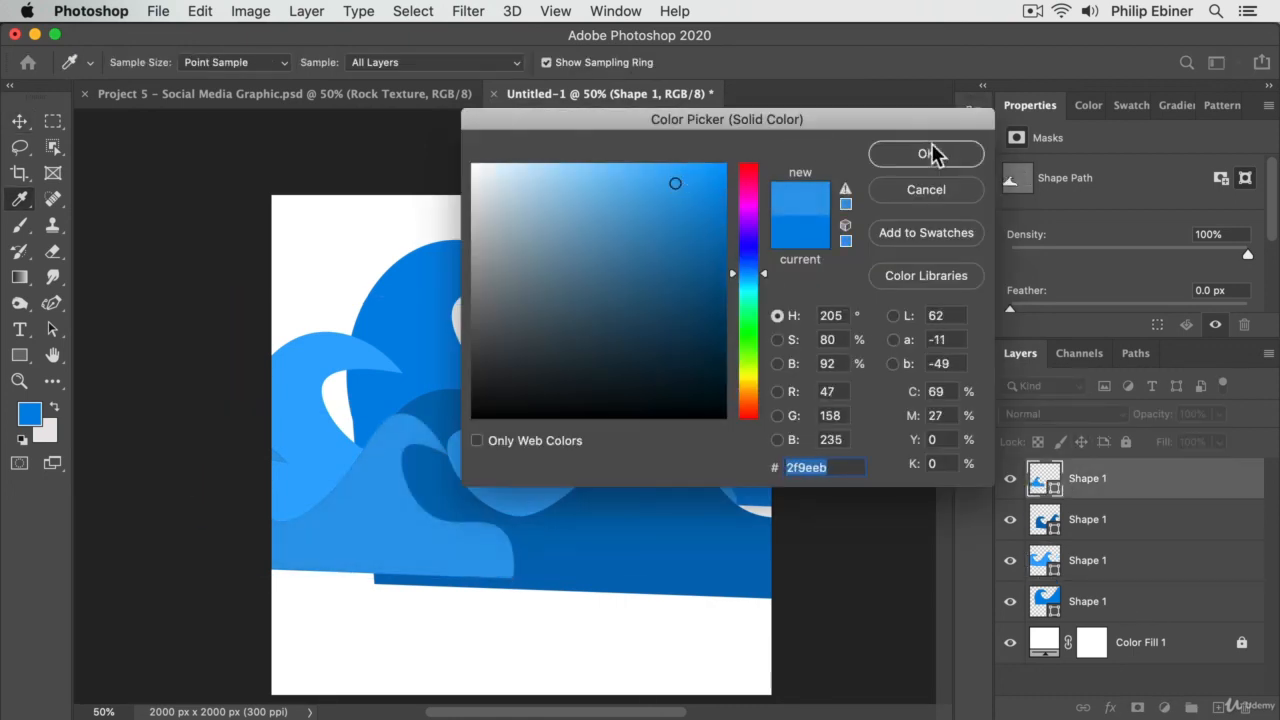
left_click(926, 154)
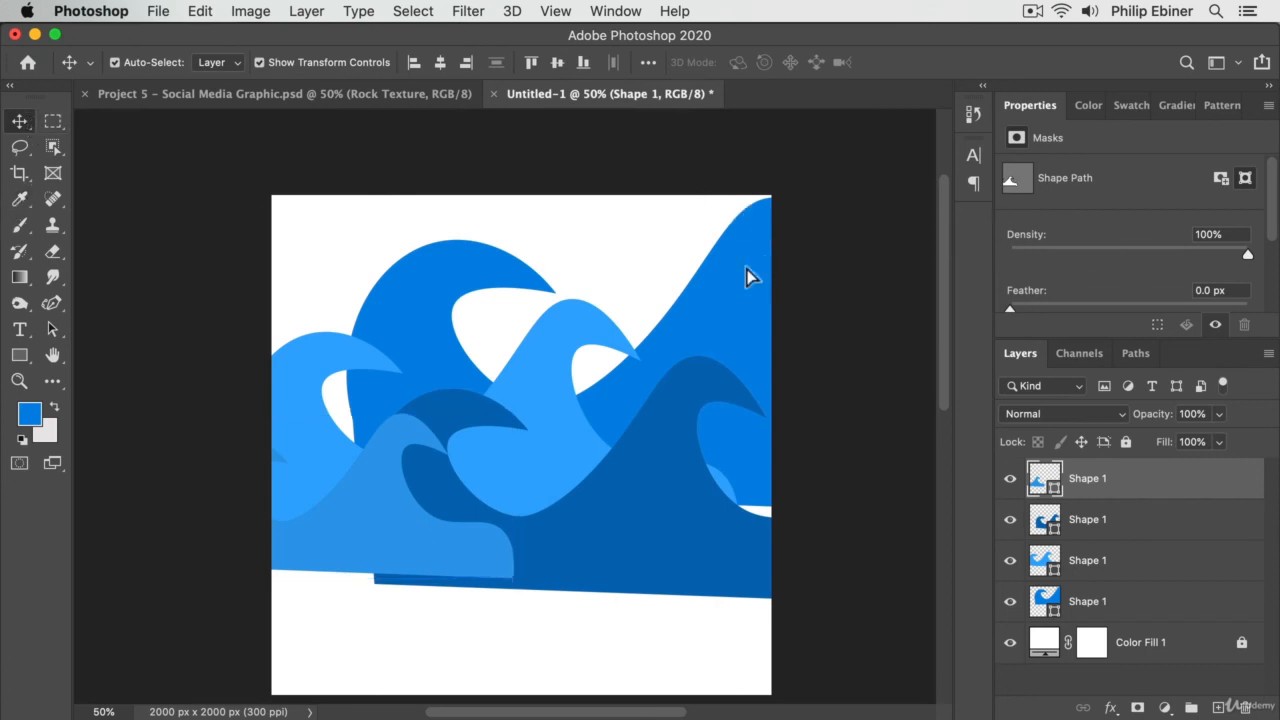
Step: Shift the largest back wave left, lower all four waves together to cover the canvas's bottom edge, and deselect them
left_click_drag(751, 277, 680, 284)
left_click_drag(190, 215, 636, 600)
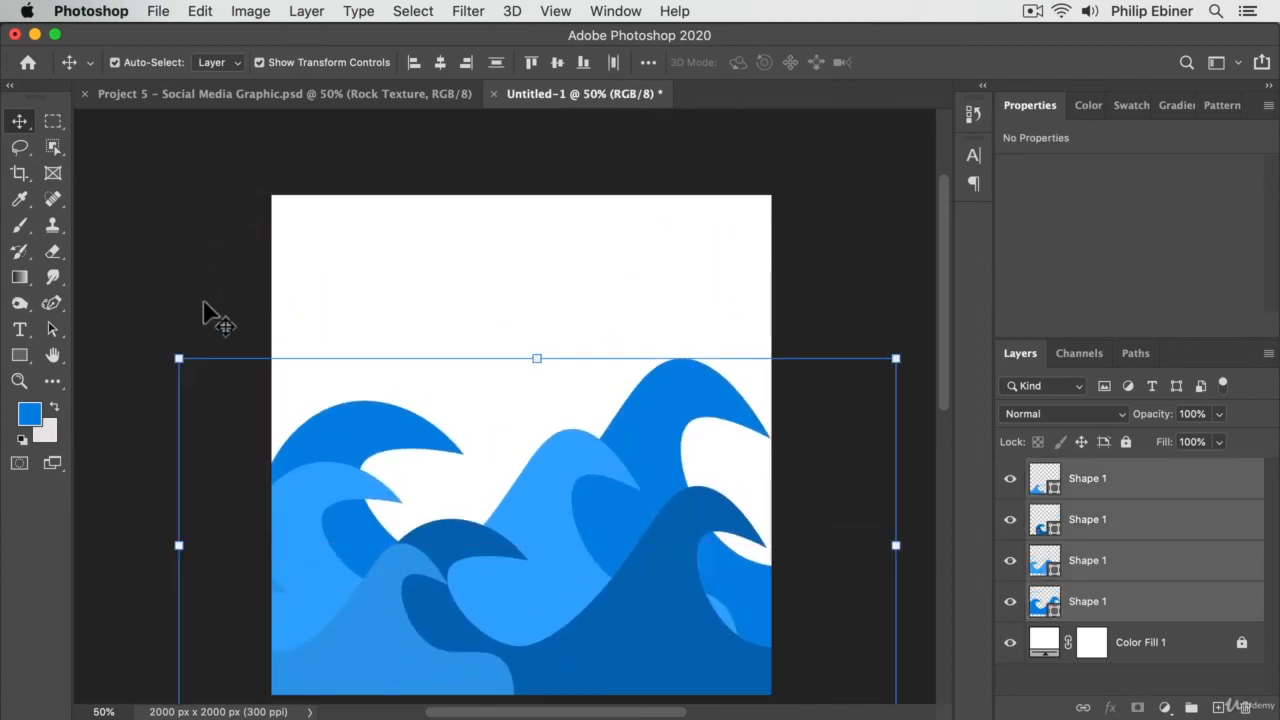
left_click(200, 299)
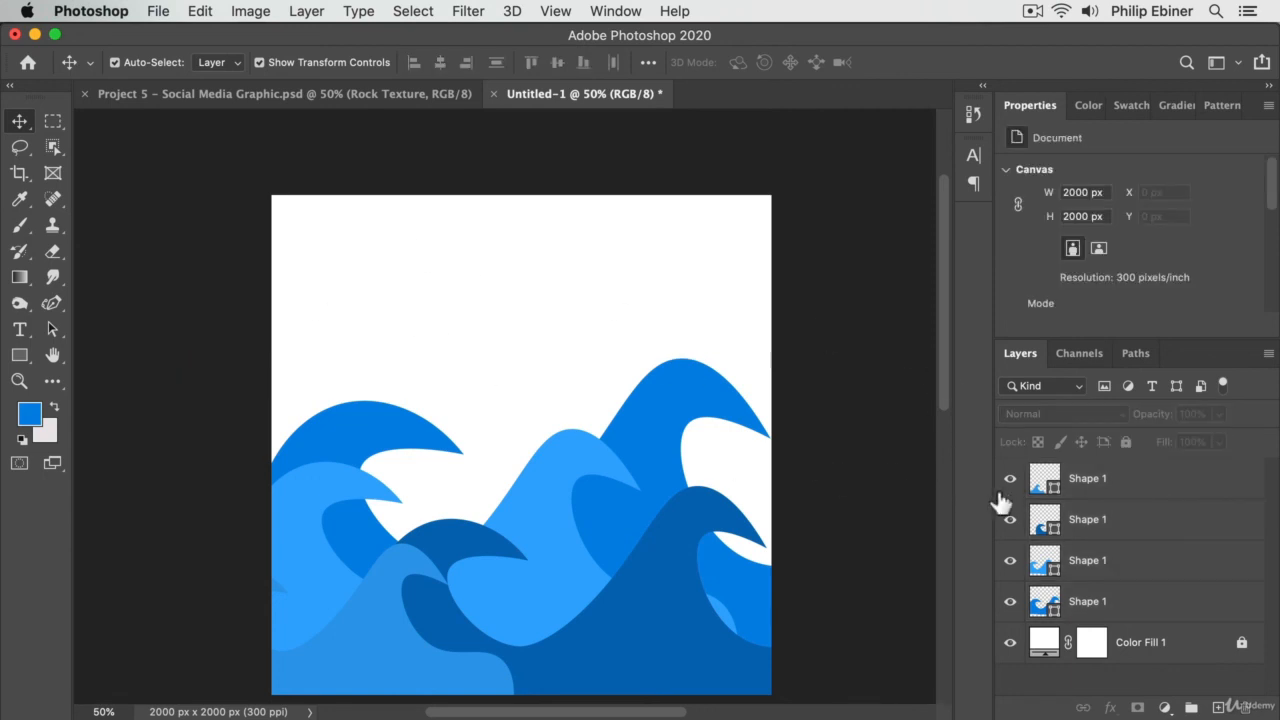
Step: Reselect the Curvature Pen Tool and view the finished wave artwork with the interface panels hidden, then restore them
left_click(46, 311)
key("v")
left_click(52, 303)
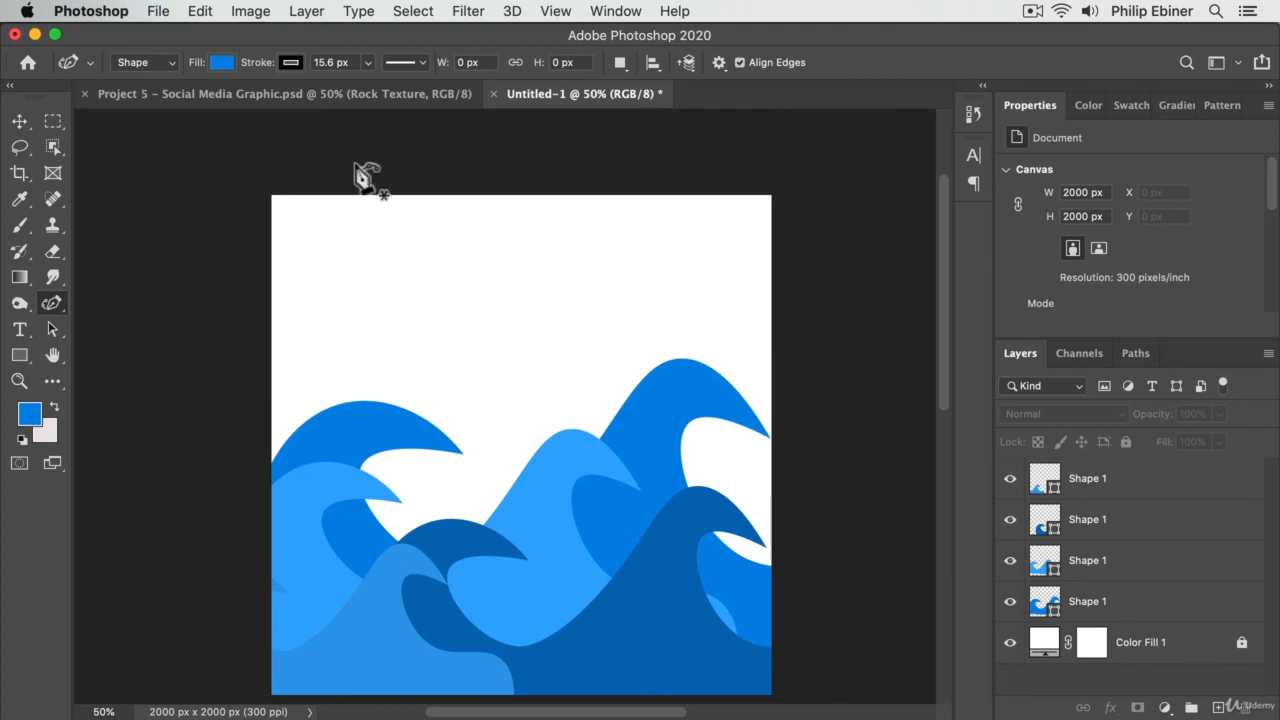
key("Tab")
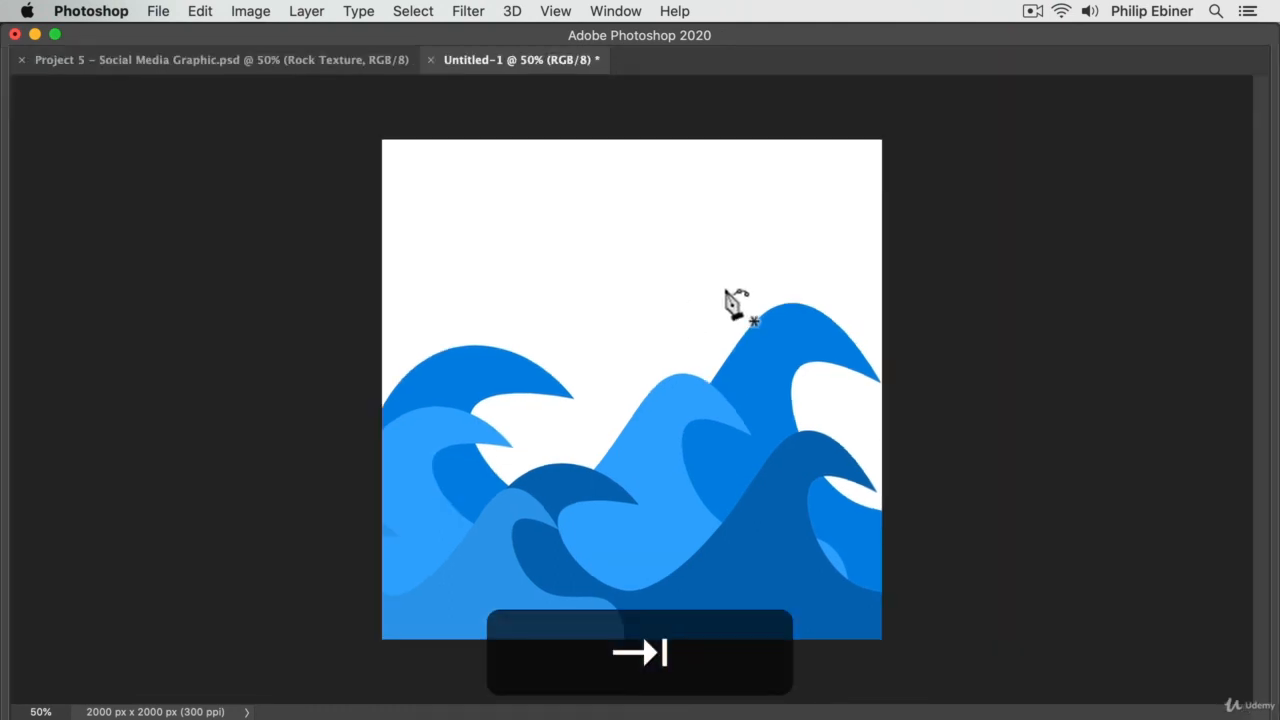
key("Tab")
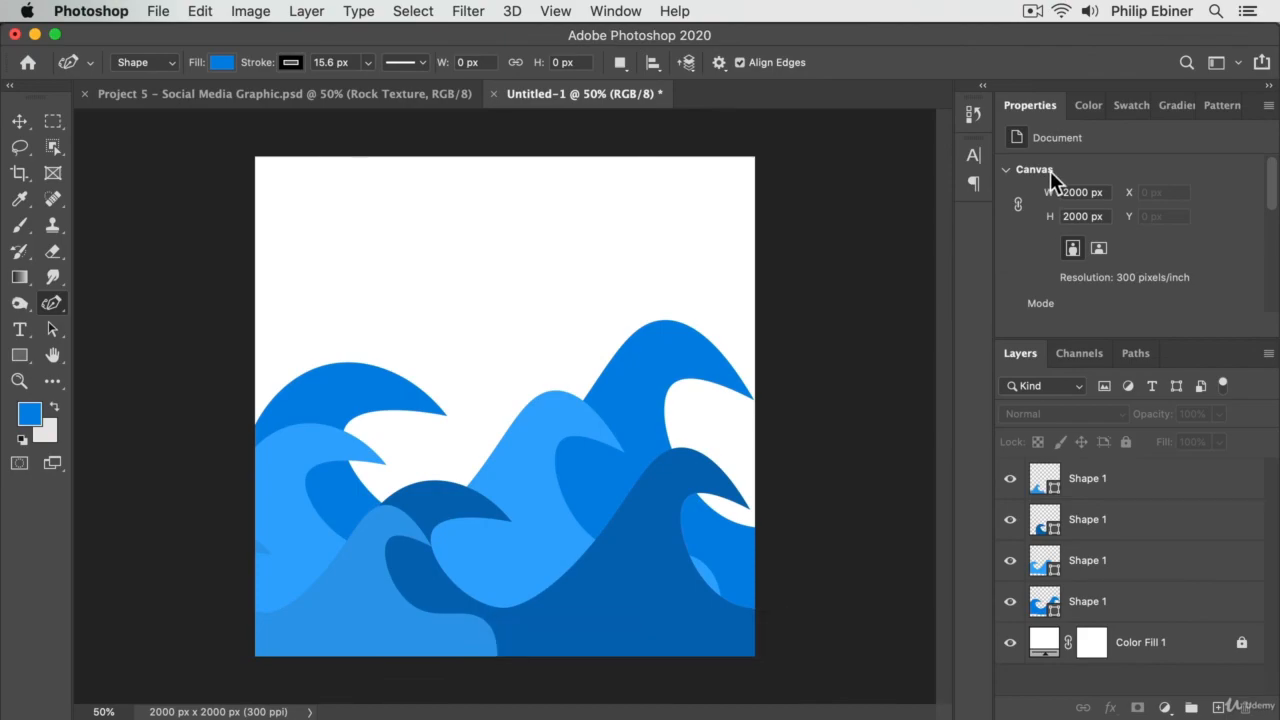